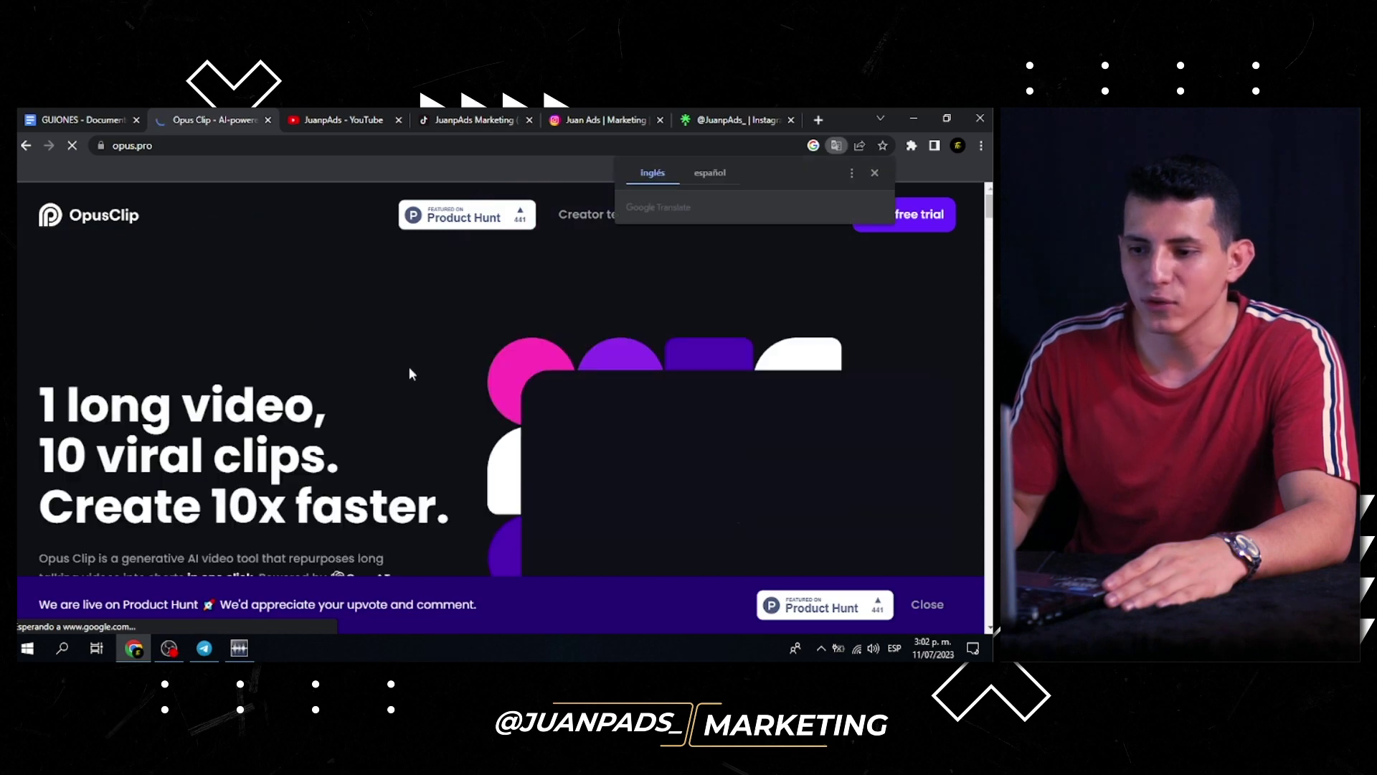
# Close the Google Translate bubble on the OpusClip landing page and scroll the page down and back up
pyautogui.click(873, 175)
pyautogui.scroll(-3, 592, 324)
pyautogui.scroll(3, 376, 359)
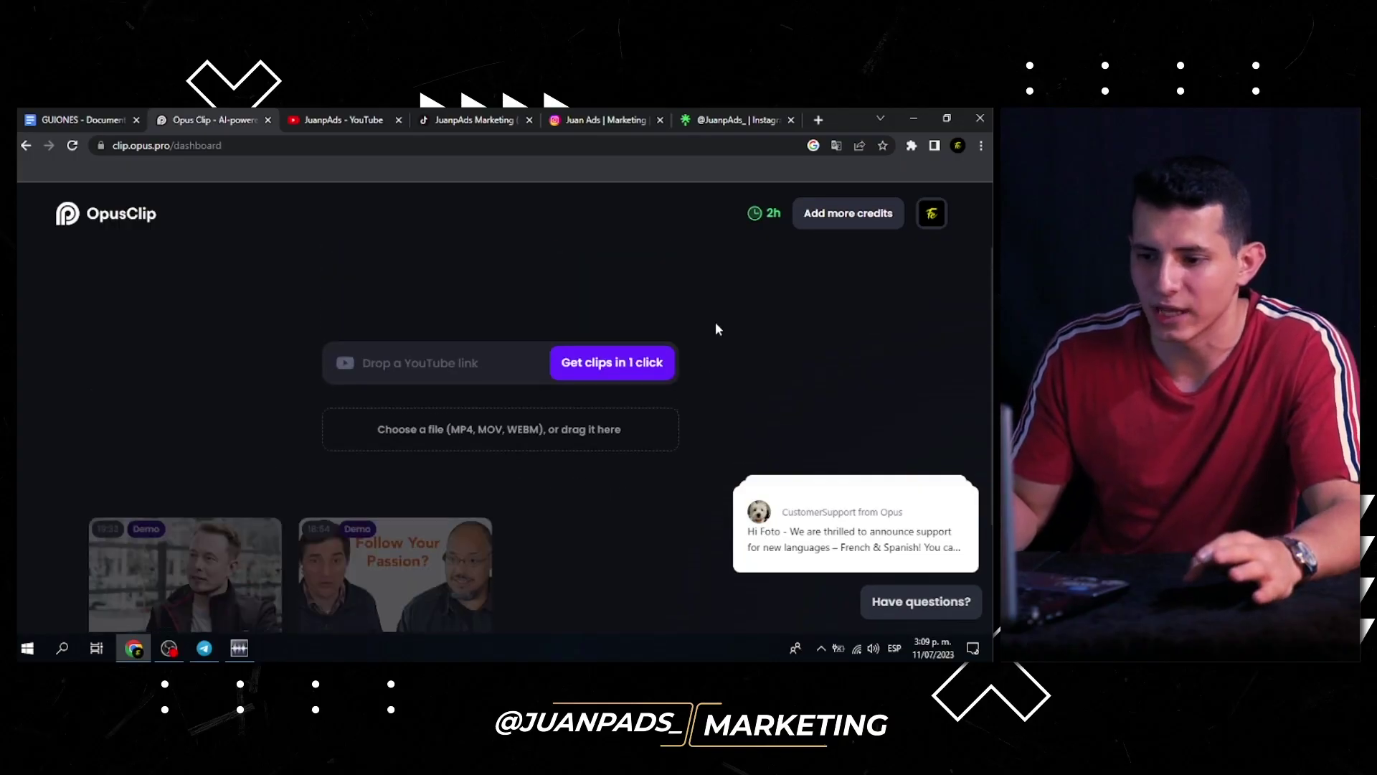
# Clear all the Intercom support notification messages from the dashboard
pyautogui.scroll(-2, 716, 324)
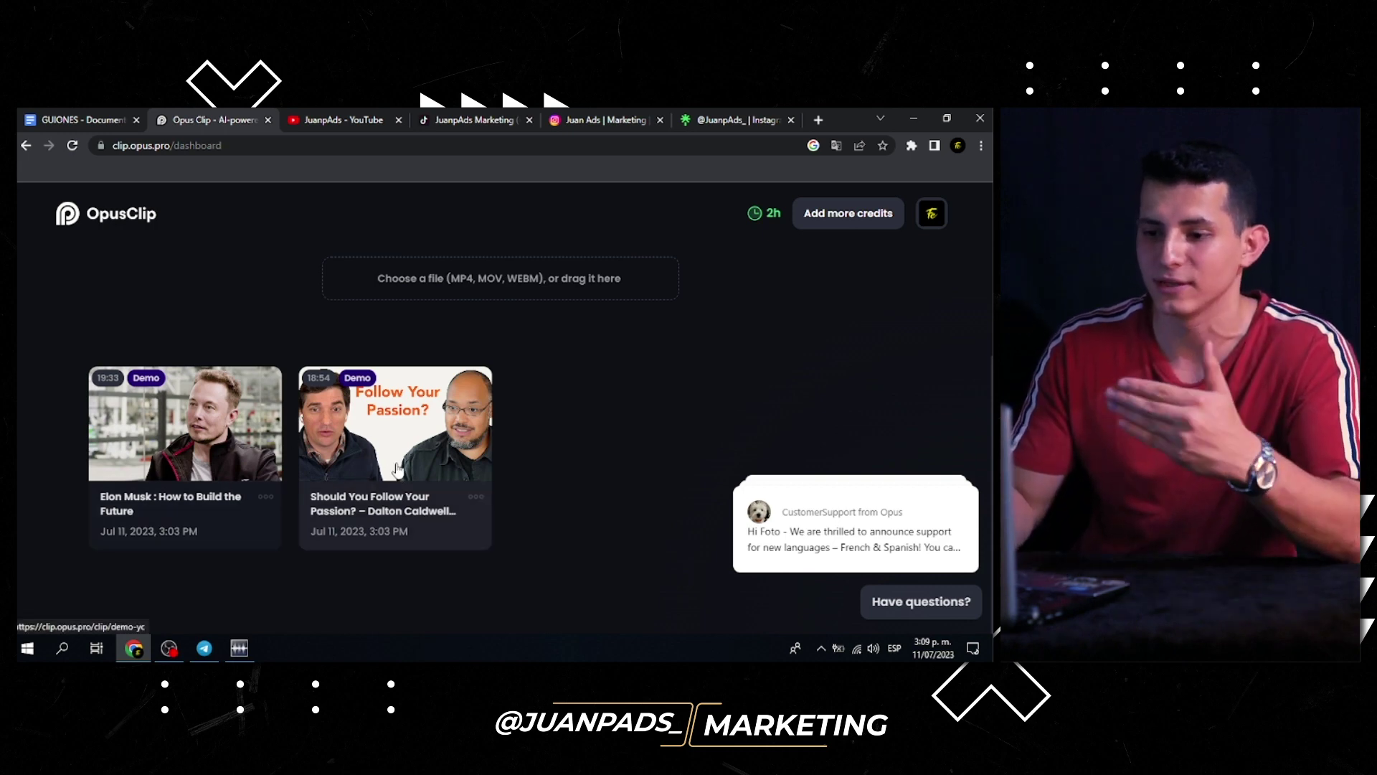
pyautogui.moveTo(939, 465)
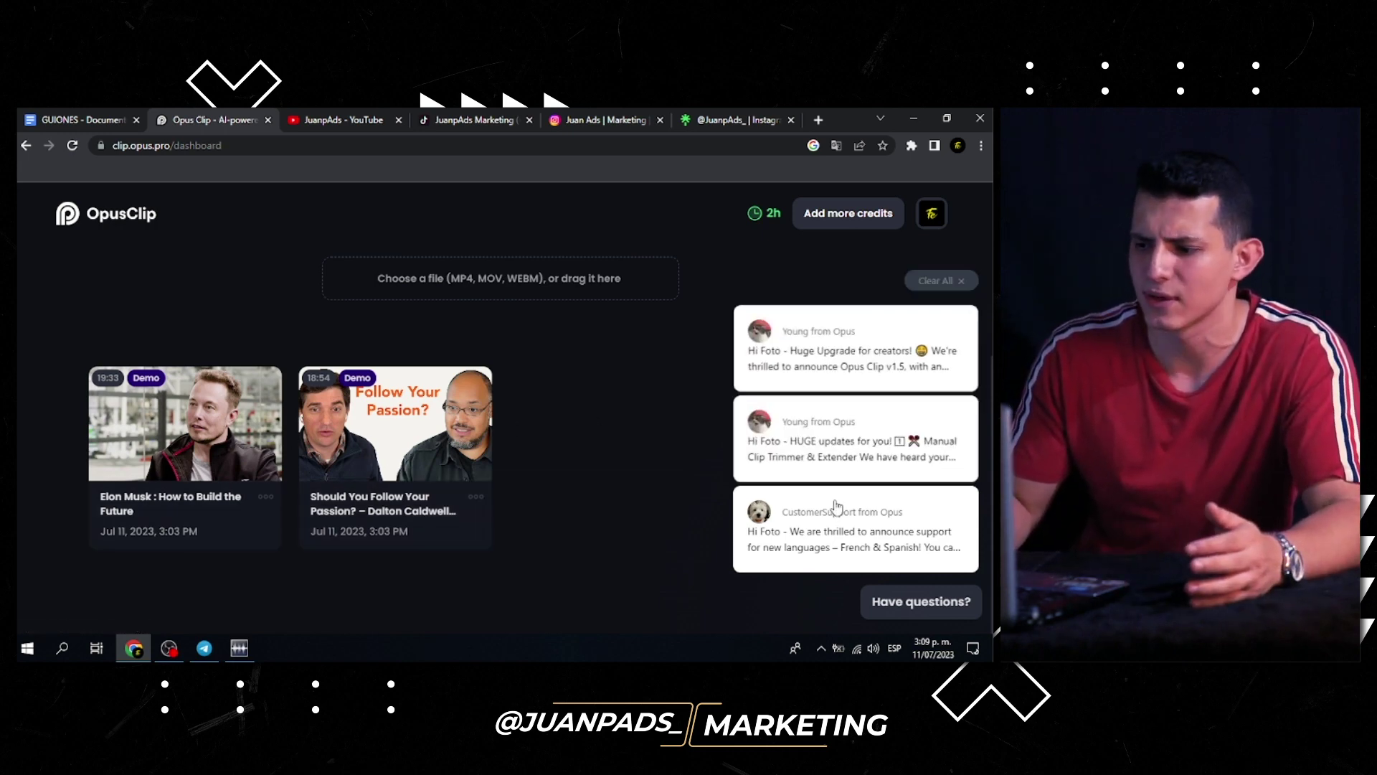
pyautogui.click(936, 282)
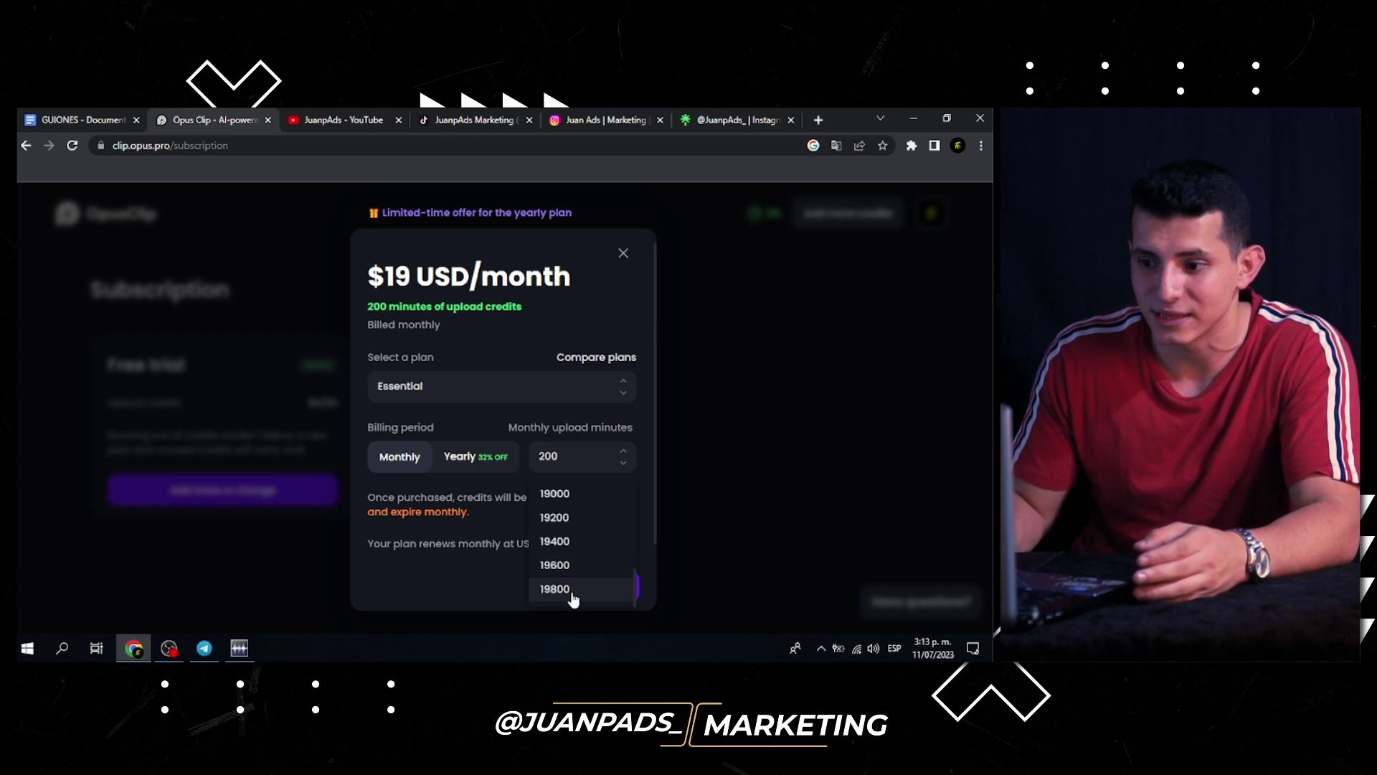
# Close the Essential plan dialog without subscribing, leaving upload minutes at 200
pyautogui.click(588, 314)
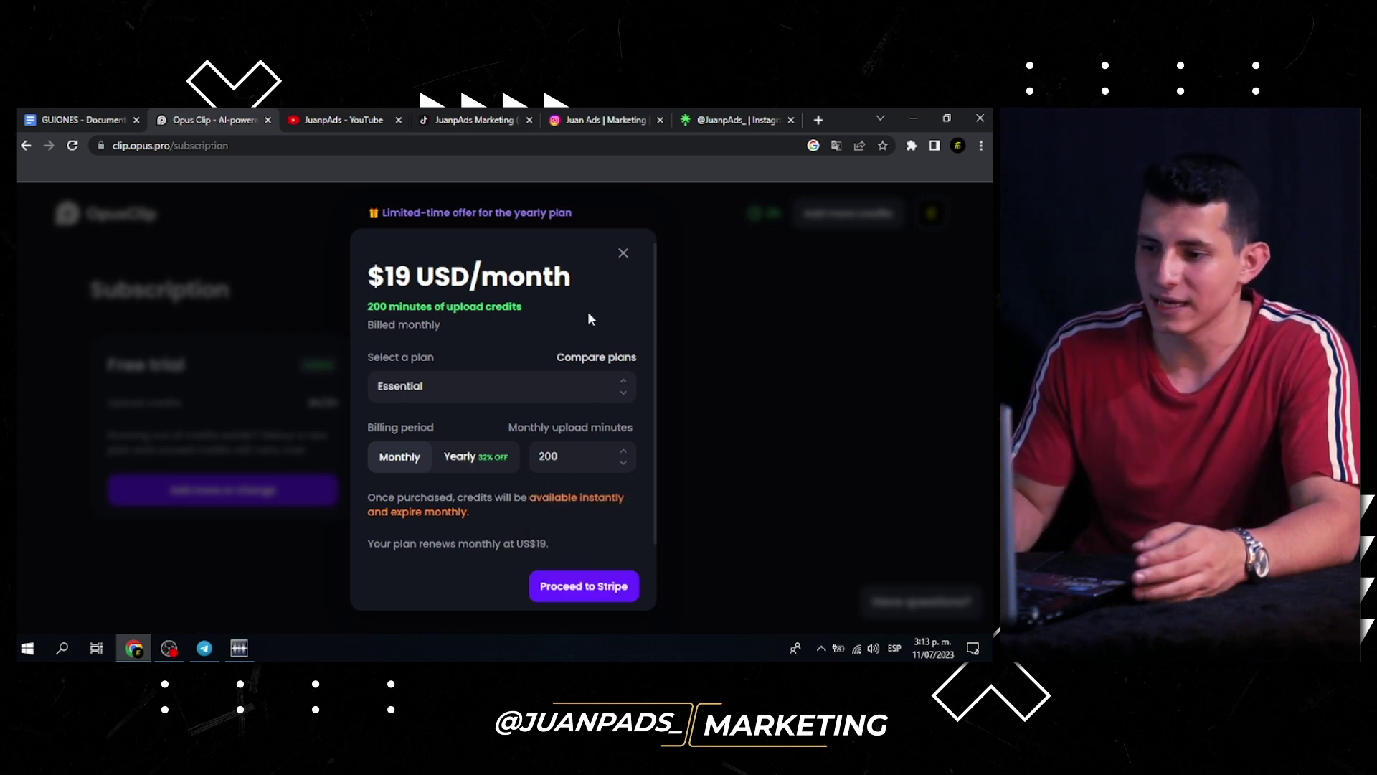
pyautogui.click(624, 255)
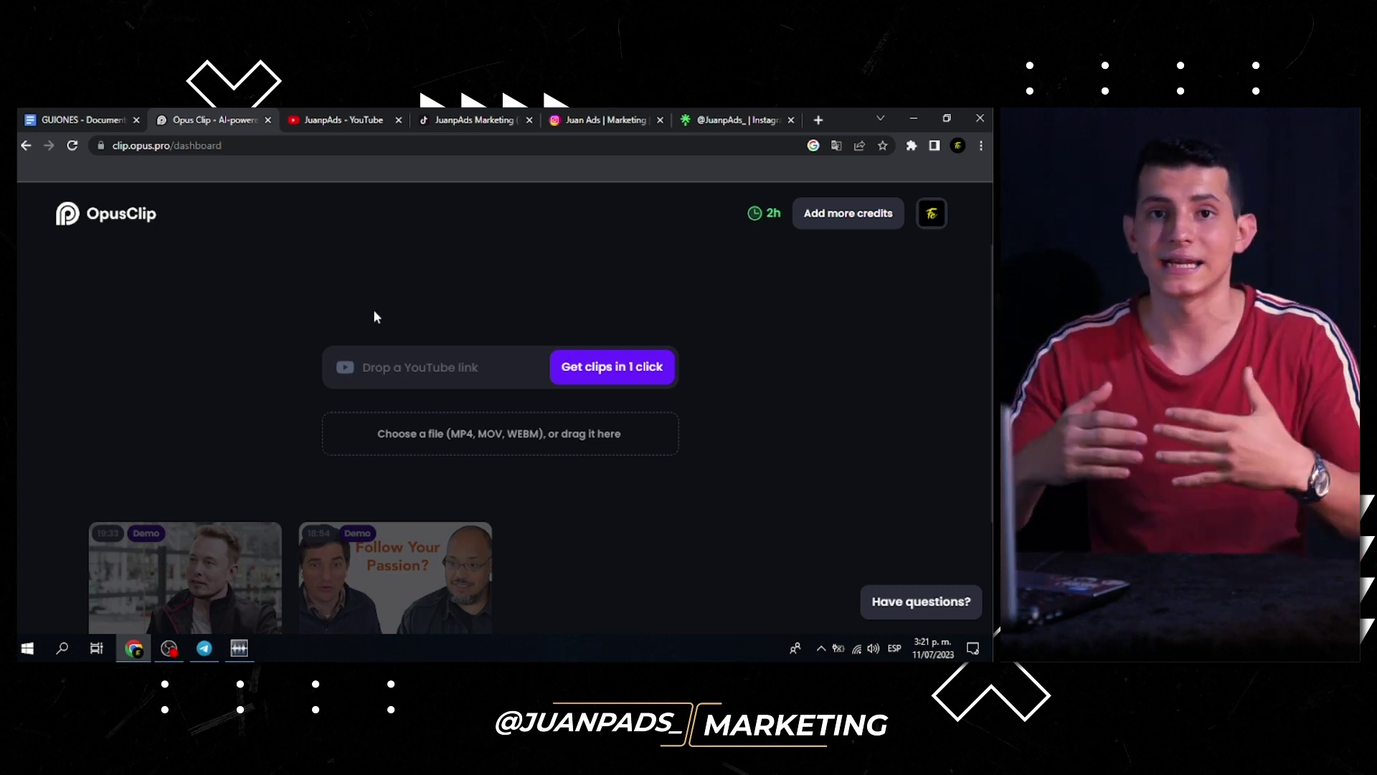
# Copy the ChatGPT YouTube video URL and paste it into OpusClip's video link field
pyautogui.click(337, 120)
pyautogui.click(313, 151)
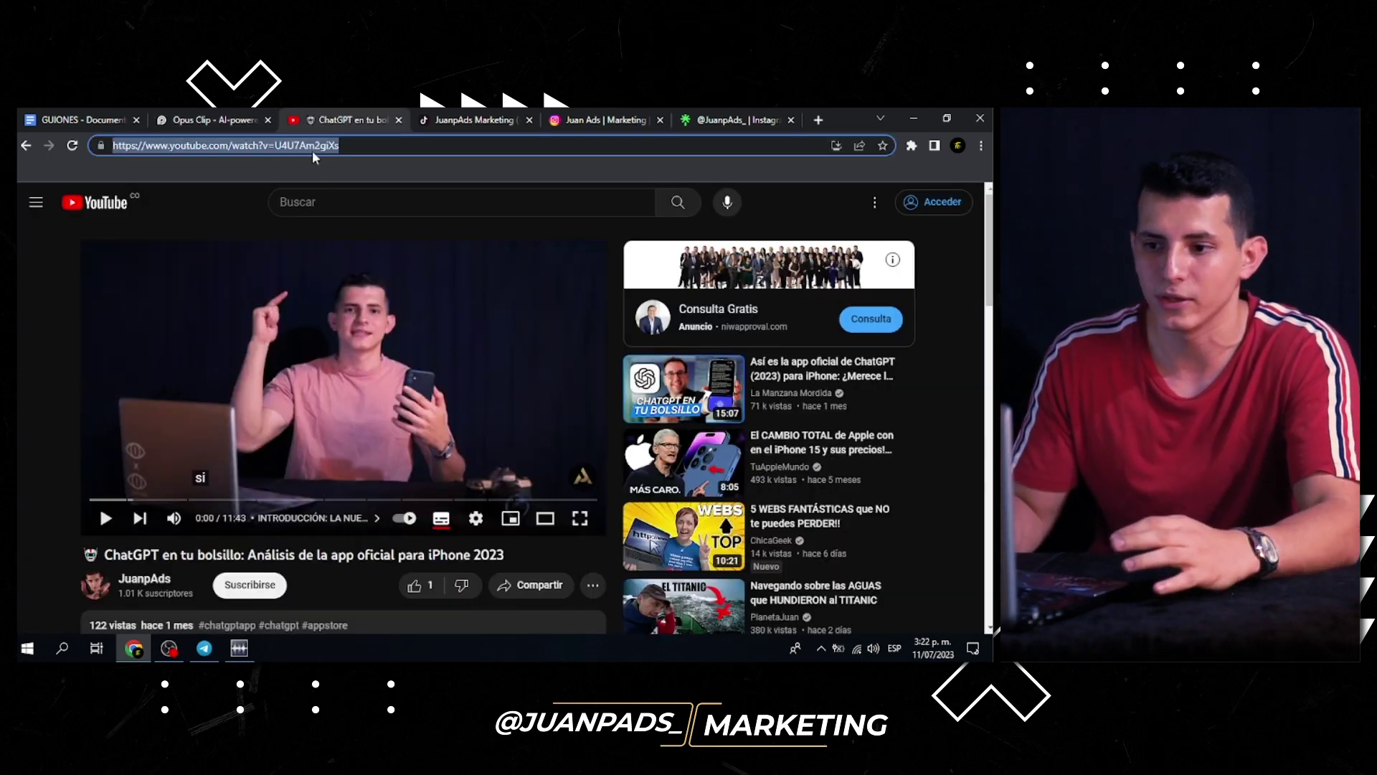
pyautogui.click(208, 120)
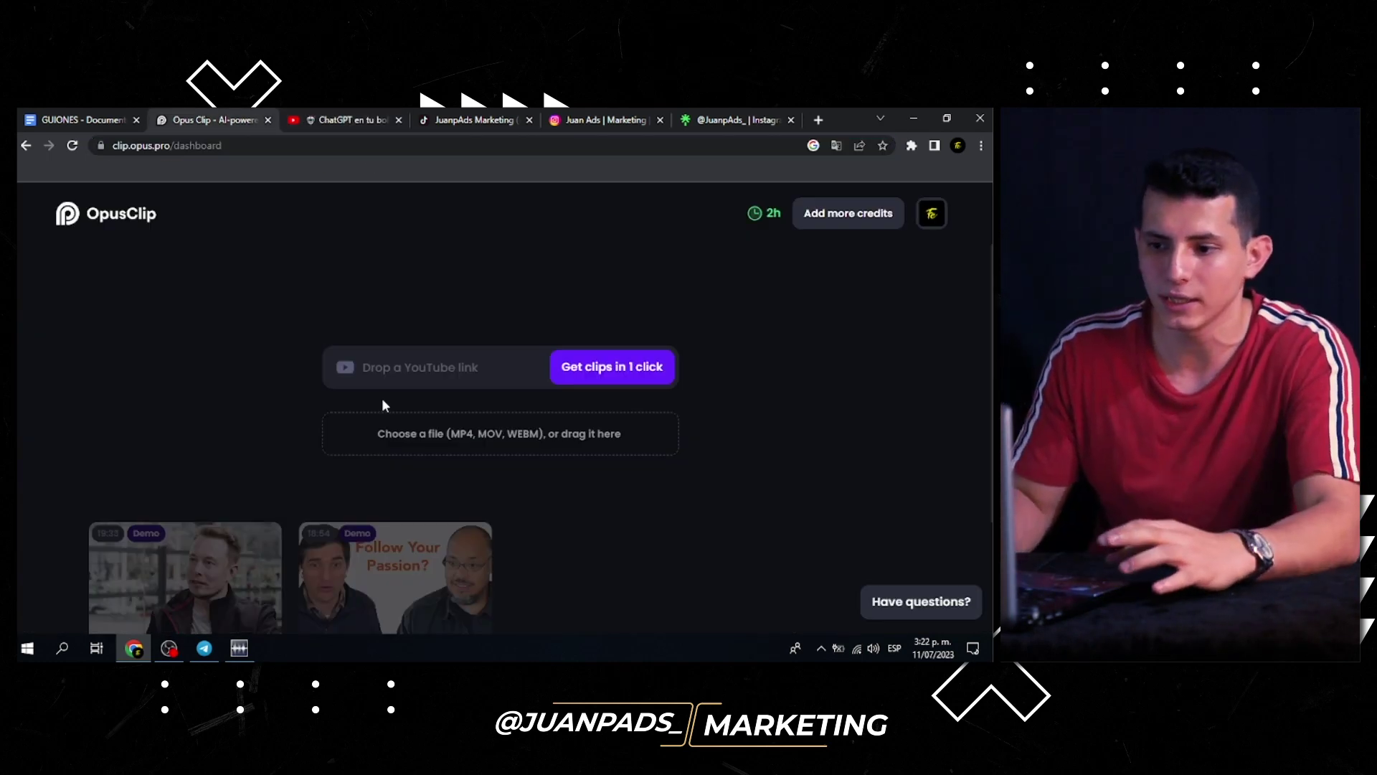
pyautogui.click(386, 370)
pyautogui.write('https://www.youtube.com/watch?v=U4U7Am2giXs')
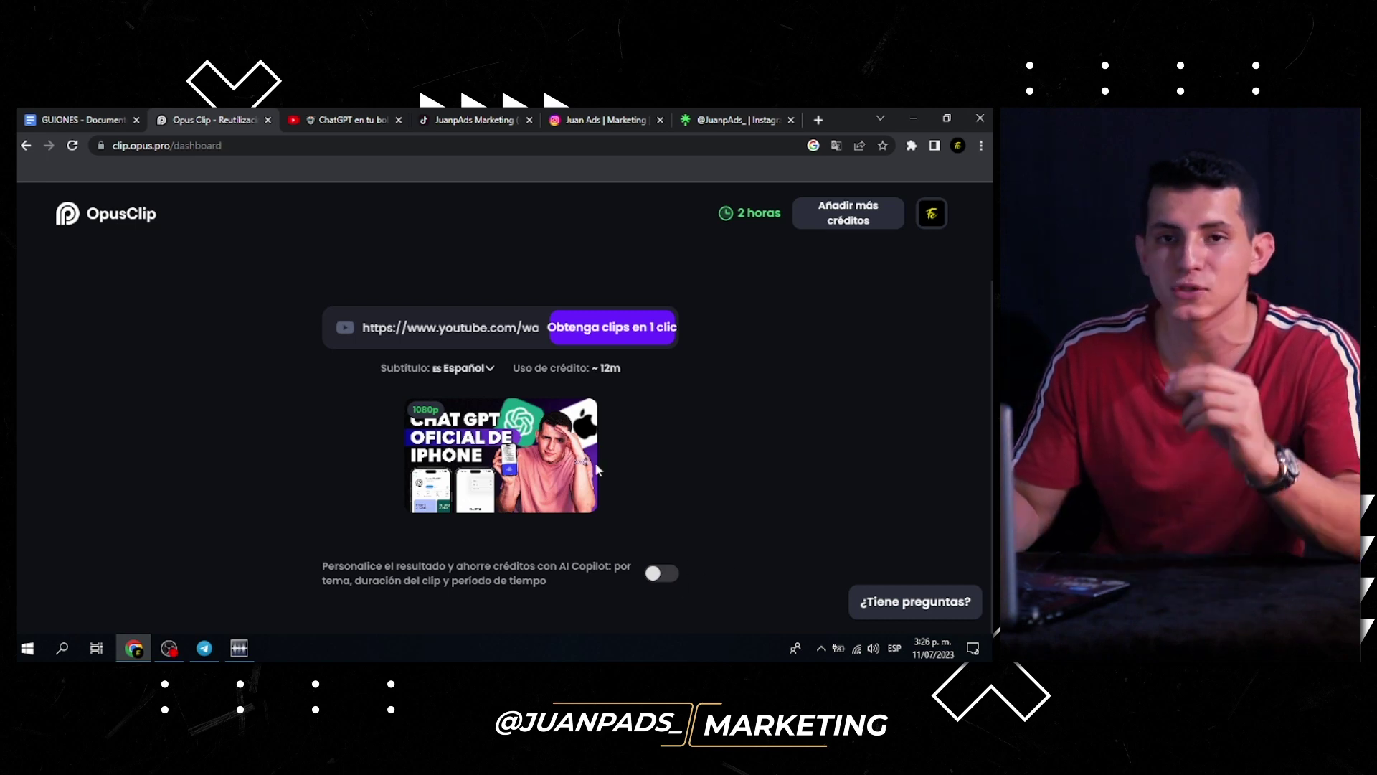
# Choose Español subtitles, enable AI Copilot, prefer 30s~60s clips, and start generating clips
pyautogui.click(476, 367)
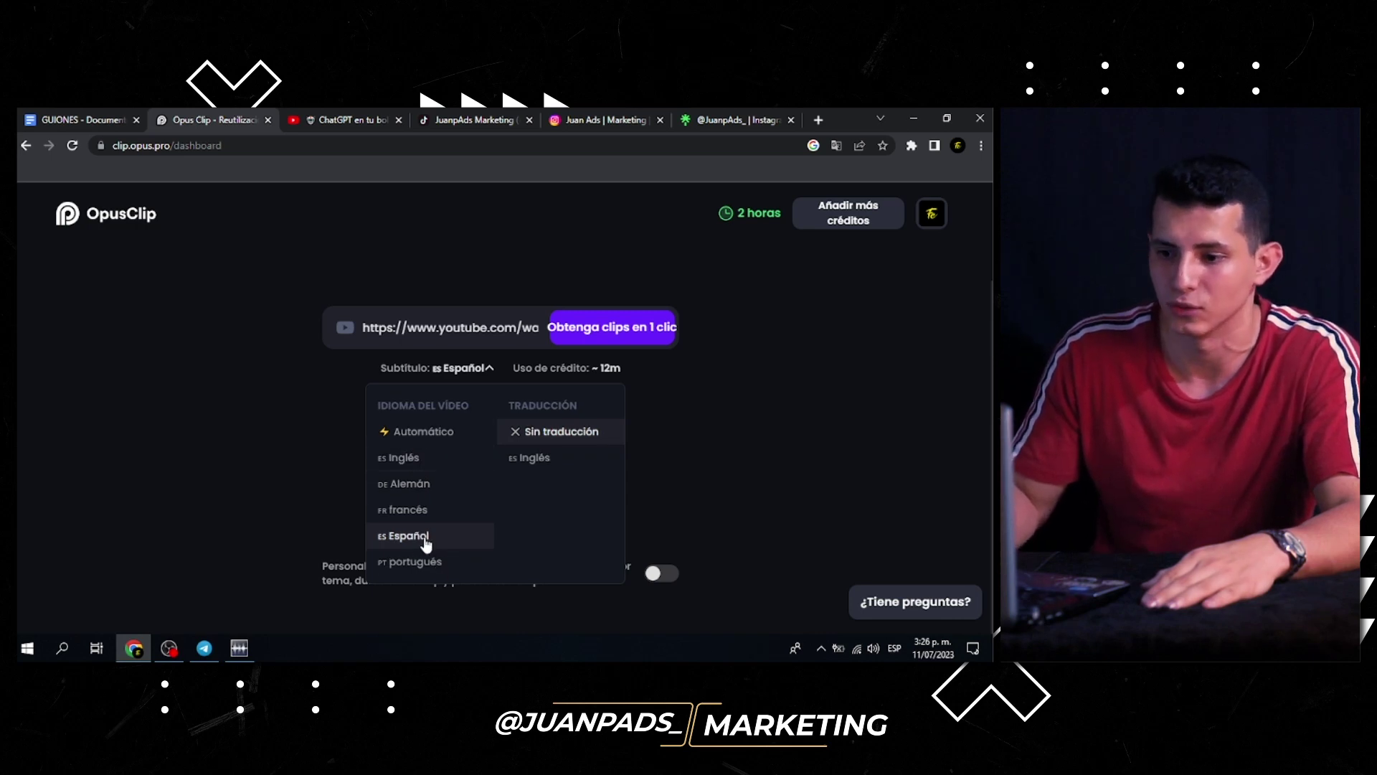
pyautogui.click(695, 413)
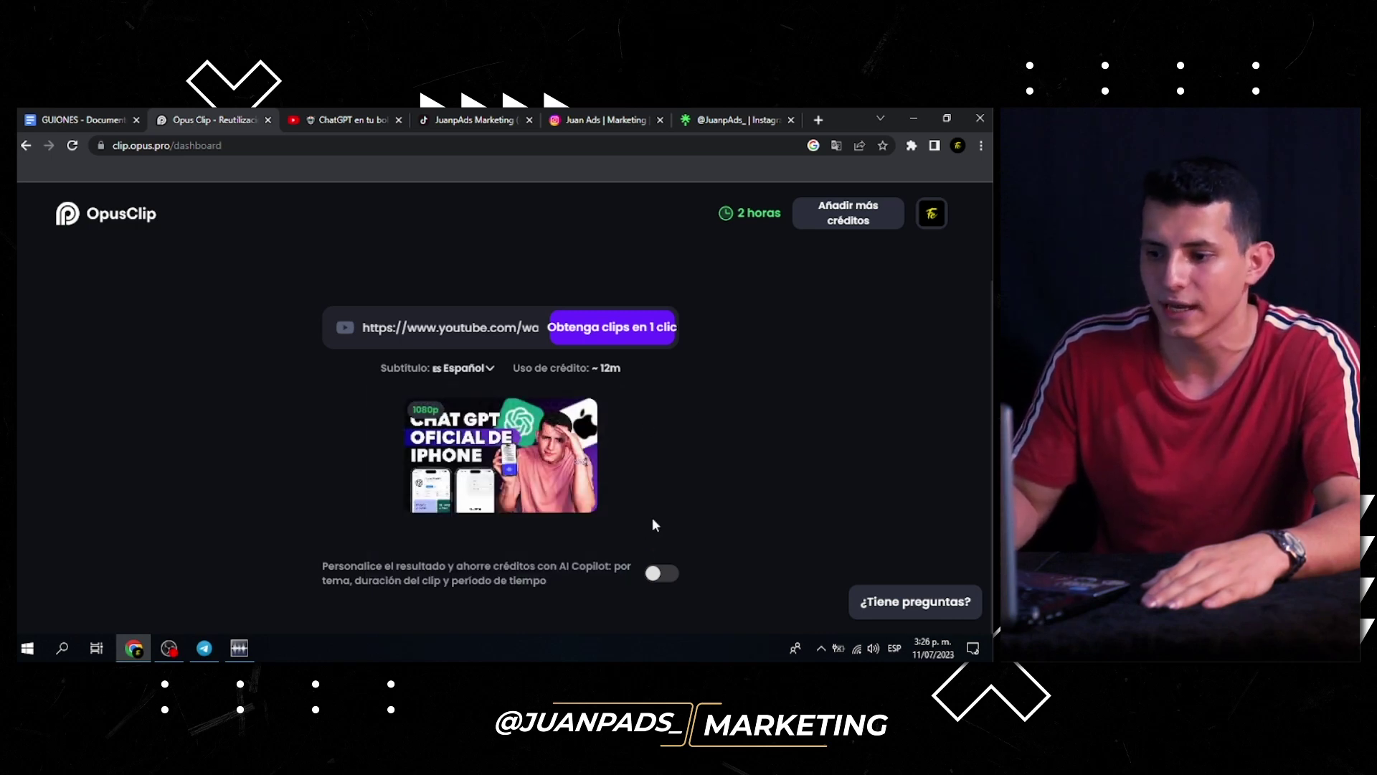
pyautogui.click(661, 573)
pyautogui.scroll(-2, 685, 467)
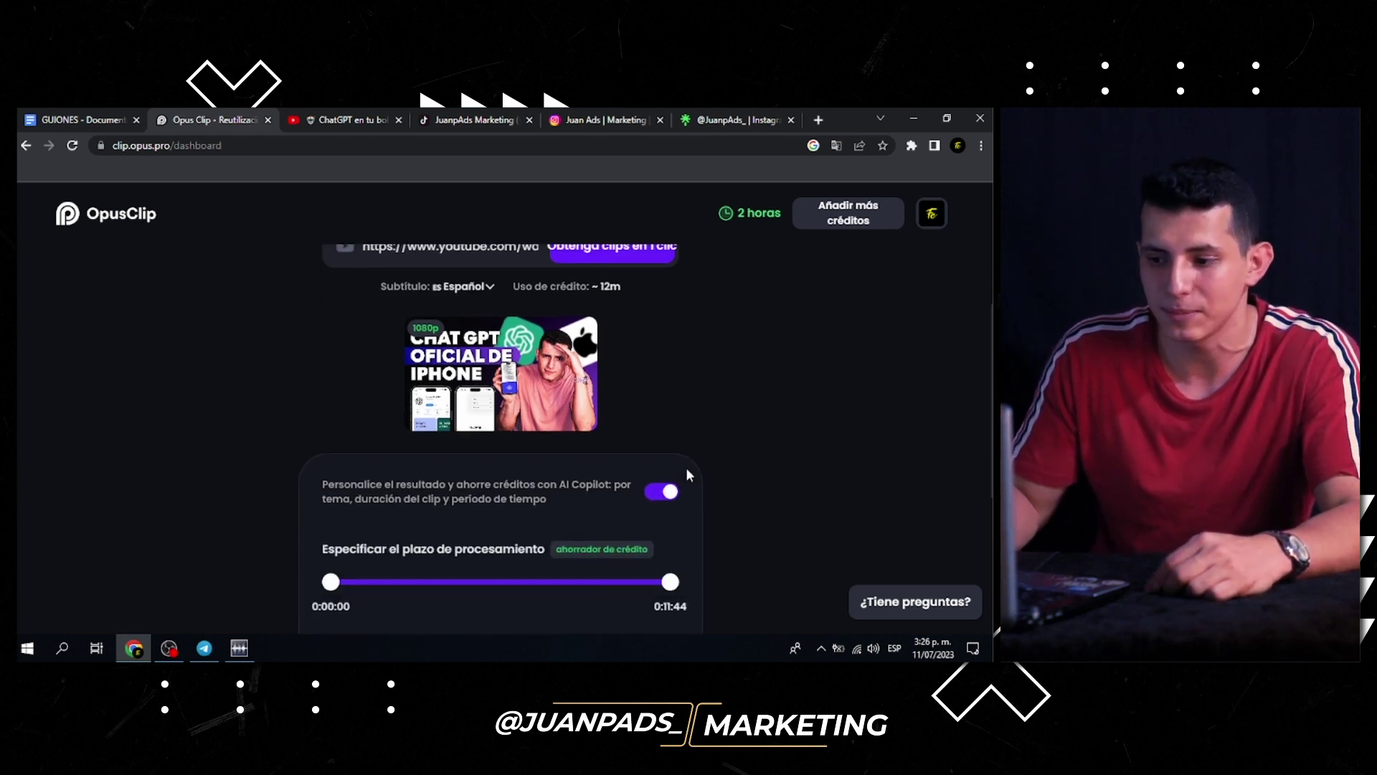
pyautogui.scroll(-2, 655, 465)
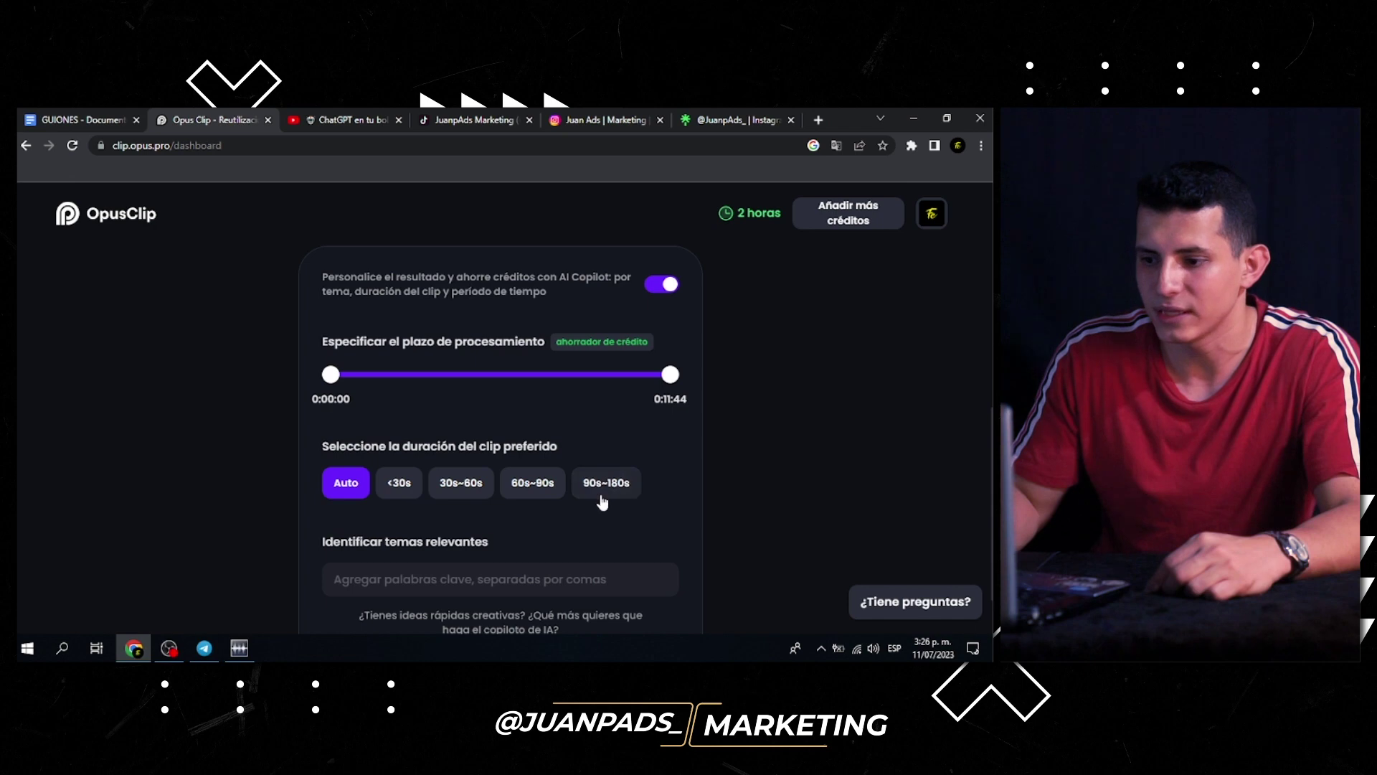
pyautogui.click(462, 483)
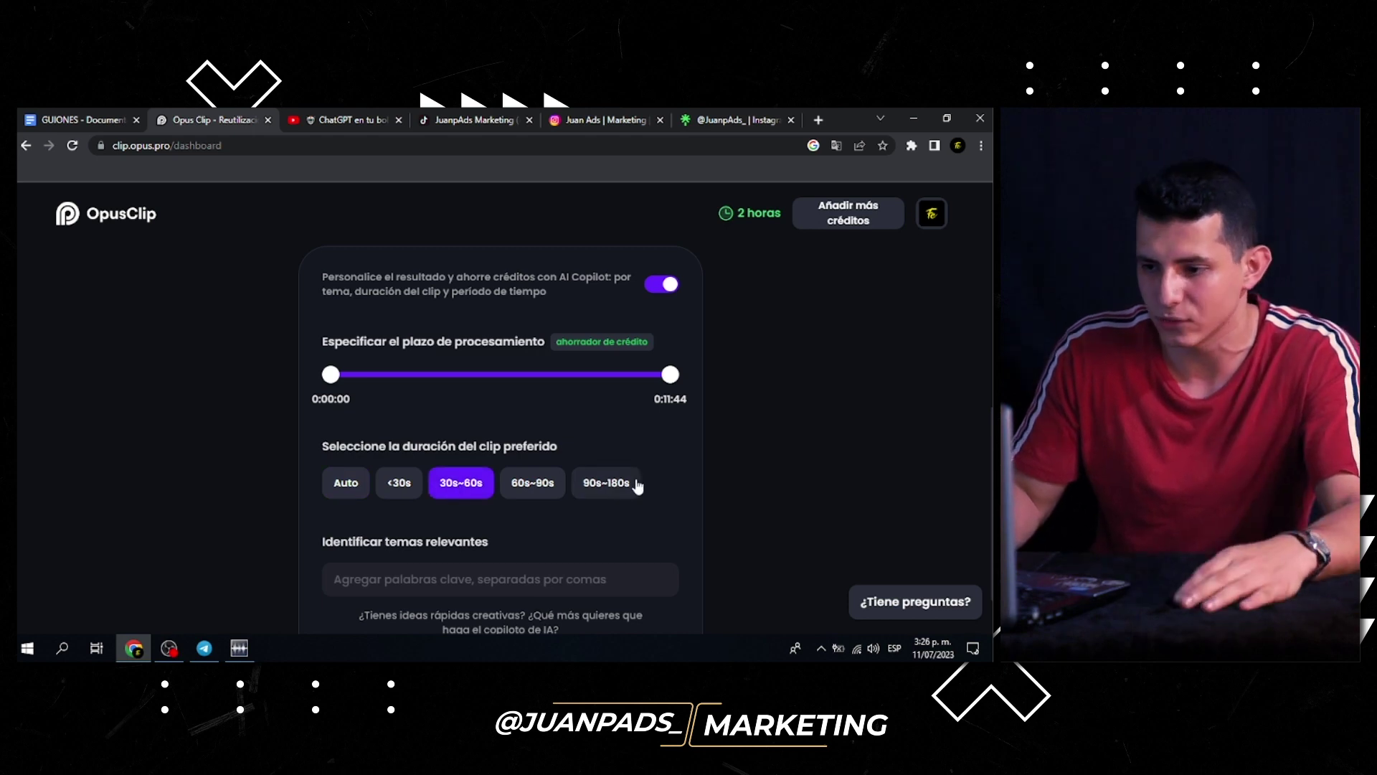
pyautogui.scroll(-2, 642, 495)
pyautogui.scroll(5, 724, 470)
pyautogui.scroll(2, 723, 469)
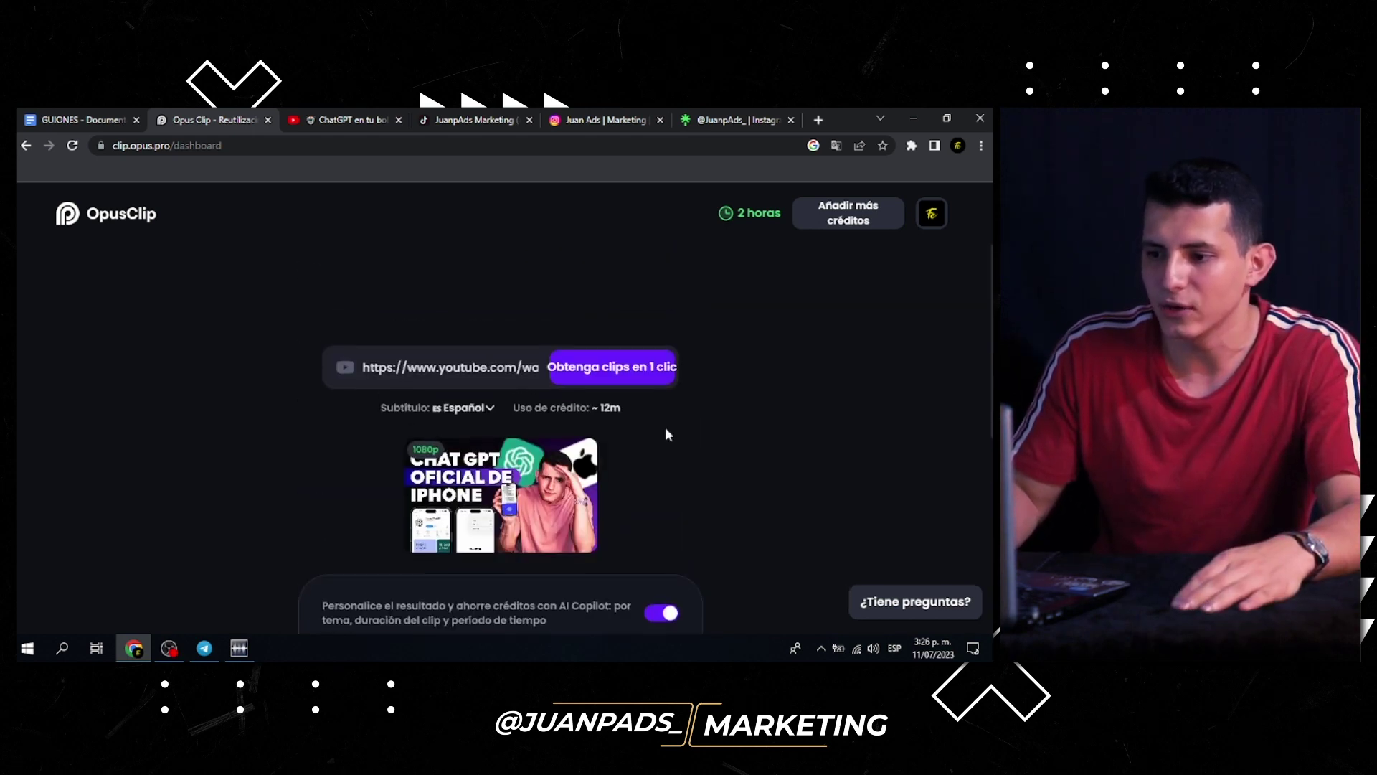
pyautogui.click(635, 377)
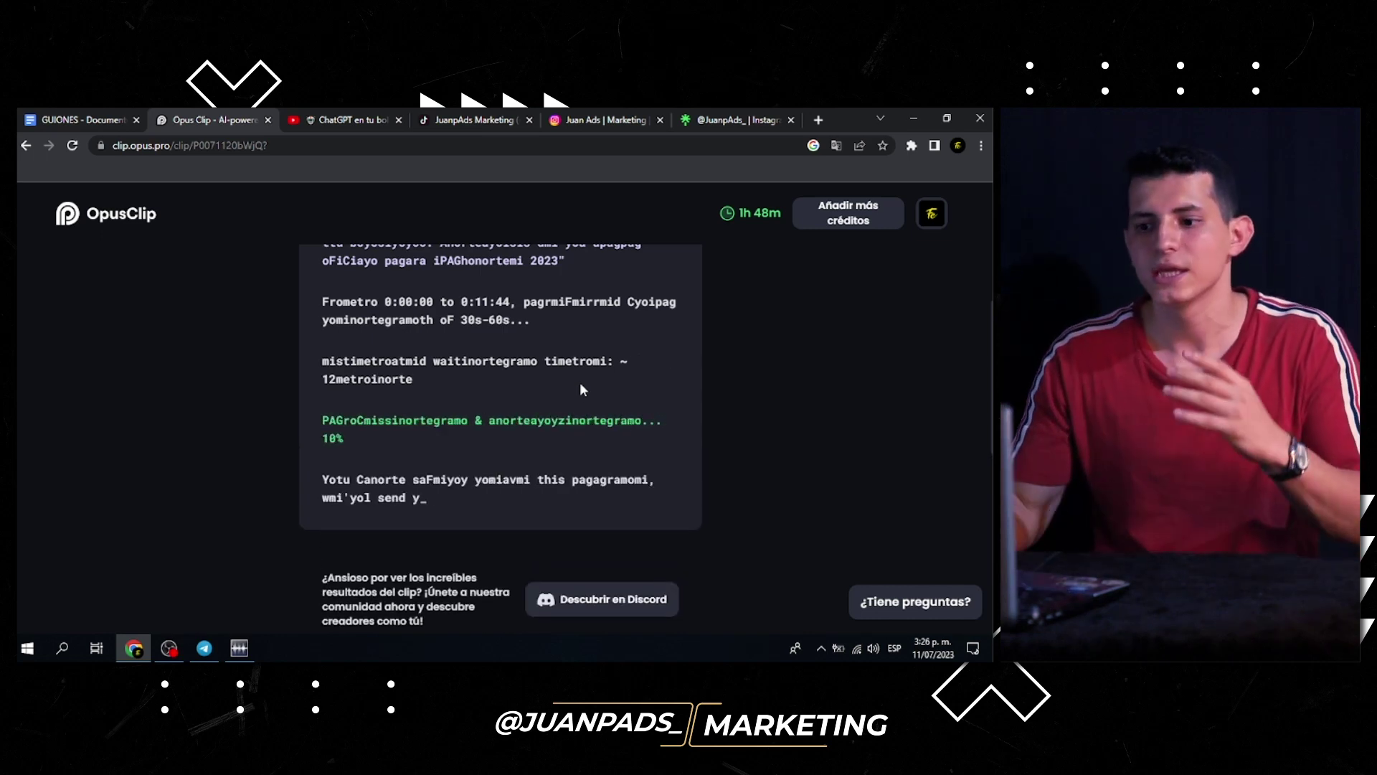
# Scroll through the processing page while the clips are being generated
pyautogui.scroll(2, 580, 385)
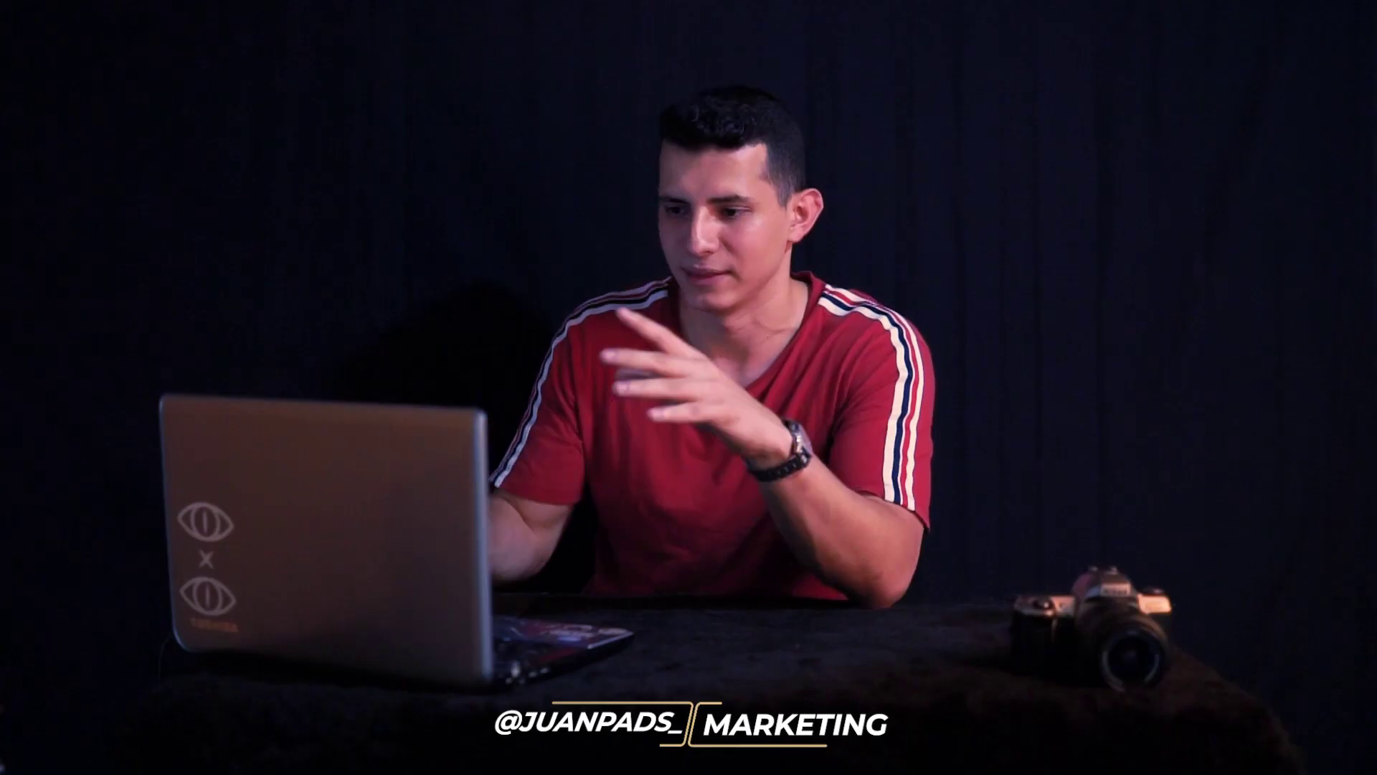
pyautogui.scroll(3, 721, 396)
pyautogui.scroll(-2, 722, 397)
pyautogui.scroll(2, 722, 399)
pyautogui.scroll(2, 721, 399)
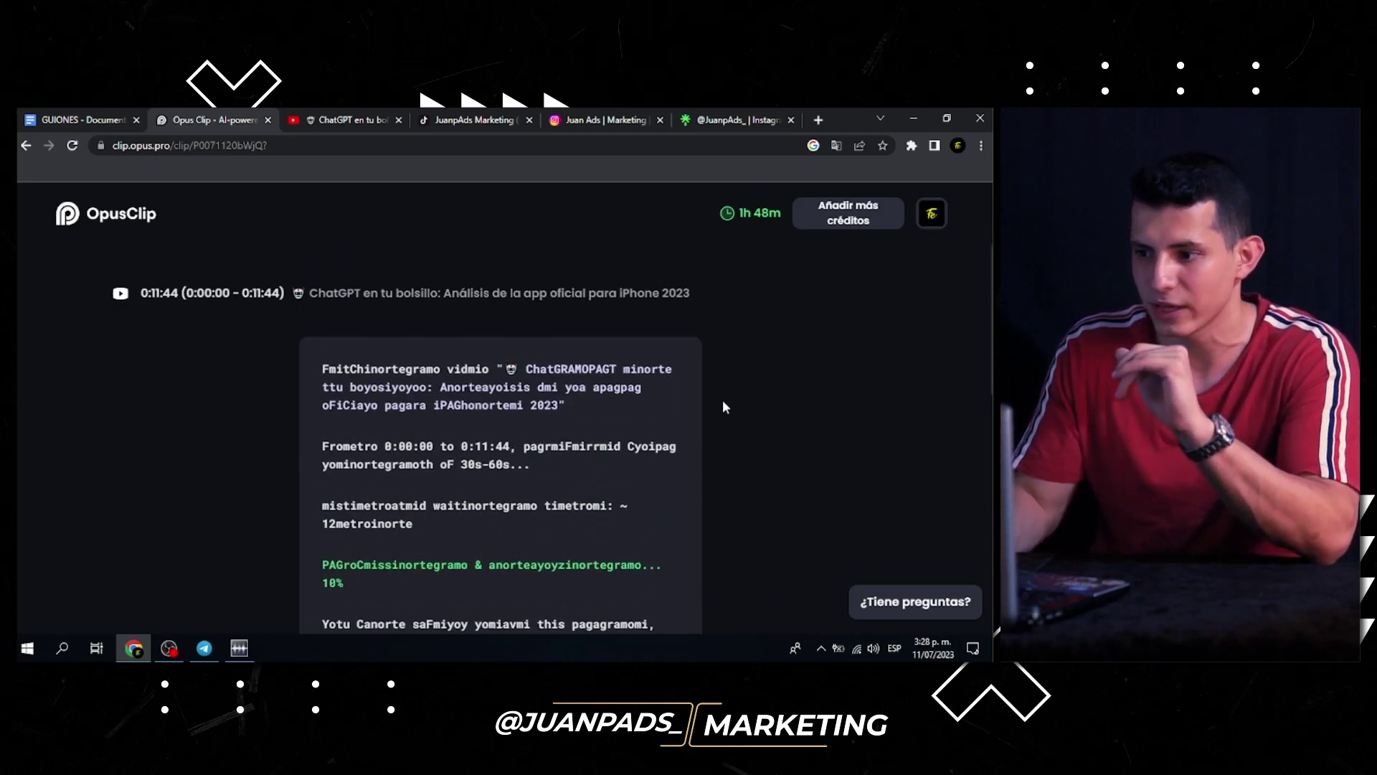
pyautogui.scroll(-5, 704, 364)
pyautogui.scroll(-2, 705, 365)
pyautogui.scroll(-1, 704, 364)
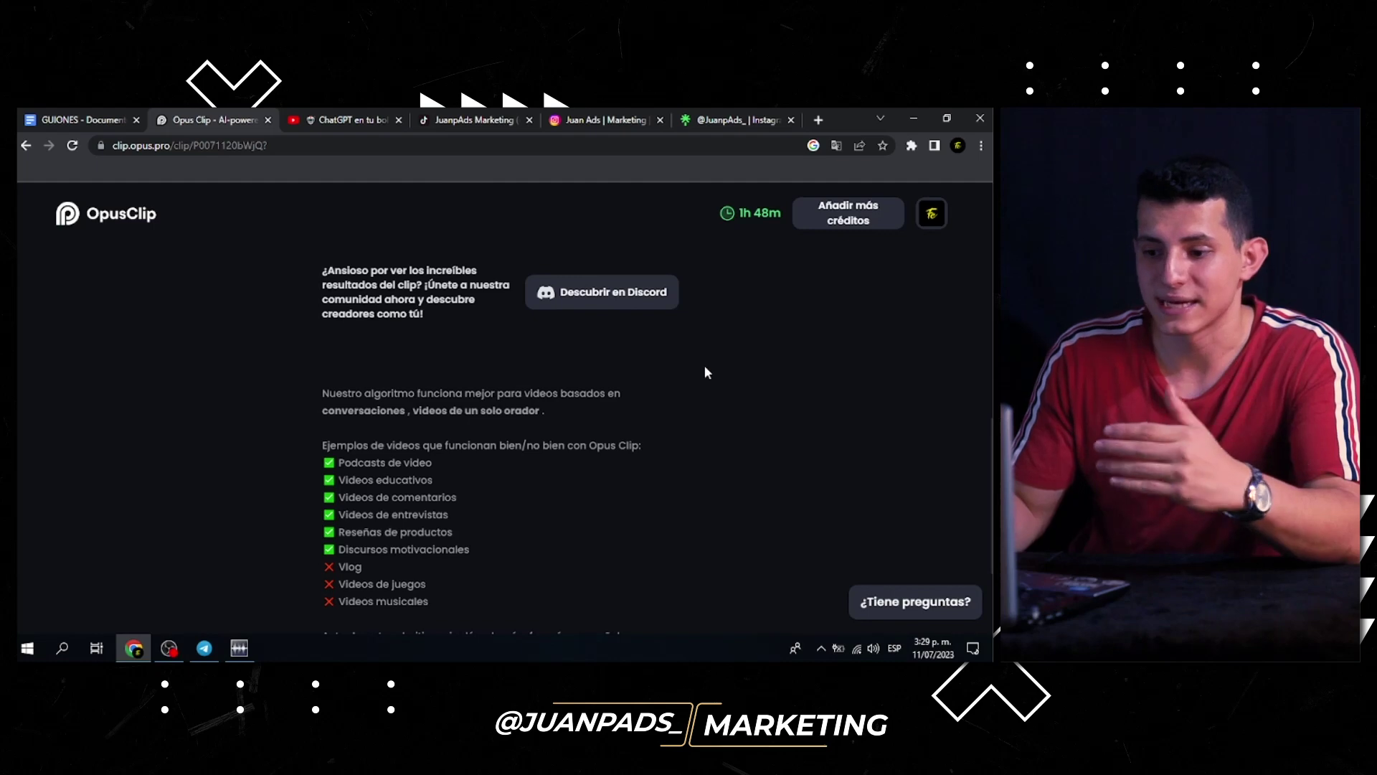
pyautogui.scroll(-1, 706, 367)
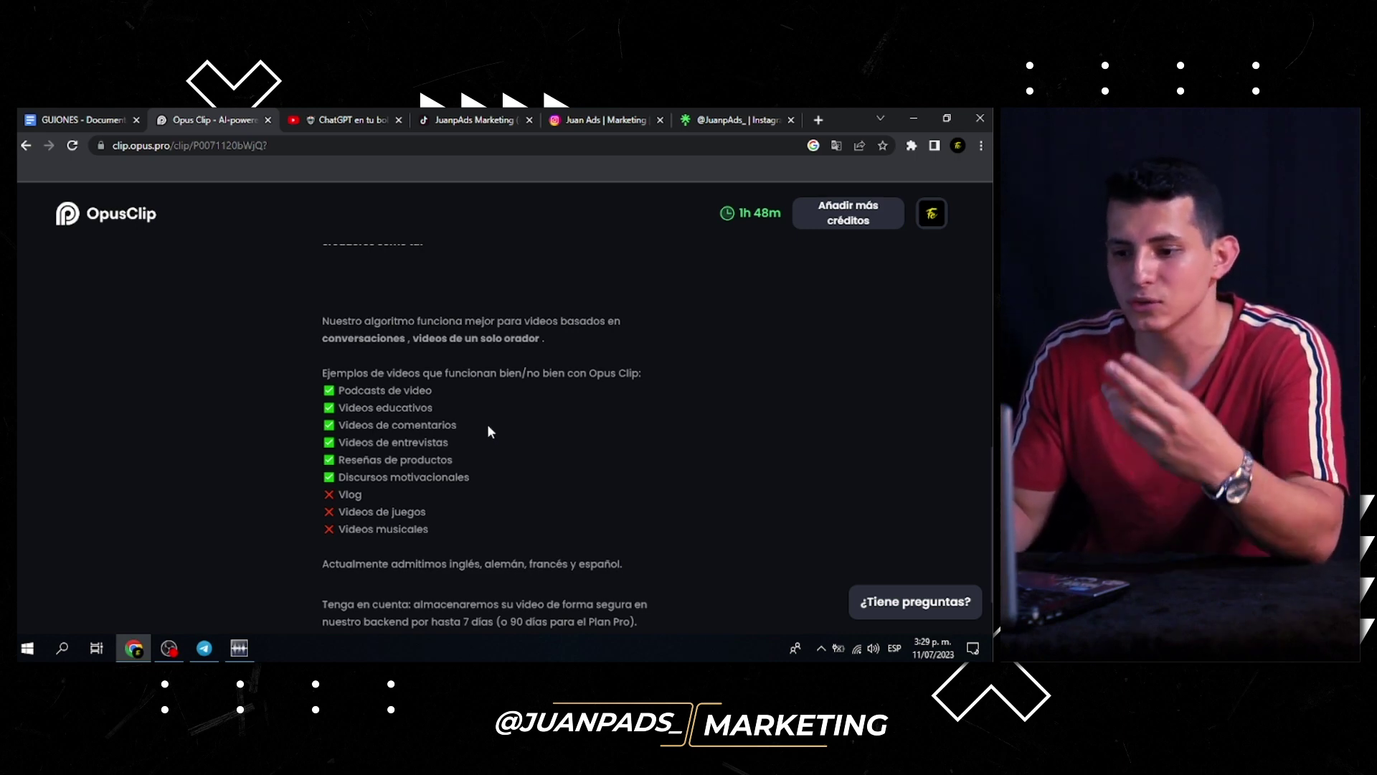
pyautogui.scroll(-1, 490, 477)
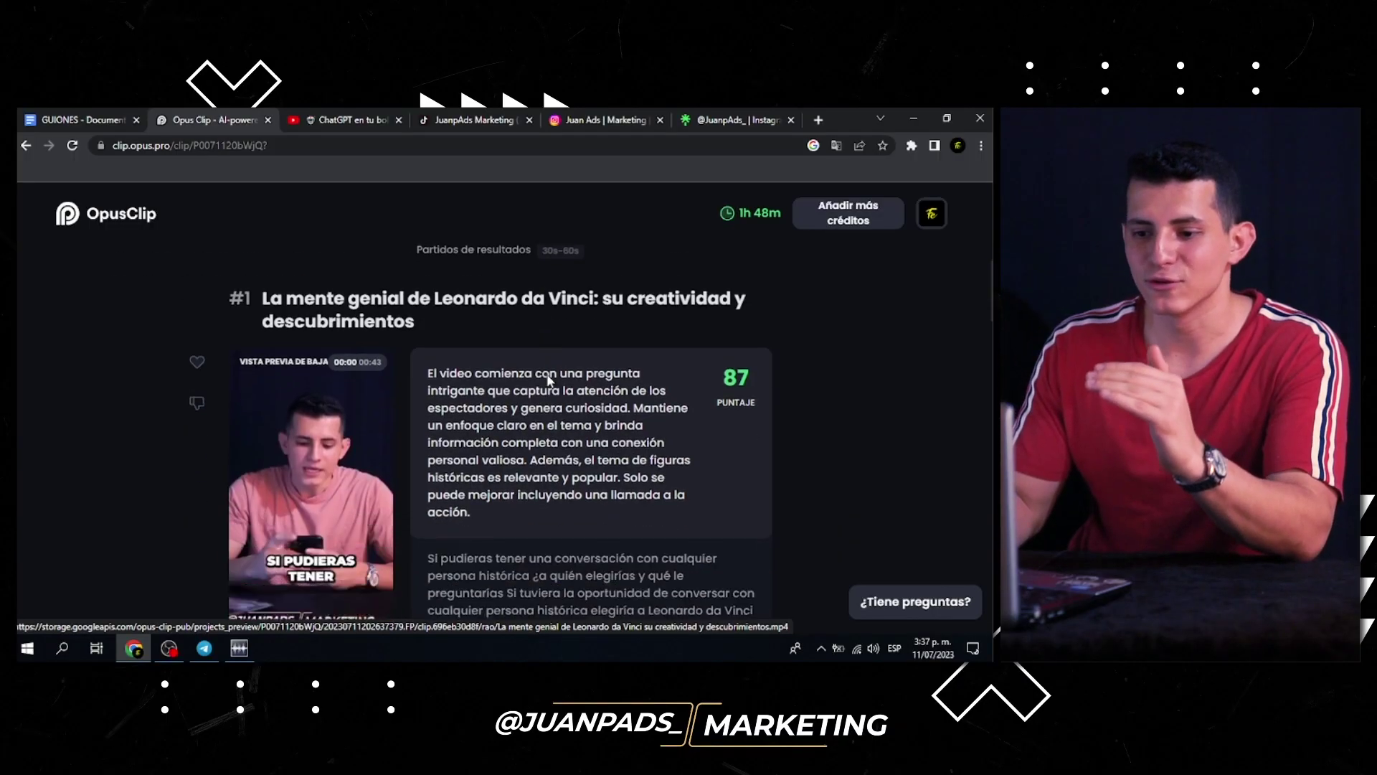
pyautogui.scroll(-1, 548, 379)
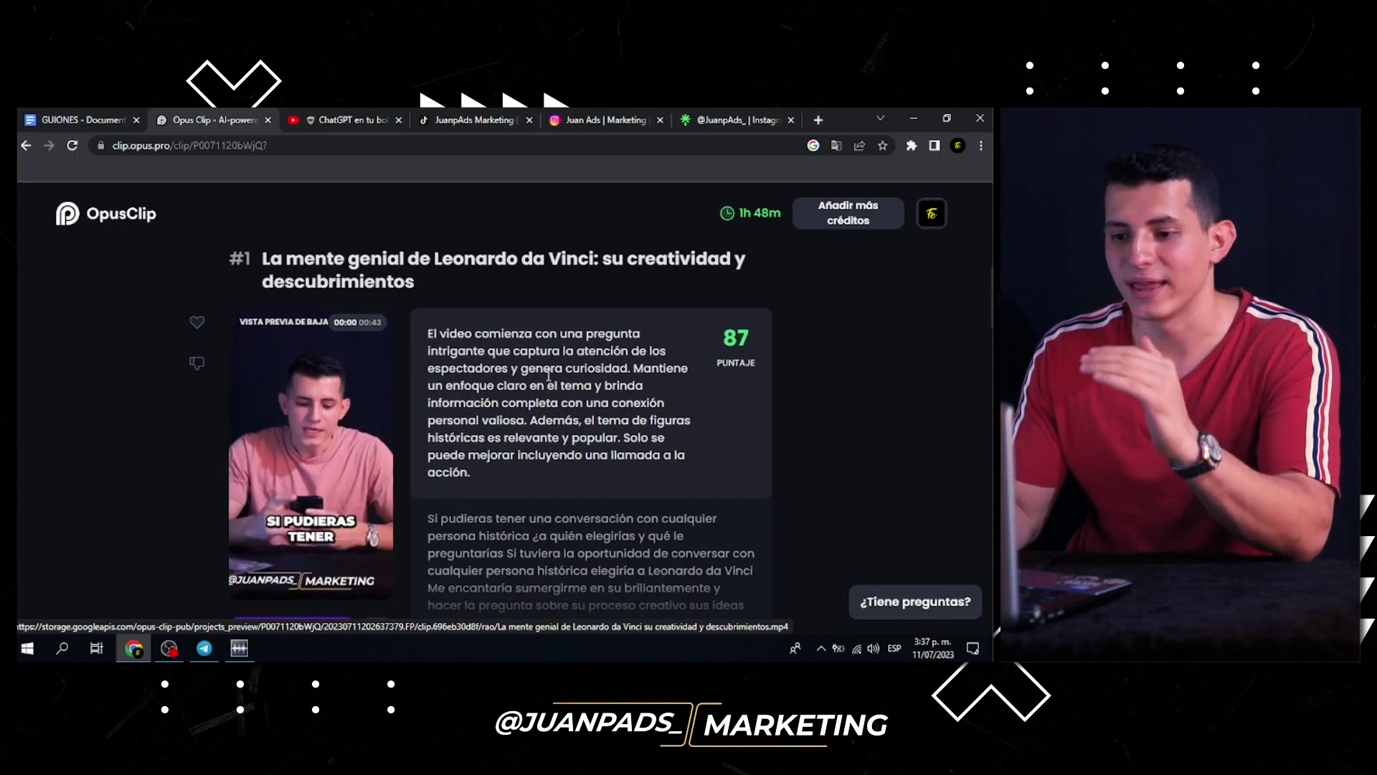
pyautogui.scroll(2, 548, 375)
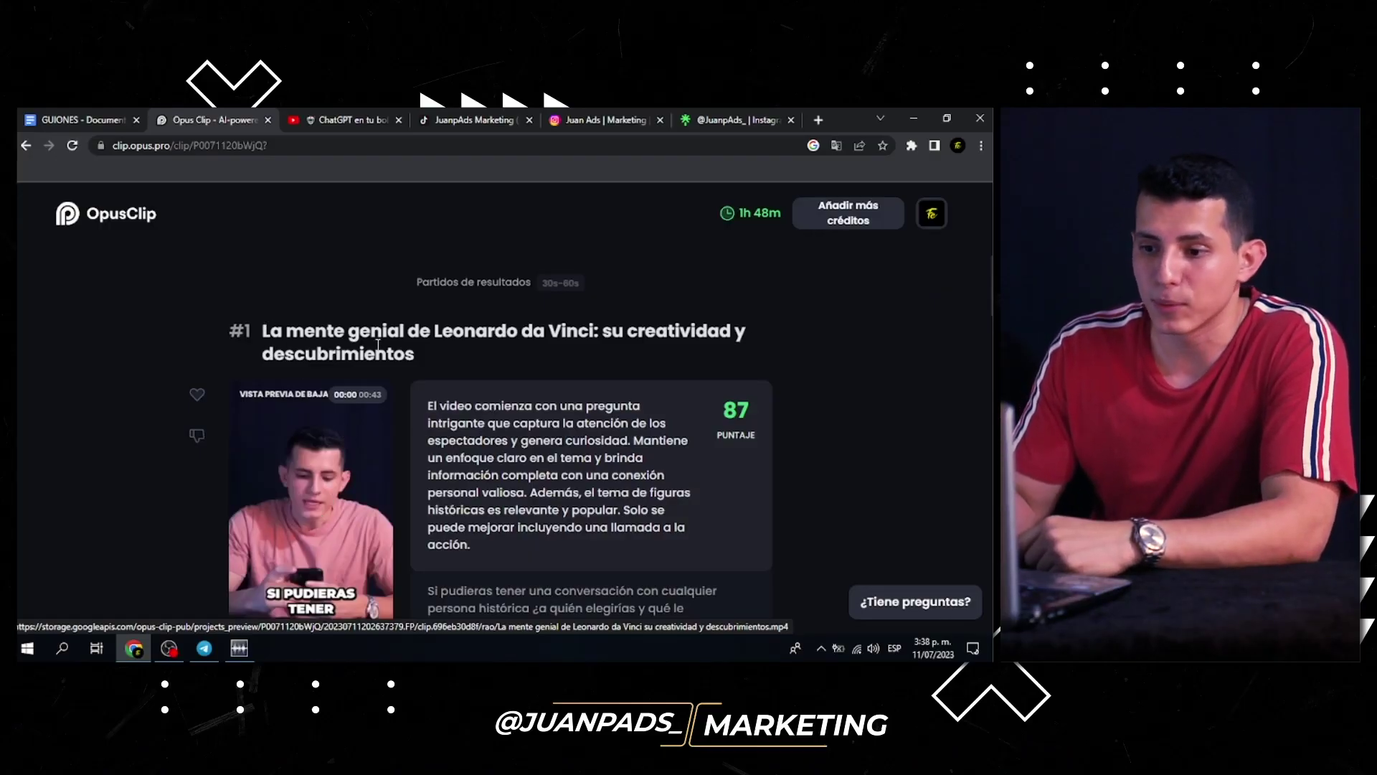
pyautogui.moveTo(262, 331); pyautogui.dragTo(407, 350)
pyautogui.click(416, 361)
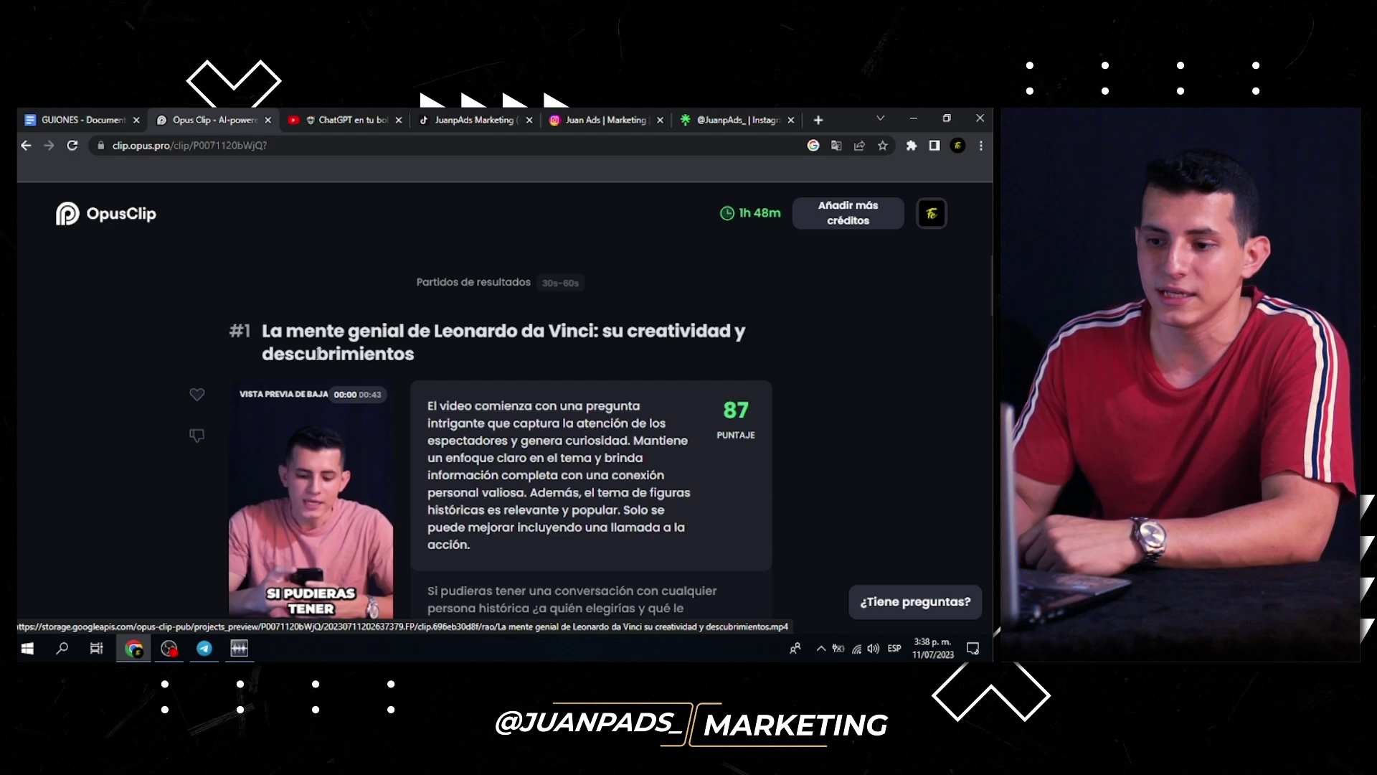
pyautogui.scroll(-1, 573, 350)
pyautogui.scroll(-1, 531, 316)
pyautogui.scroll(1, 660, 364)
pyautogui.moveTo(735, 362)
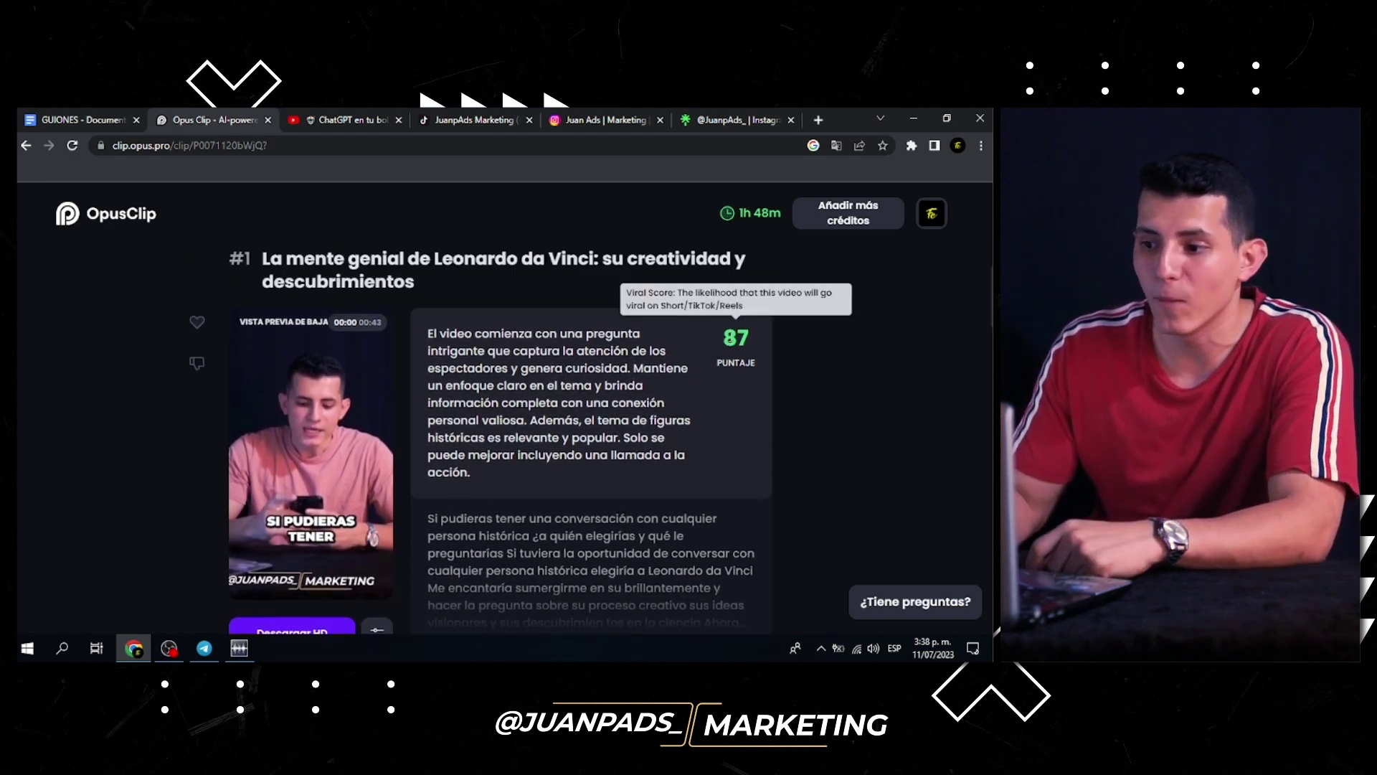
pyautogui.scroll(-4, 735, 363)
pyautogui.scroll(-1, 733, 369)
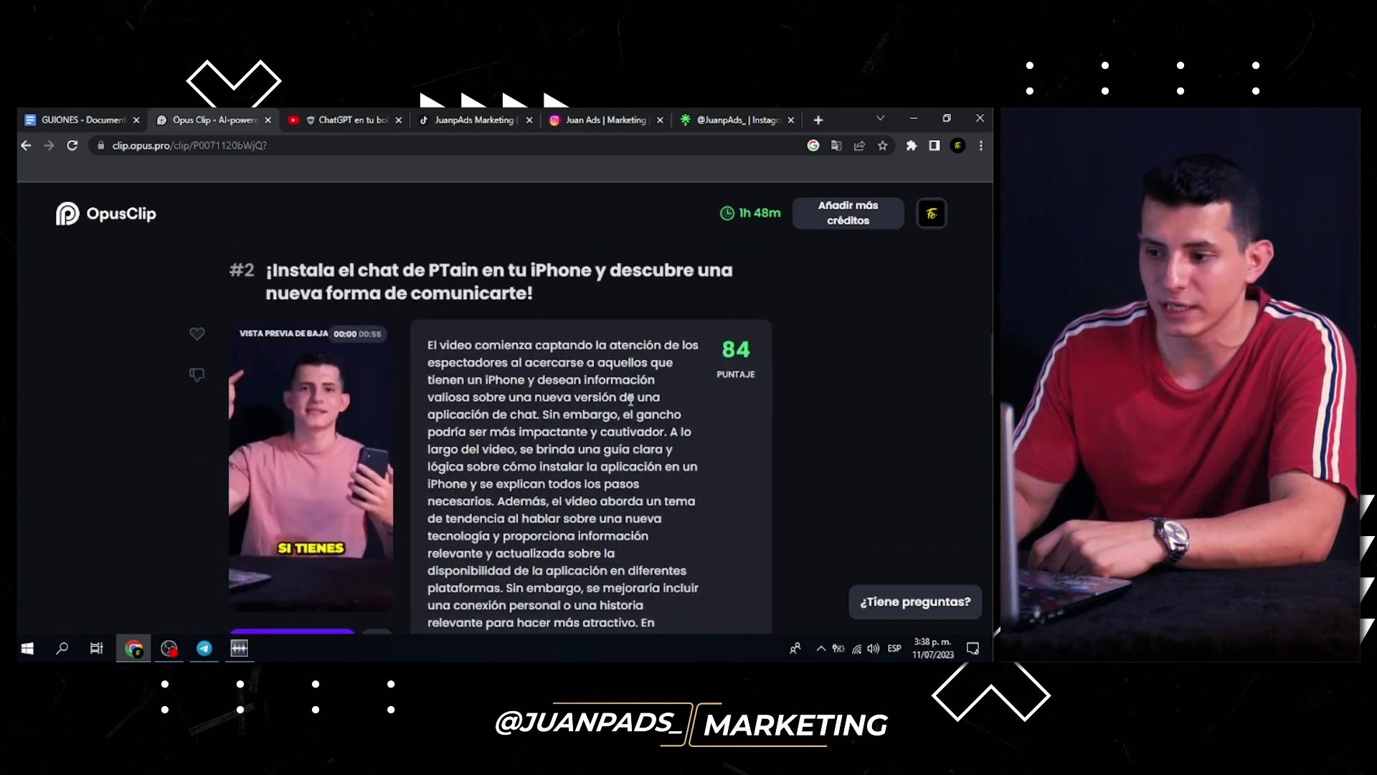
pyautogui.scroll(-3, 721, 419)
pyautogui.scroll(-3, 728, 415)
pyautogui.scroll(4, 727, 428)
pyautogui.scroll(4, 729, 428)
pyautogui.scroll(4, 735, 429)
pyautogui.moveTo(730, 475)
pyautogui.scroll(-2, 727, 452)
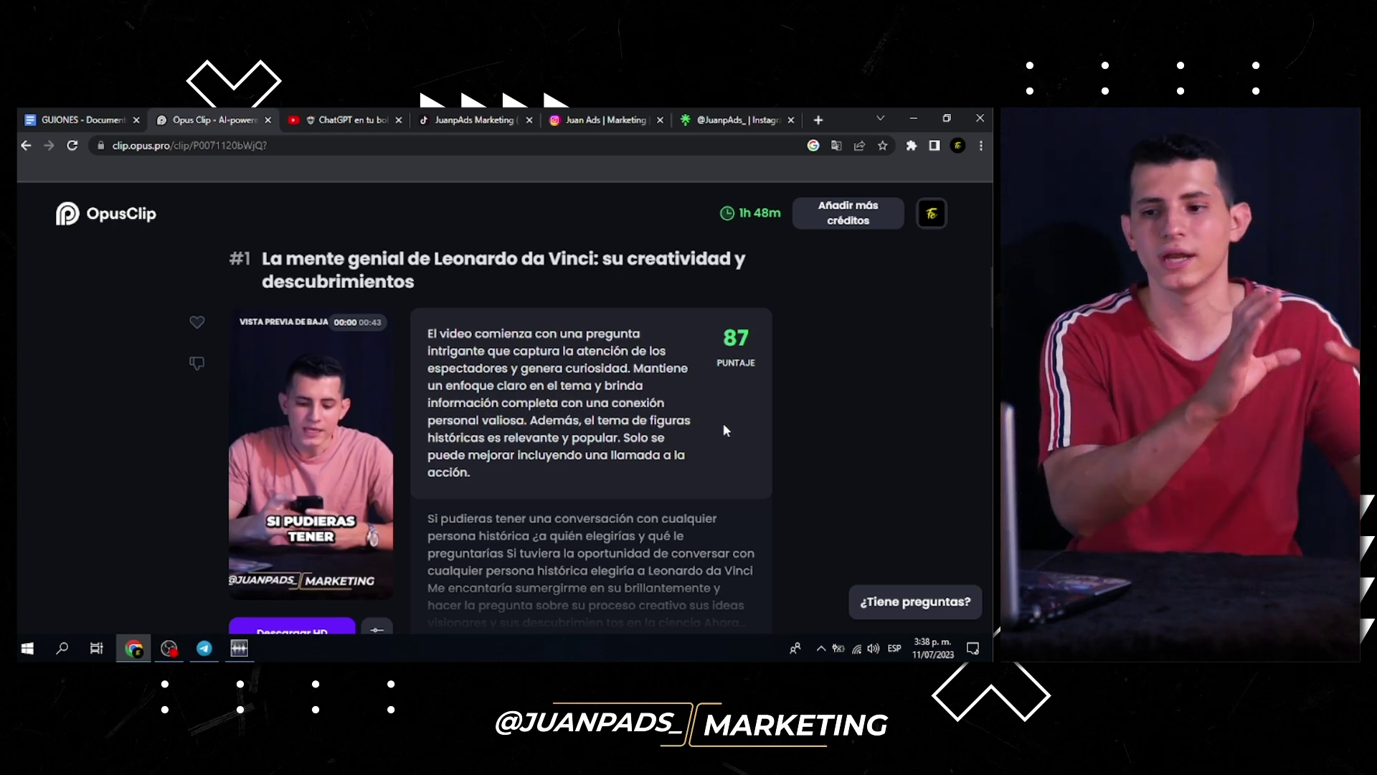
pyautogui.scroll(-3, 723, 430)
pyautogui.scroll(-4, 723, 439)
pyautogui.scroll(-2, 723, 446)
pyautogui.scroll(-4, 723, 446)
pyautogui.scroll(-3, 714, 437)
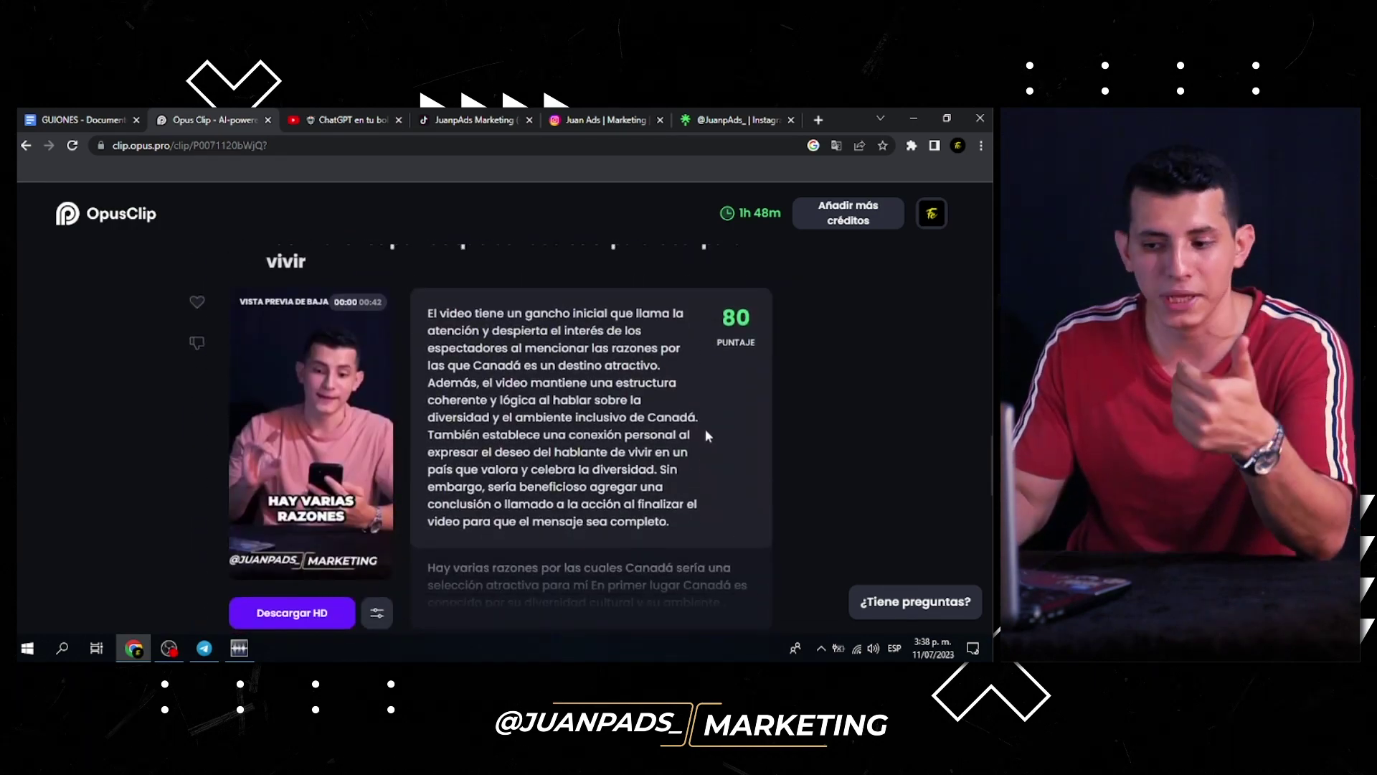
pyautogui.scroll(-4, 704, 429)
pyautogui.scroll(-1, 700, 427)
pyautogui.scroll(-3, 708, 420)
pyautogui.scroll(-1, 709, 421)
pyautogui.scroll(-2, 747, 413)
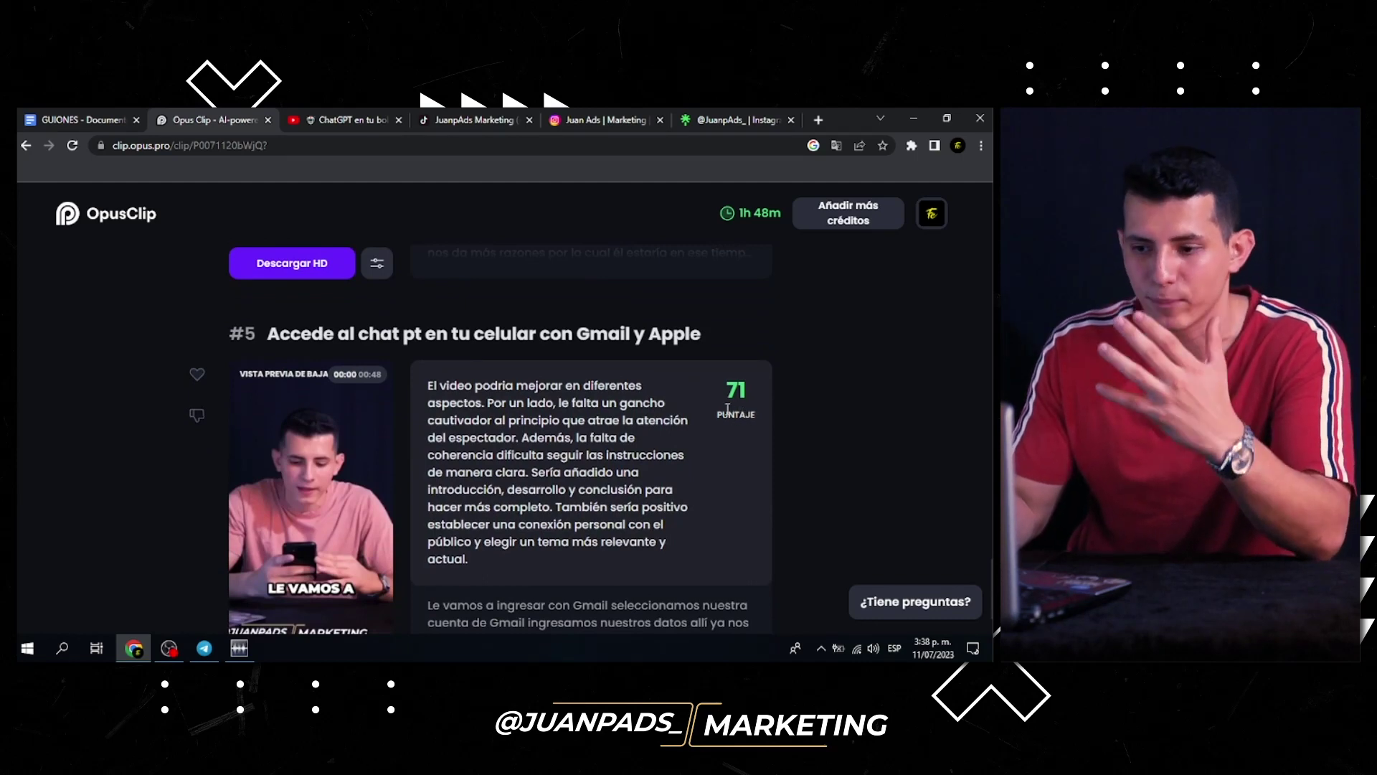
pyautogui.scroll(4, 727, 409)
pyautogui.scroll(15, 702, 343)
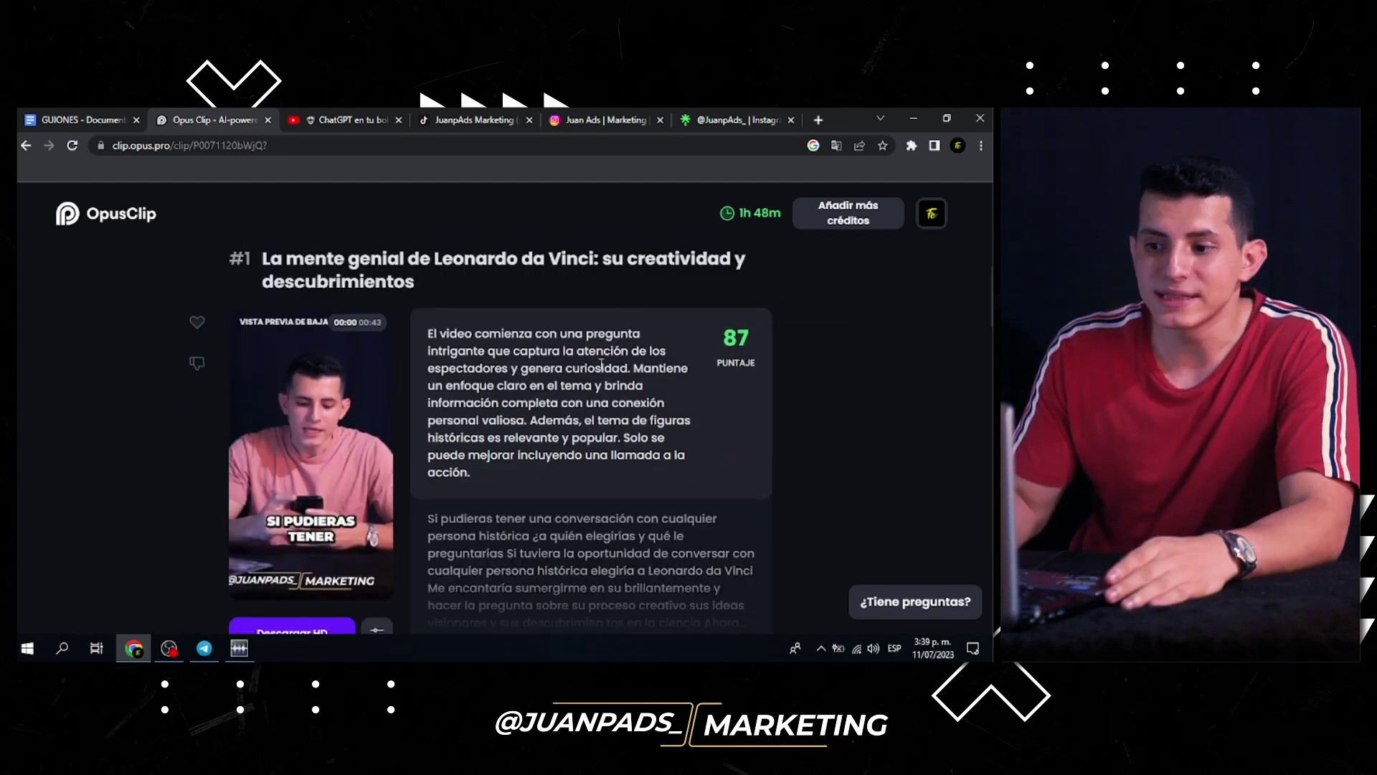
pyautogui.moveTo(431, 333); pyautogui.dragTo(479, 467)
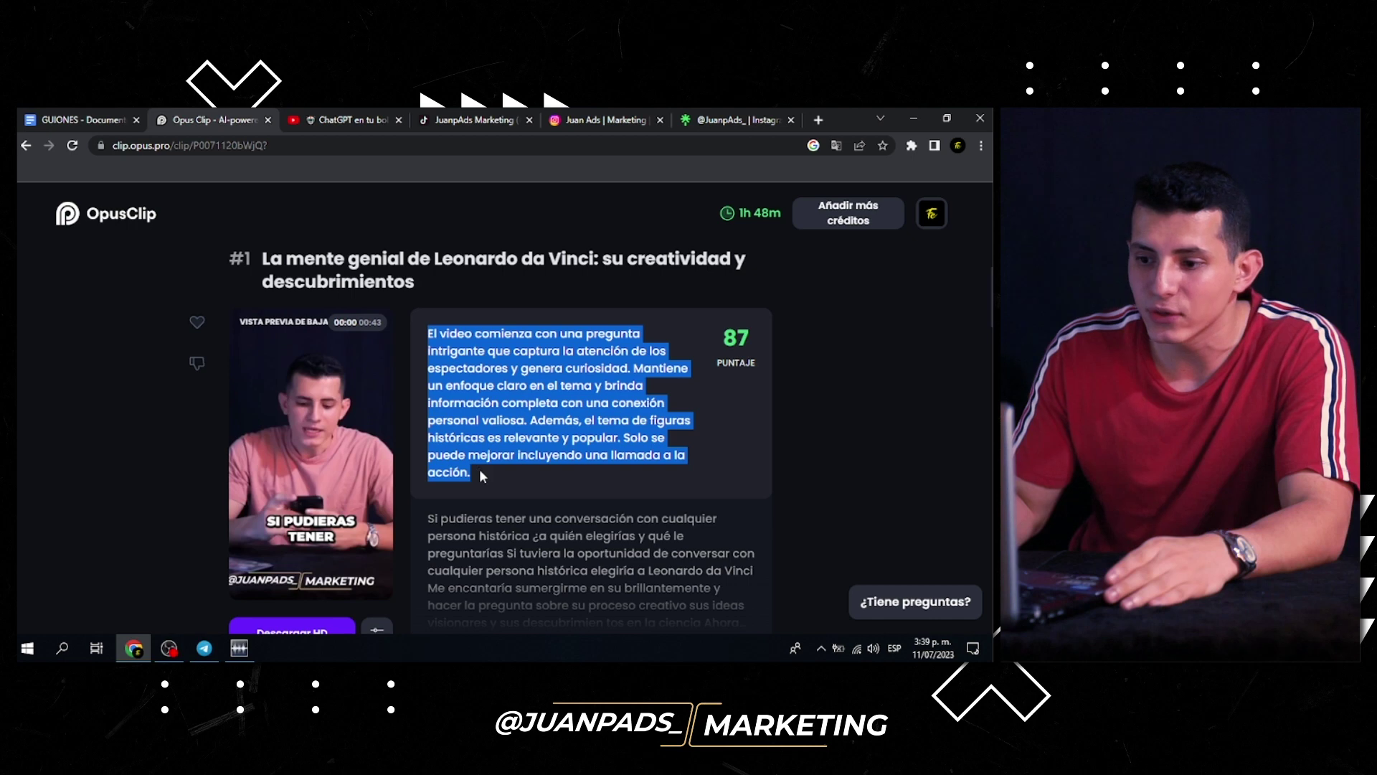
pyautogui.click(436, 334)
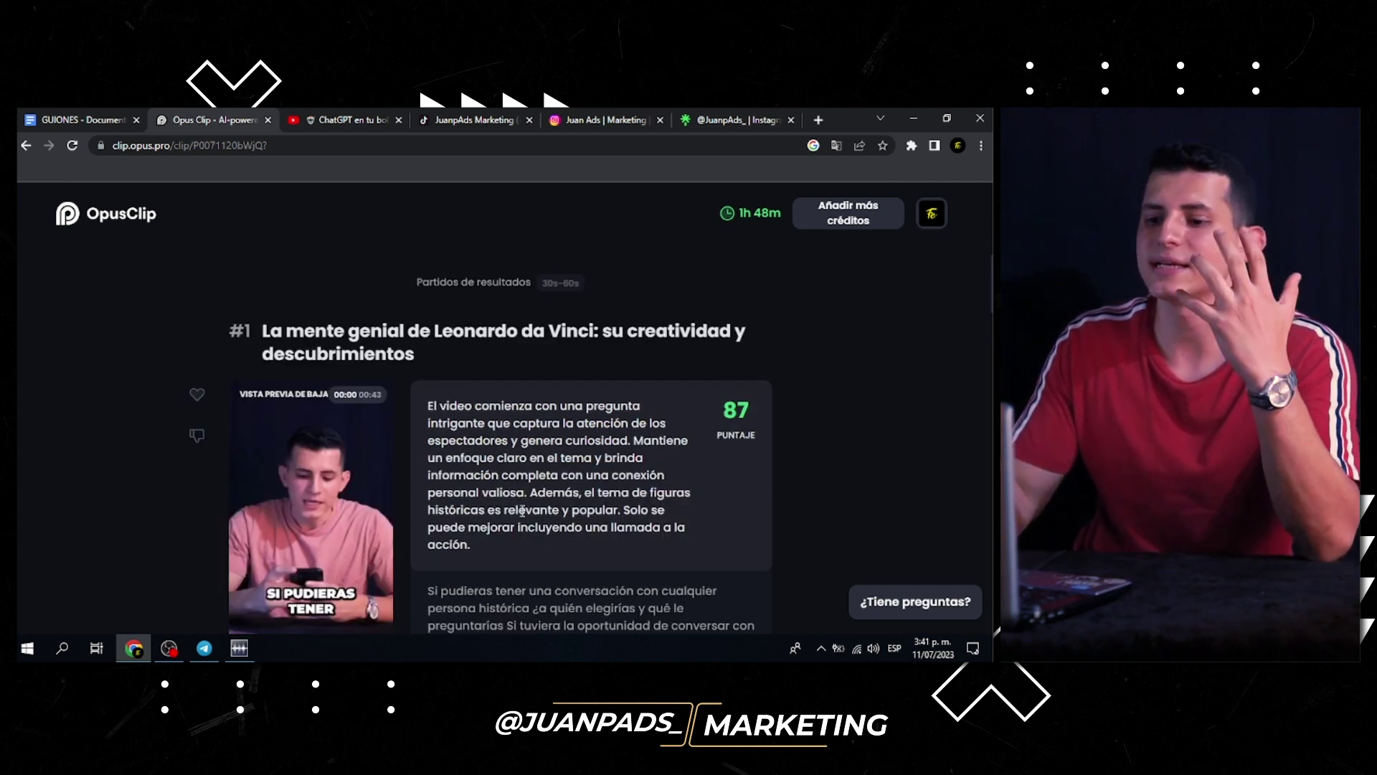
pyautogui.scroll(-2, 376, 504)
pyautogui.scroll(-5, 376, 504)
pyautogui.scroll(-2, 376, 504)
pyautogui.scroll(-3, 534, 487)
pyautogui.scroll(1, 534, 487)
pyautogui.scroll(2, 443, 366)
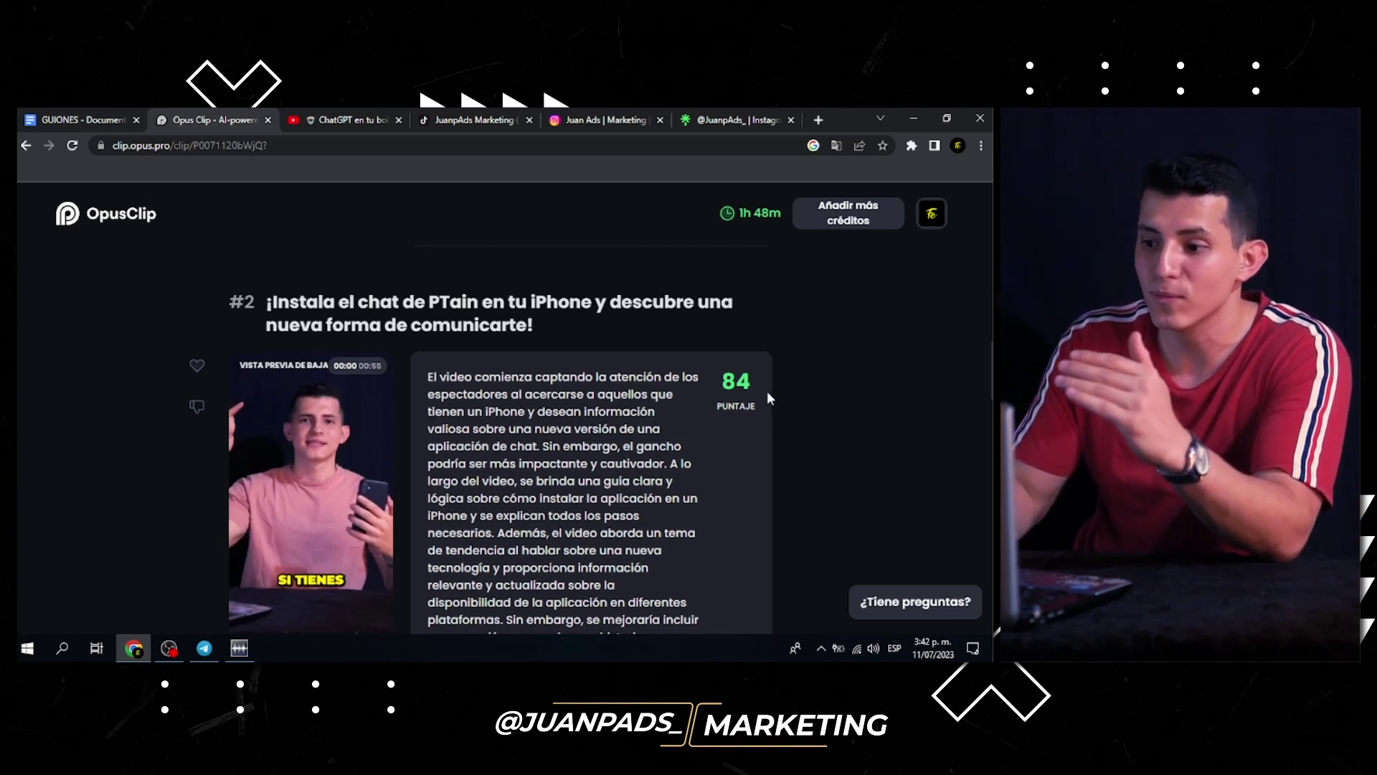
pyautogui.moveTo(735, 387)
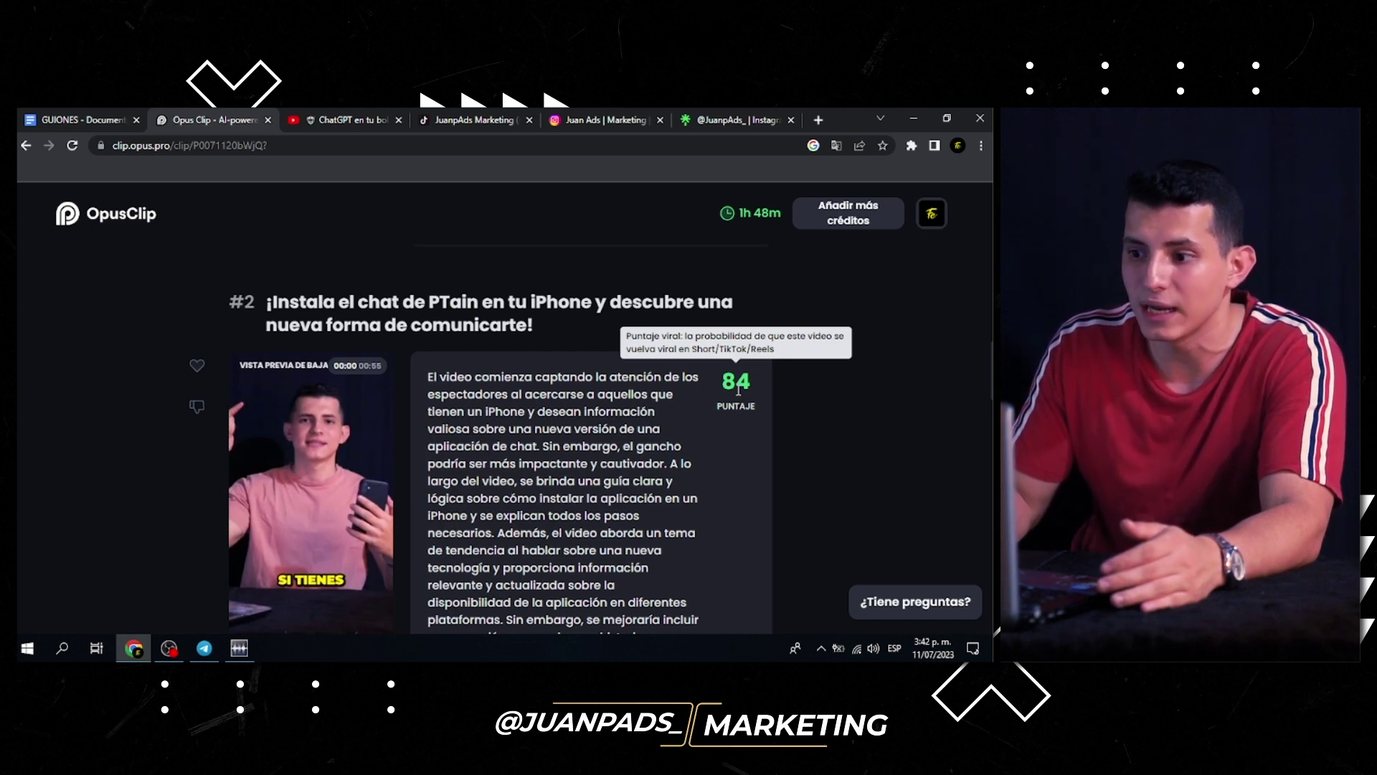
pyautogui.scroll(-10, 525, 374)
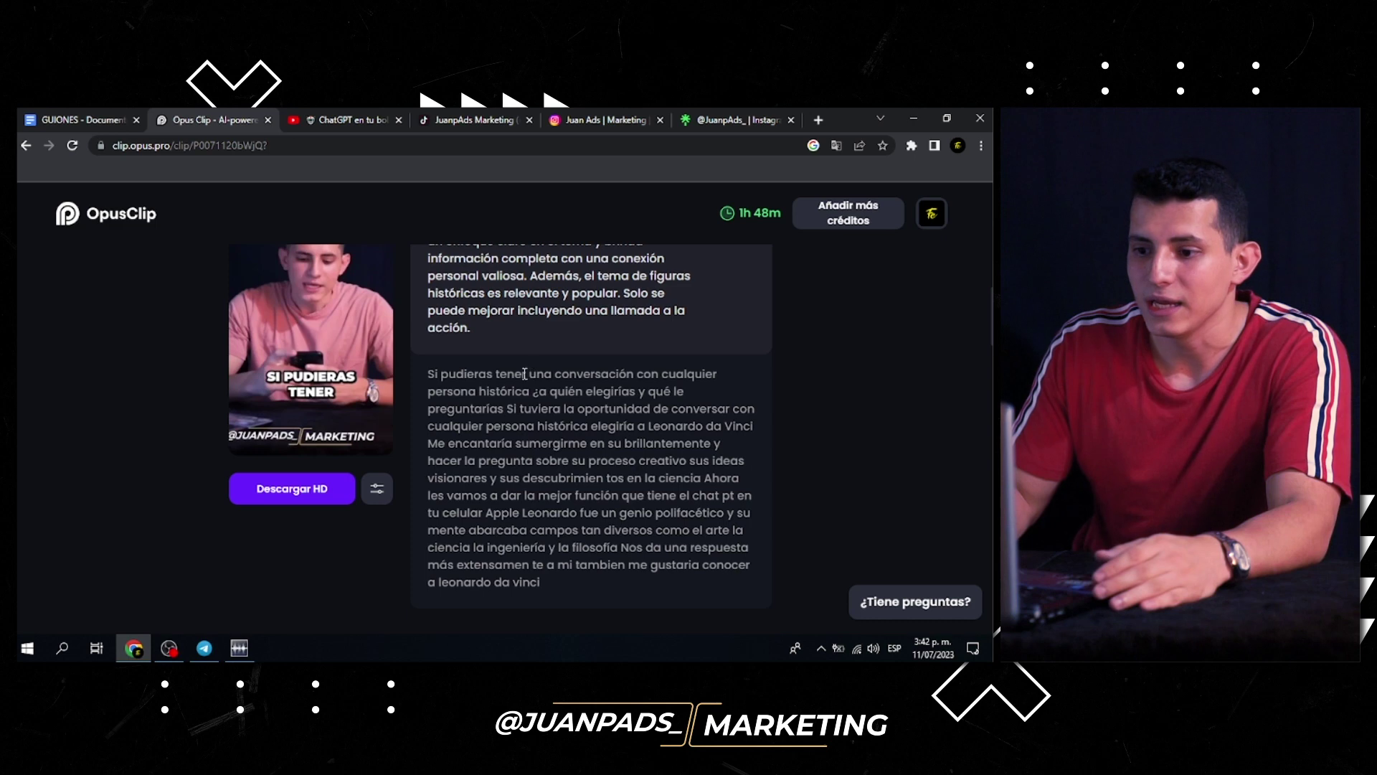
pyautogui.moveTo(433, 372); pyautogui.dragTo(545, 584)
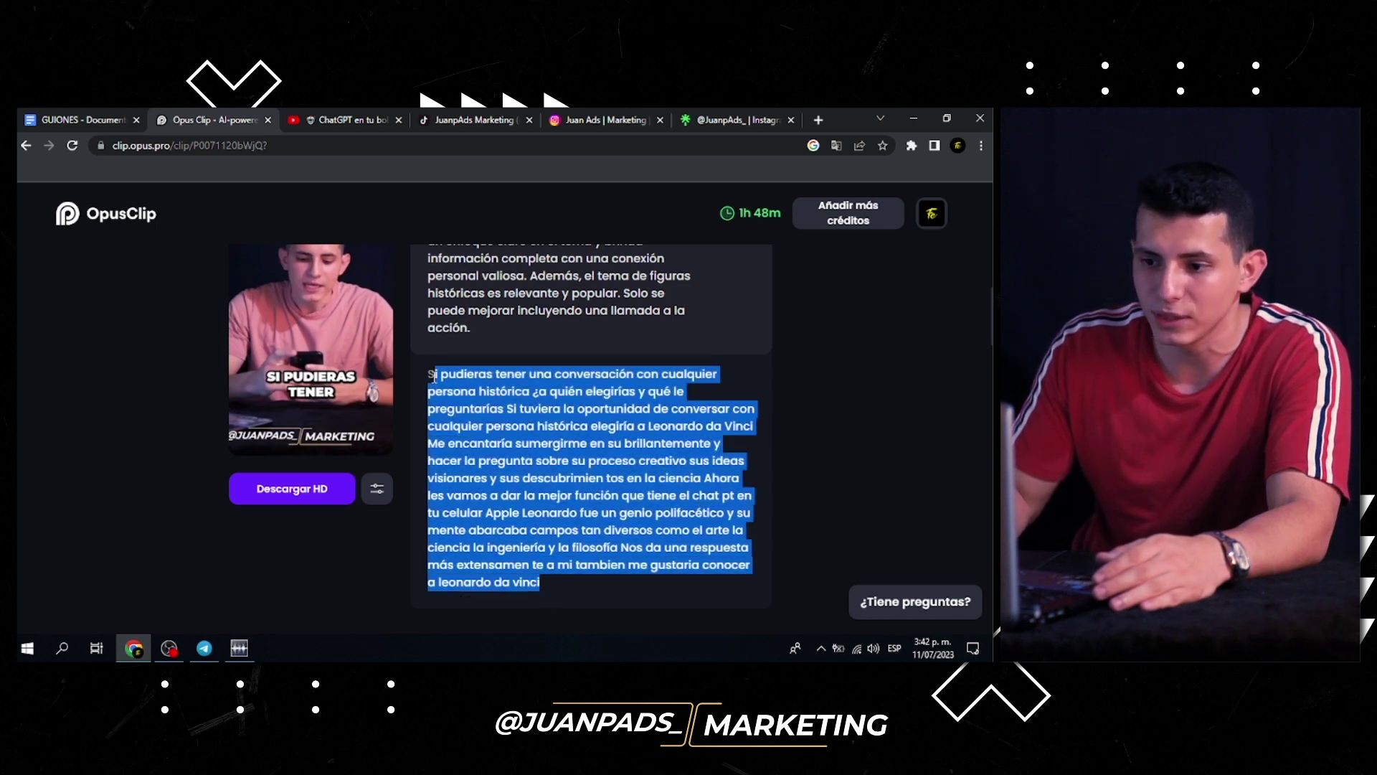
pyautogui.moveTo(428, 374); pyautogui.dragTo(541, 583)
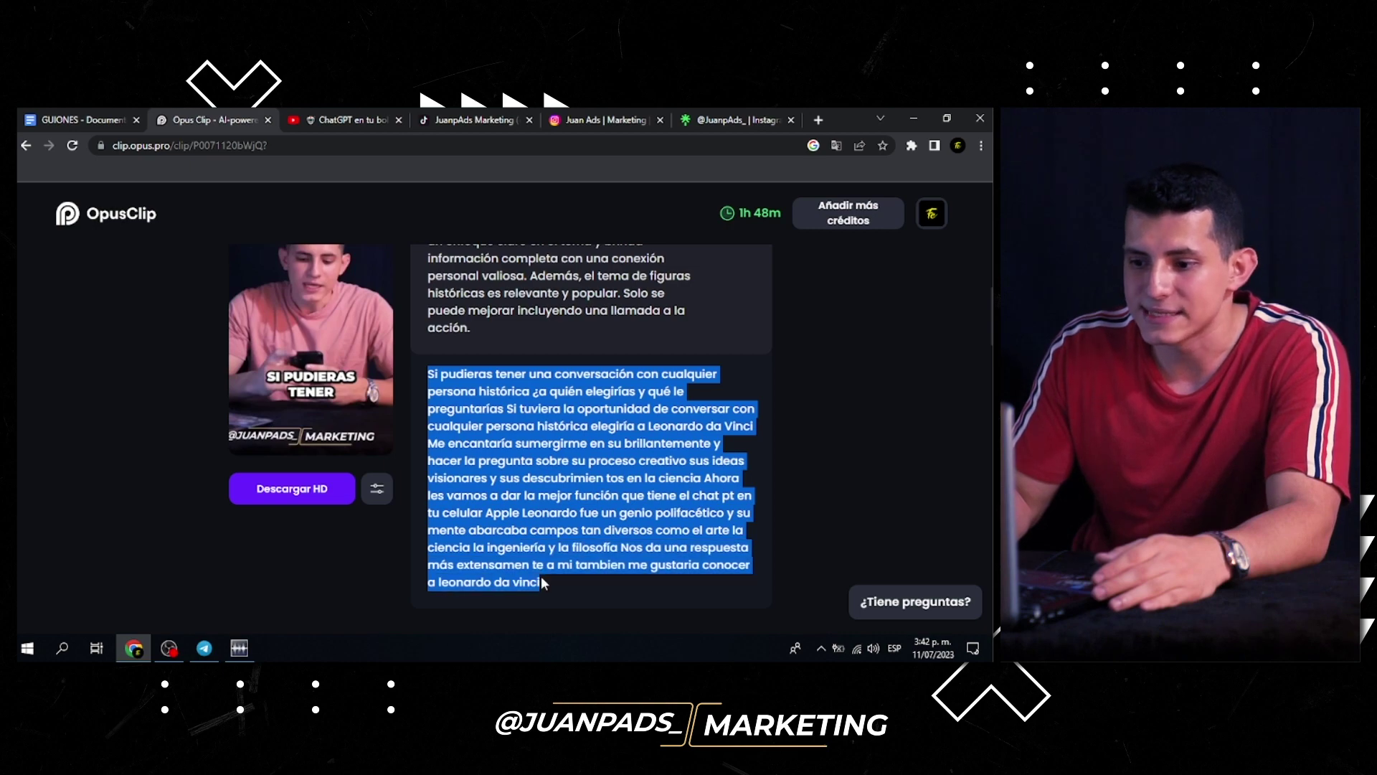
pyautogui.click(431, 372)
pyautogui.scroll(-4, 431, 402)
pyautogui.scroll(-3, 503, 430)
pyautogui.scroll(3, 533, 450)
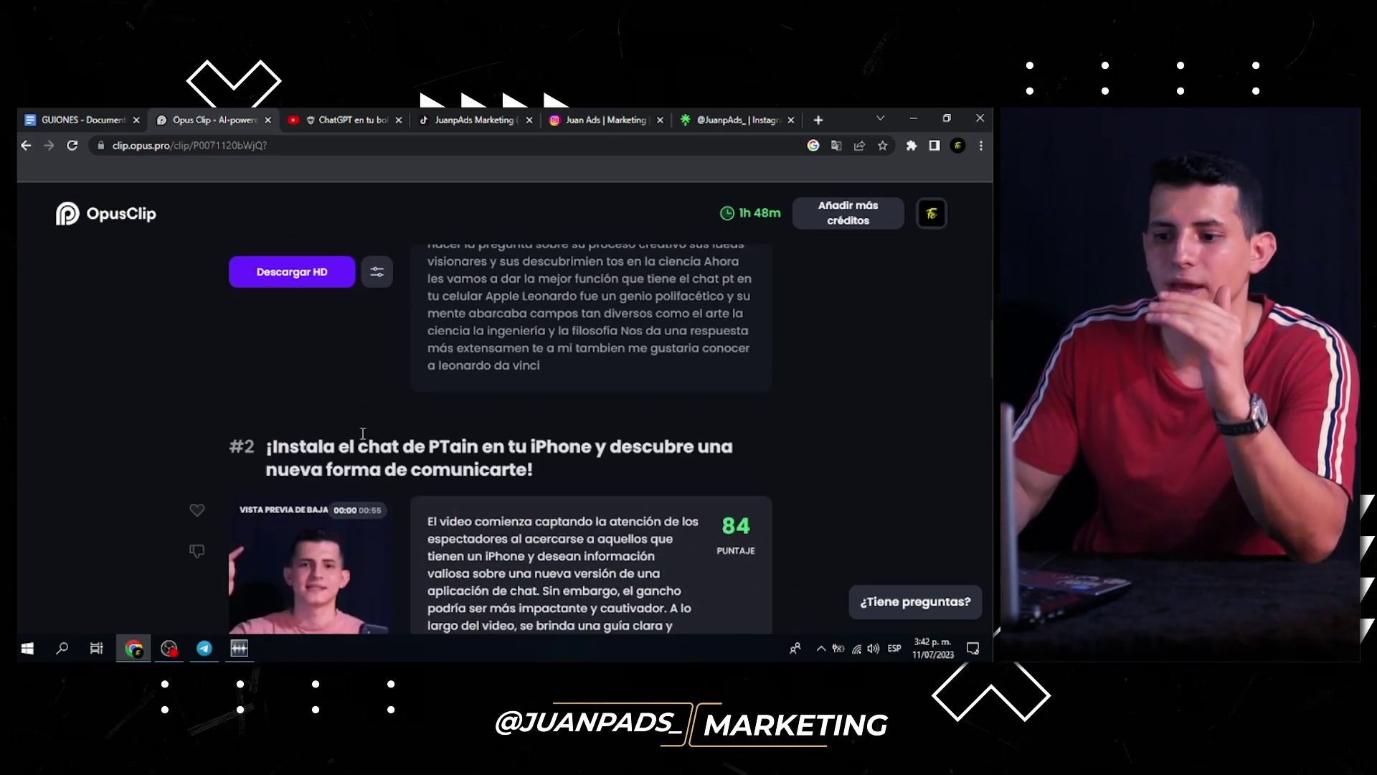
pyautogui.scroll(-2, 534, 473)
pyautogui.scroll(-5, 534, 474)
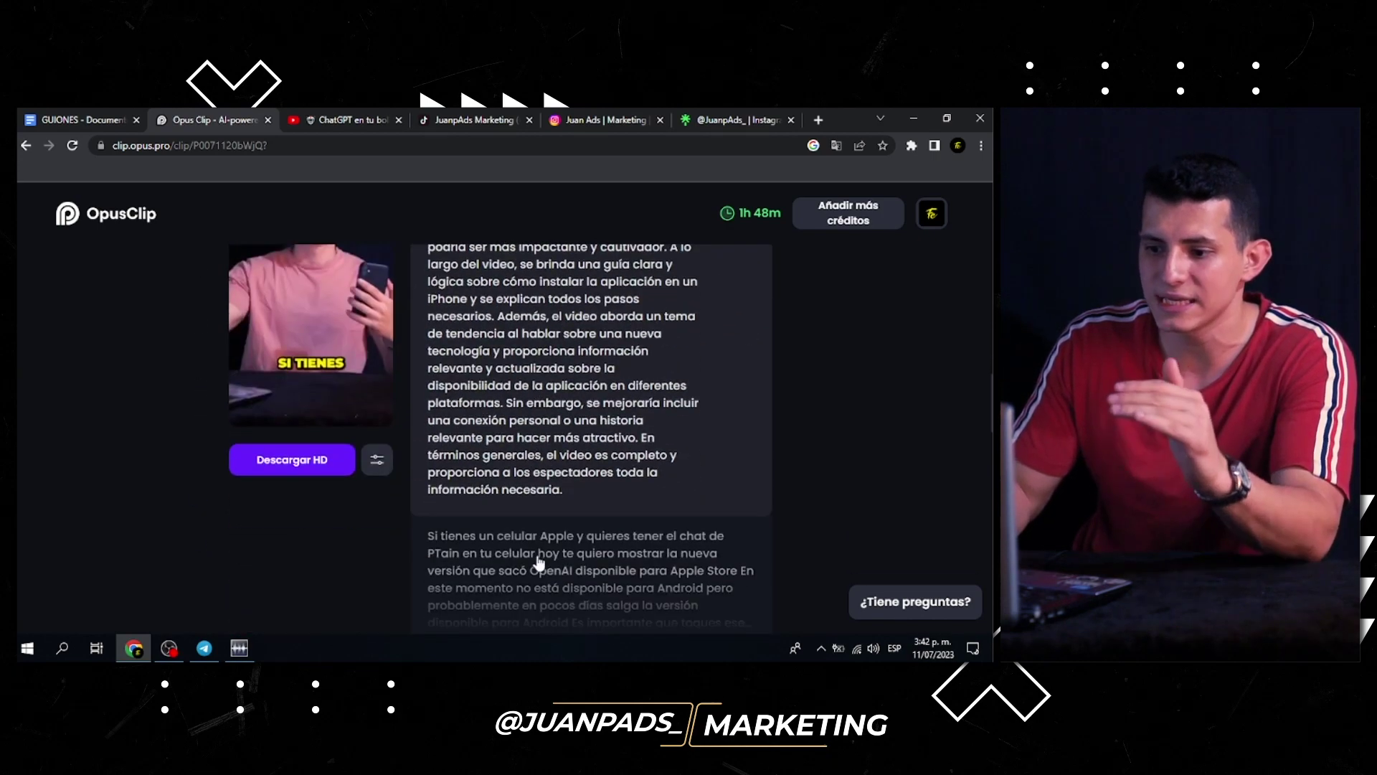
pyautogui.scroll(1, 457, 462)
pyautogui.scroll(5, 456, 461)
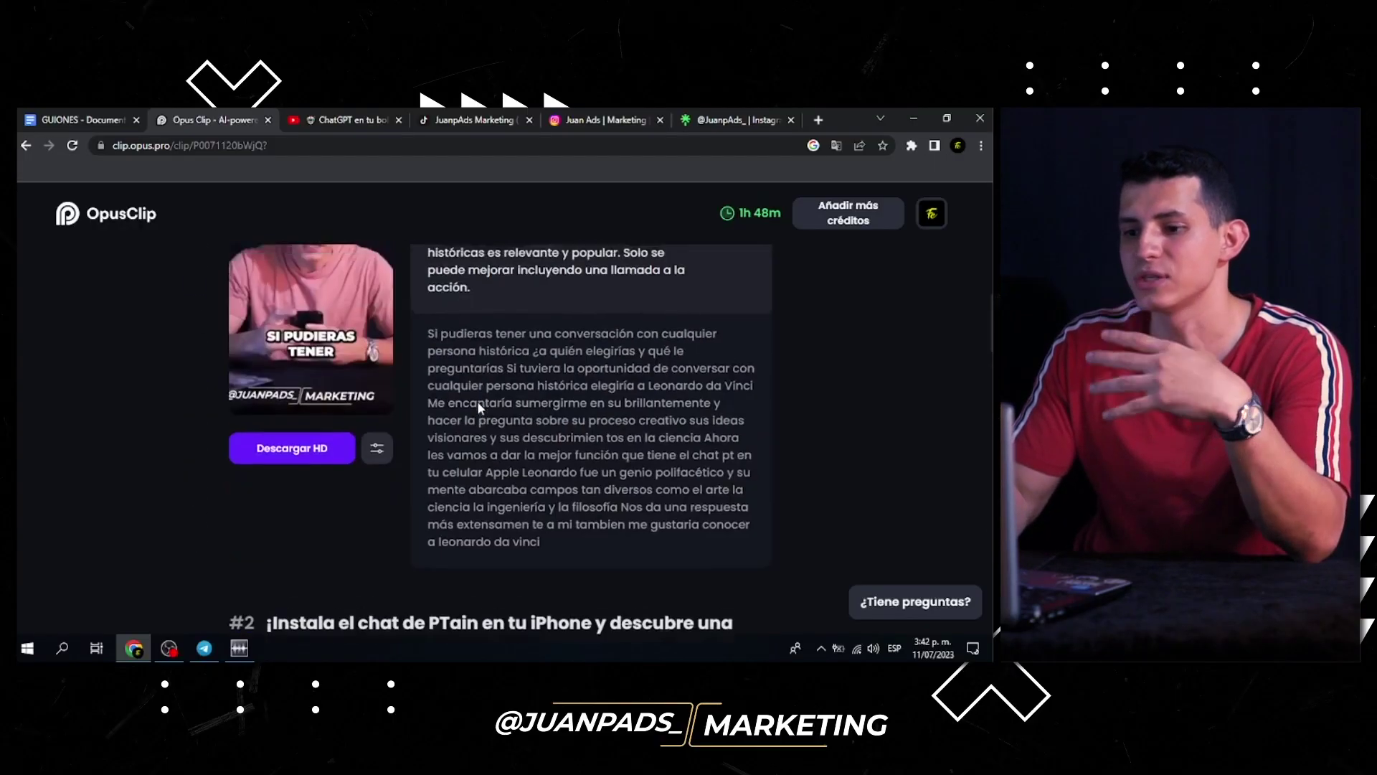
pyautogui.scroll(5, 480, 408)
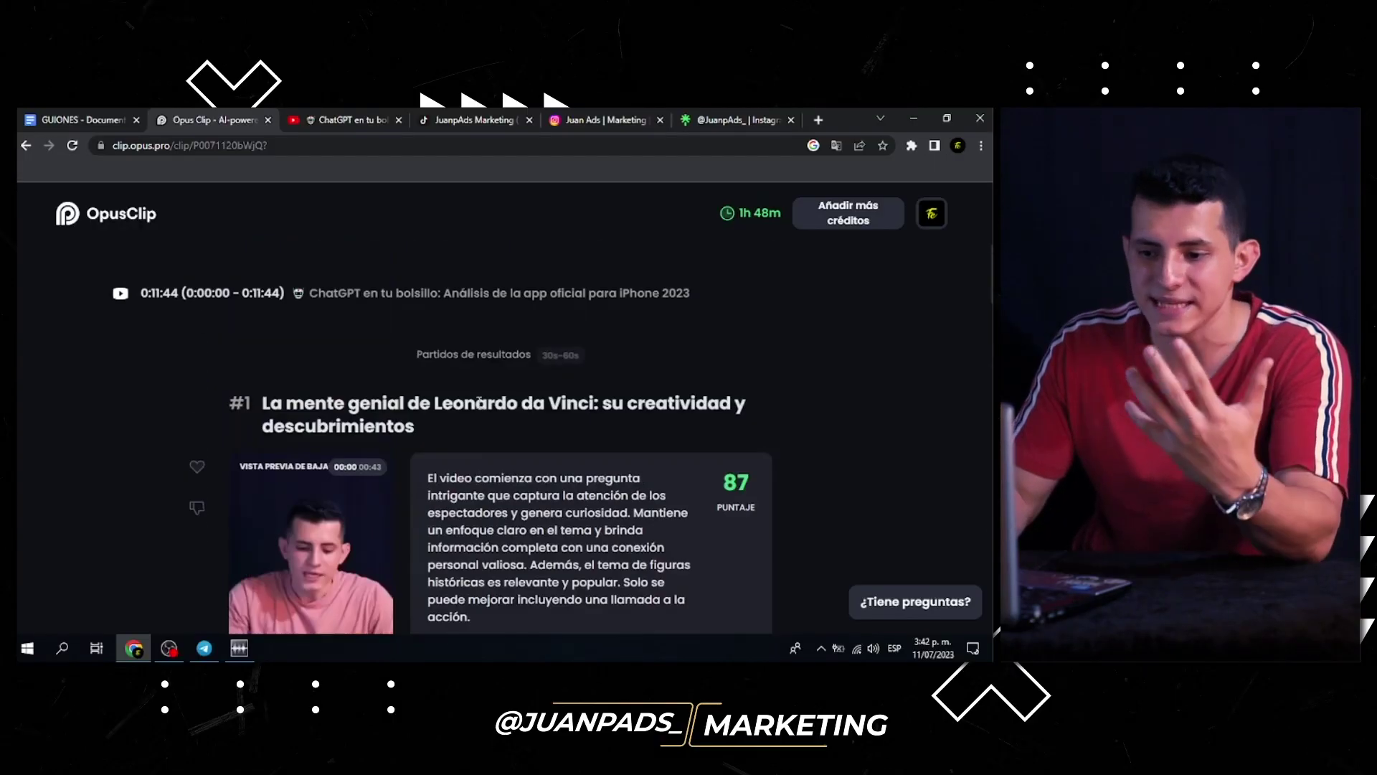
pyautogui.scroll(-3, 347, 429)
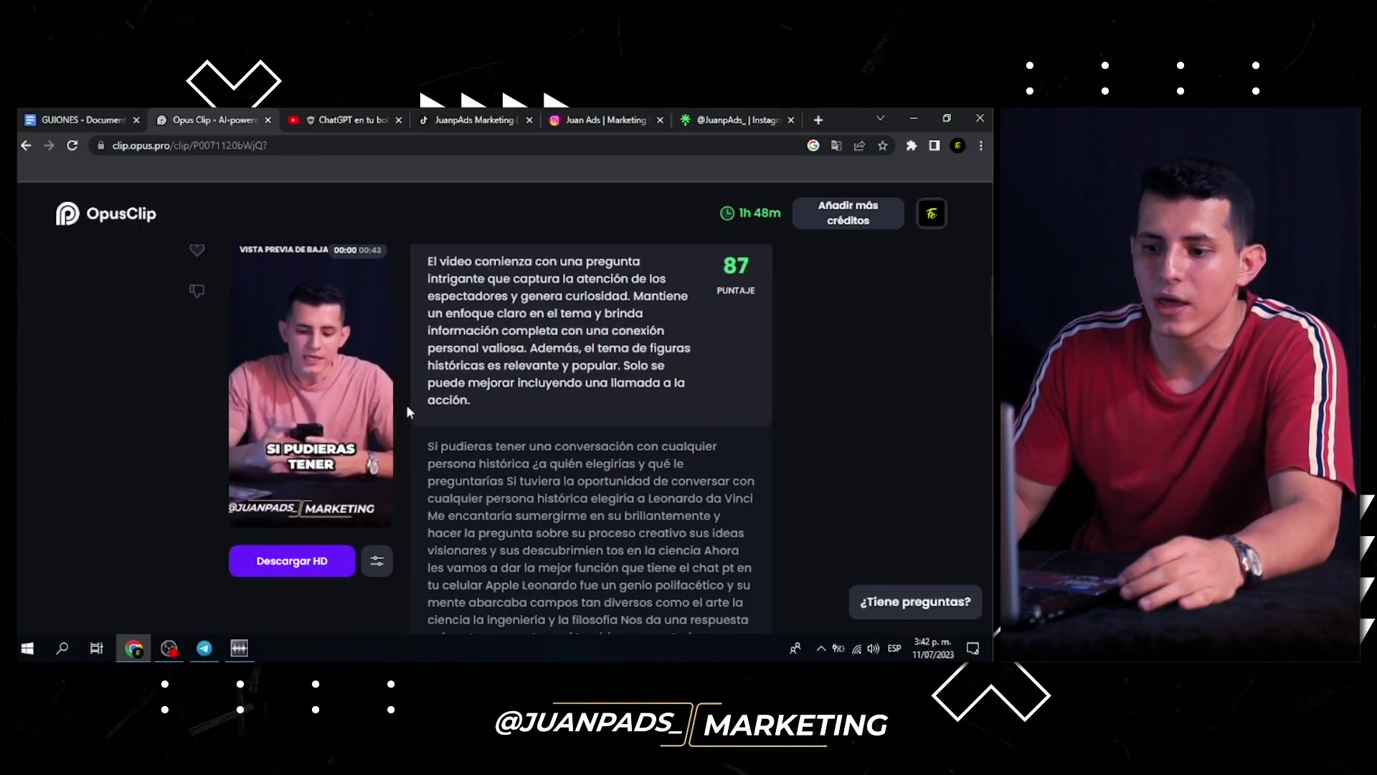
pyautogui.scroll(1, 363, 438)
pyautogui.scroll(-2, 371, 501)
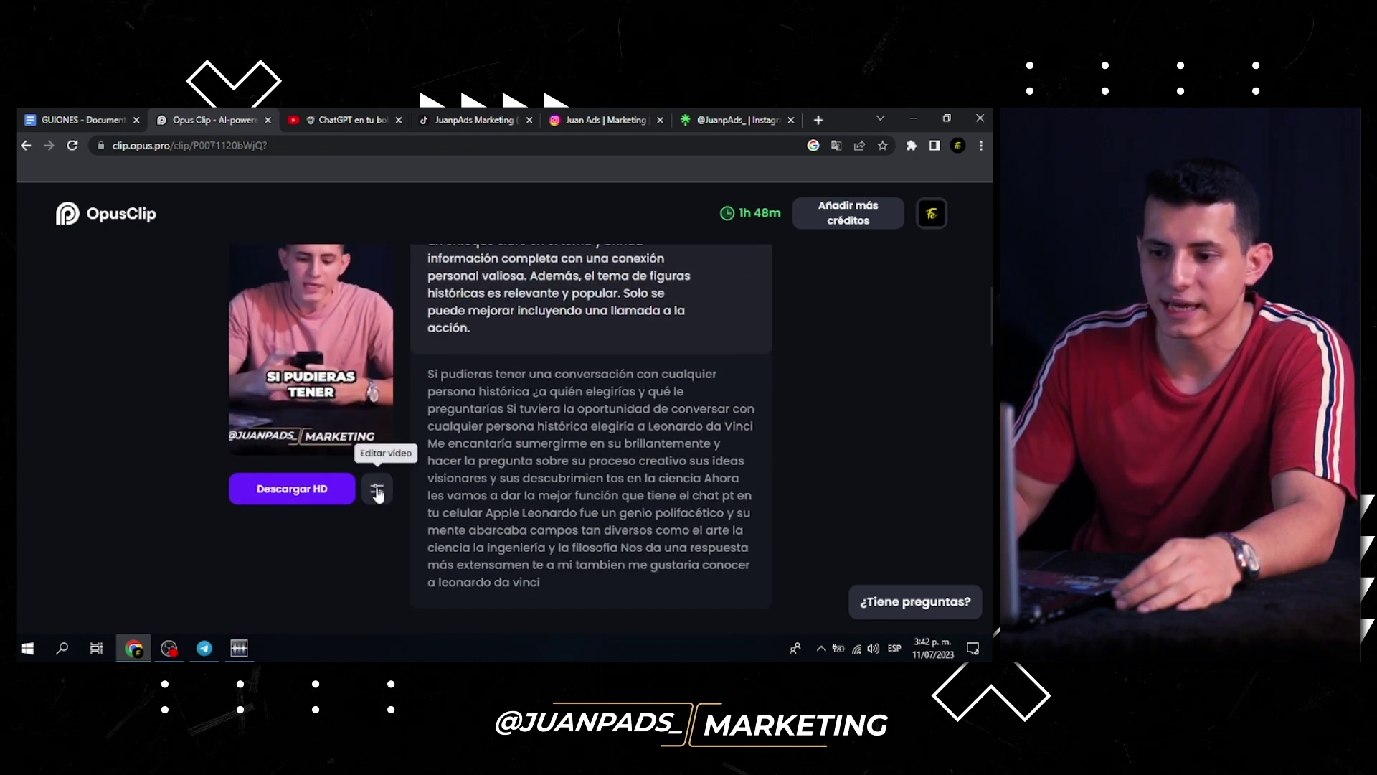
pyautogui.click(378, 492)
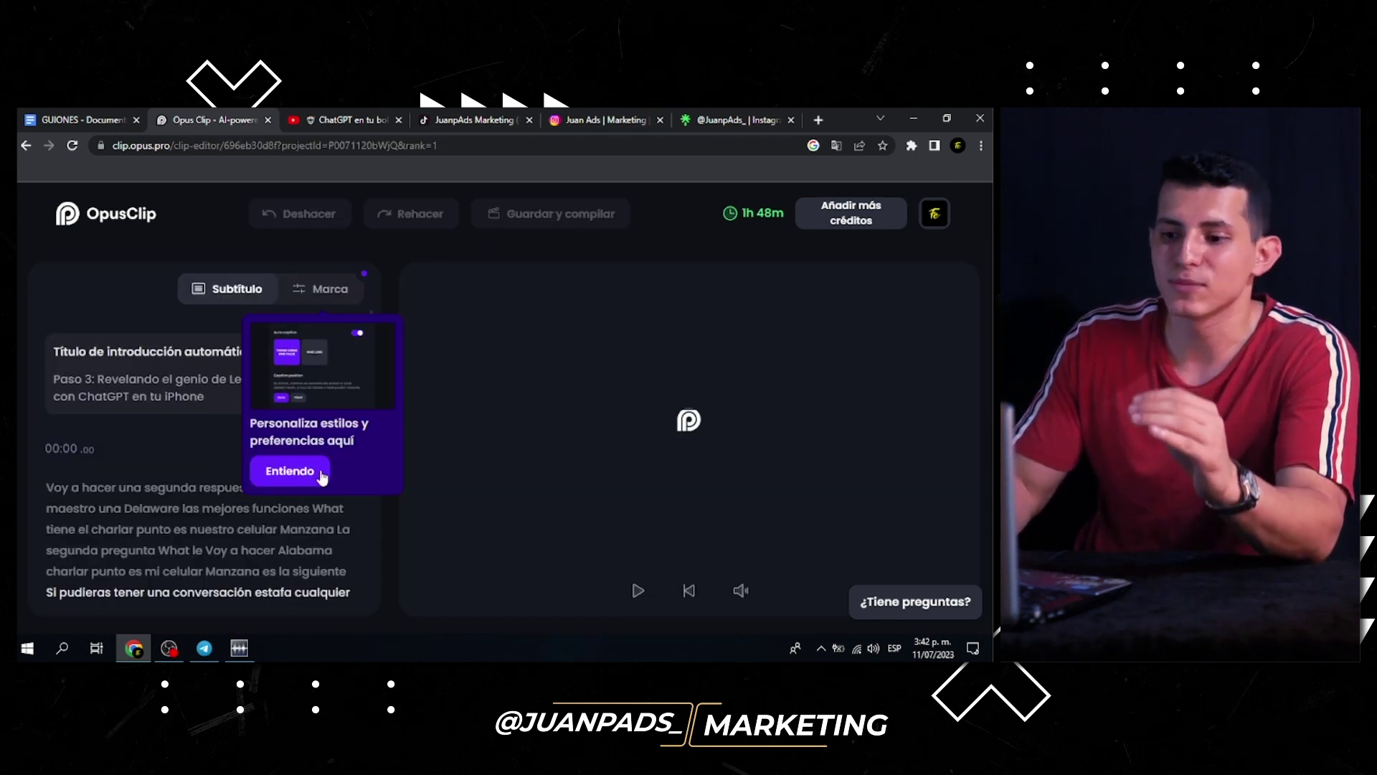
# Dismiss the style tip and toggle the automatic intro title on, then back off
pyautogui.click(294, 473)
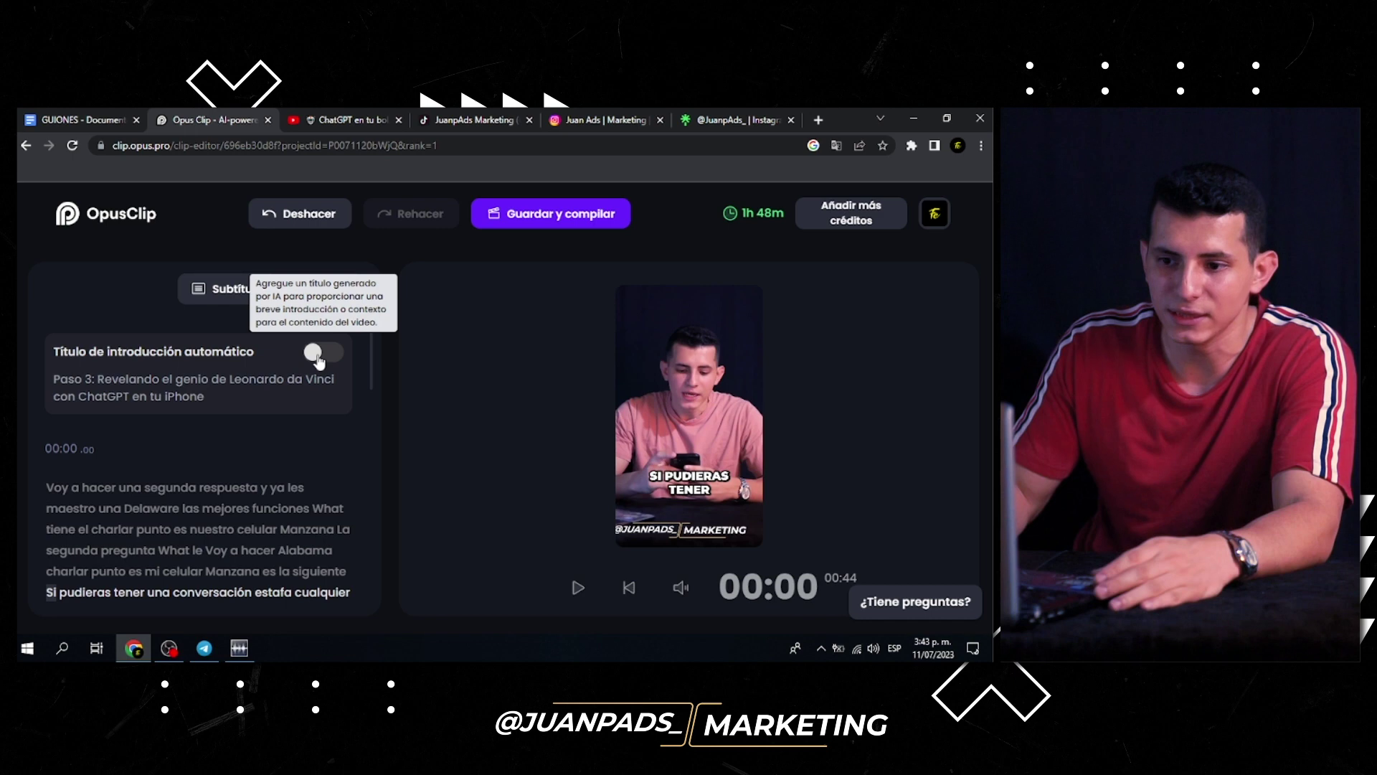
pyautogui.click(322, 353)
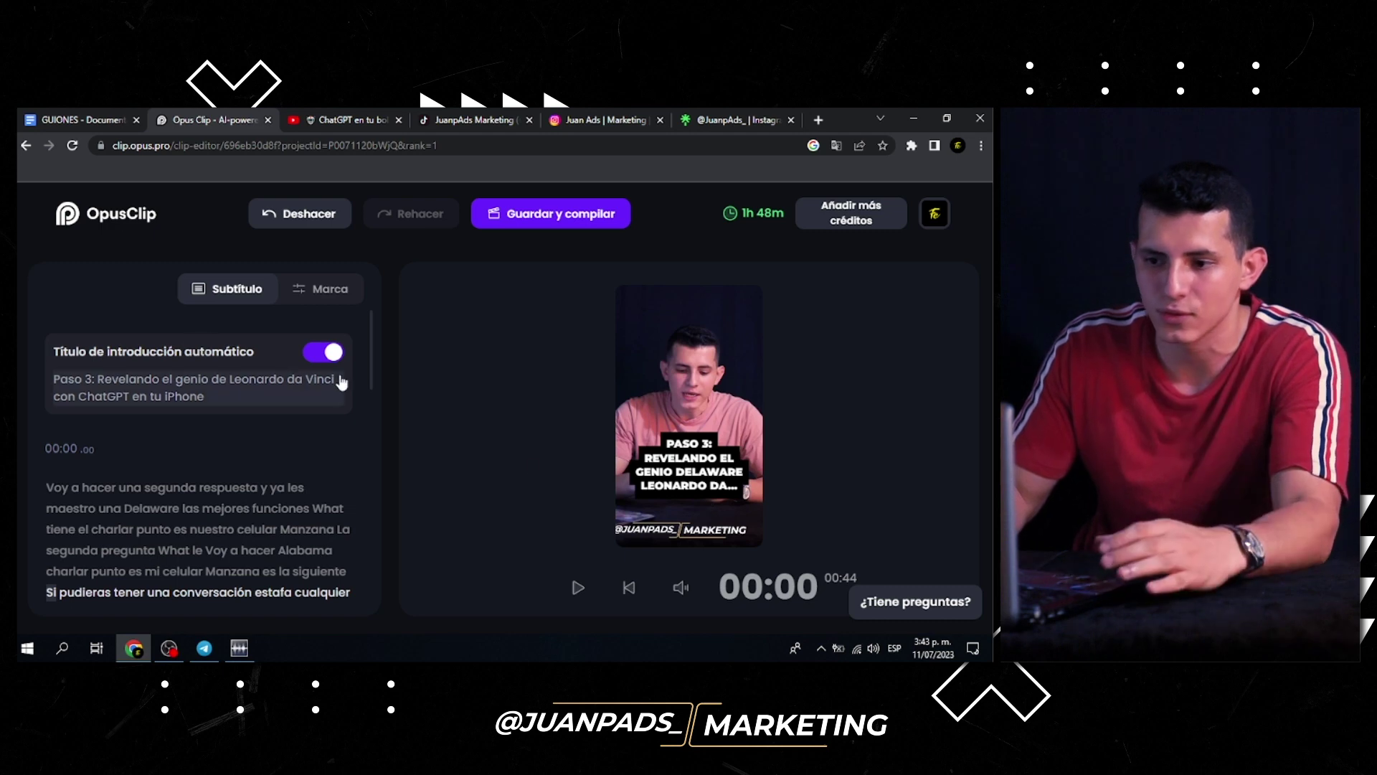
pyautogui.click(319, 355)
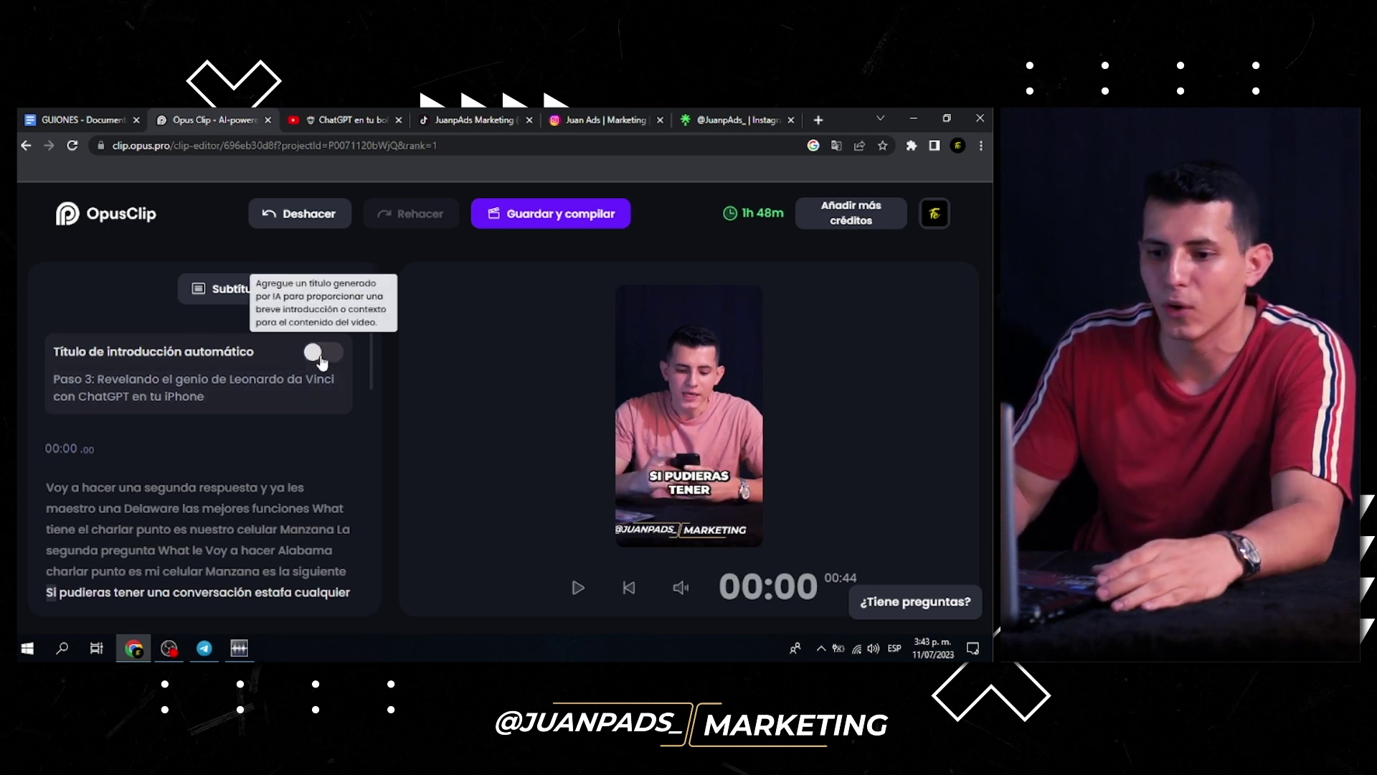
# Scroll the transcript and select the word 'conversación'
pyautogui.scroll(-2, 215, 387)
pyautogui.scroll(-2, 72, 416)
pyautogui.scroll(-2, 86, 420)
pyautogui.scroll(-2, 115, 428)
pyautogui.scroll(-3, 119, 430)
pyautogui.scroll(-3, 137, 439)
pyautogui.scroll(-1, 158, 451)
pyautogui.scroll(-2, 161, 467)
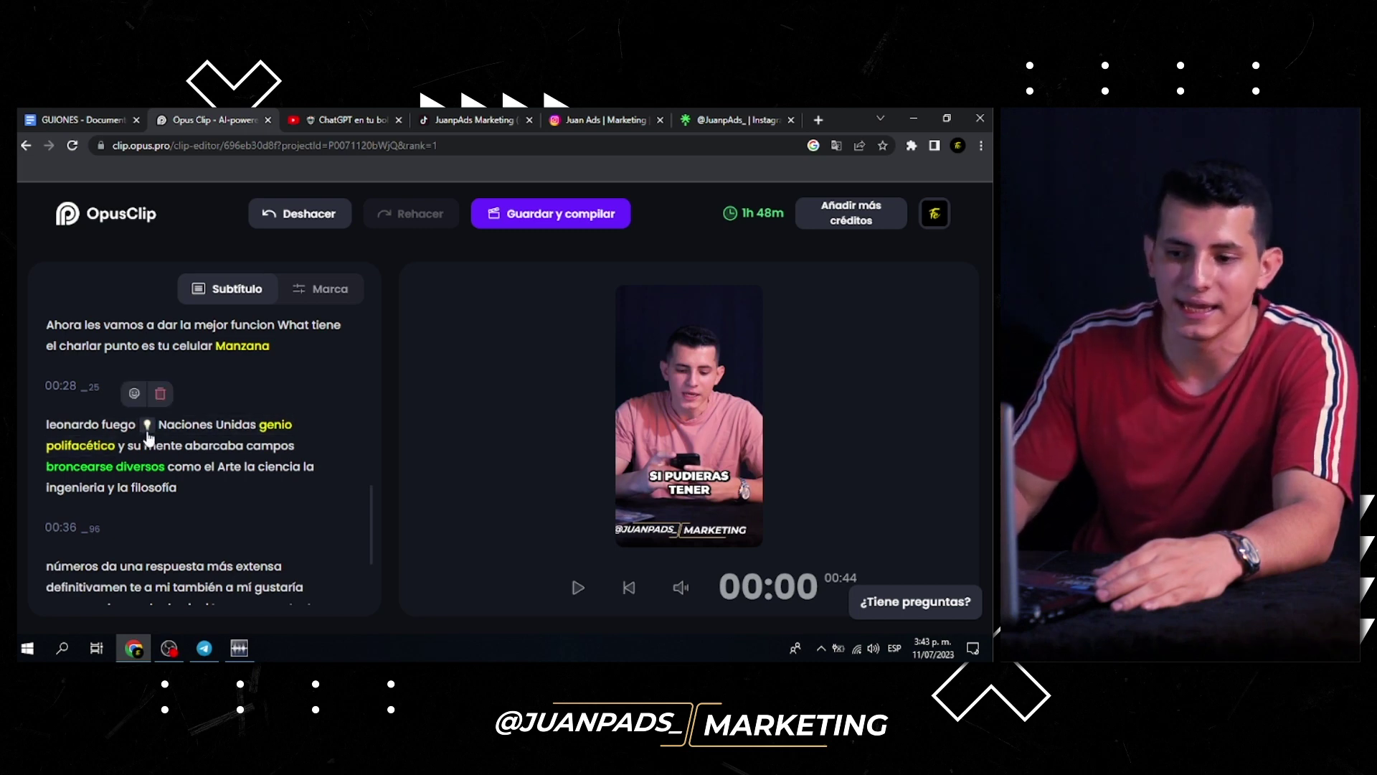
pyautogui.scroll(10, 204, 346)
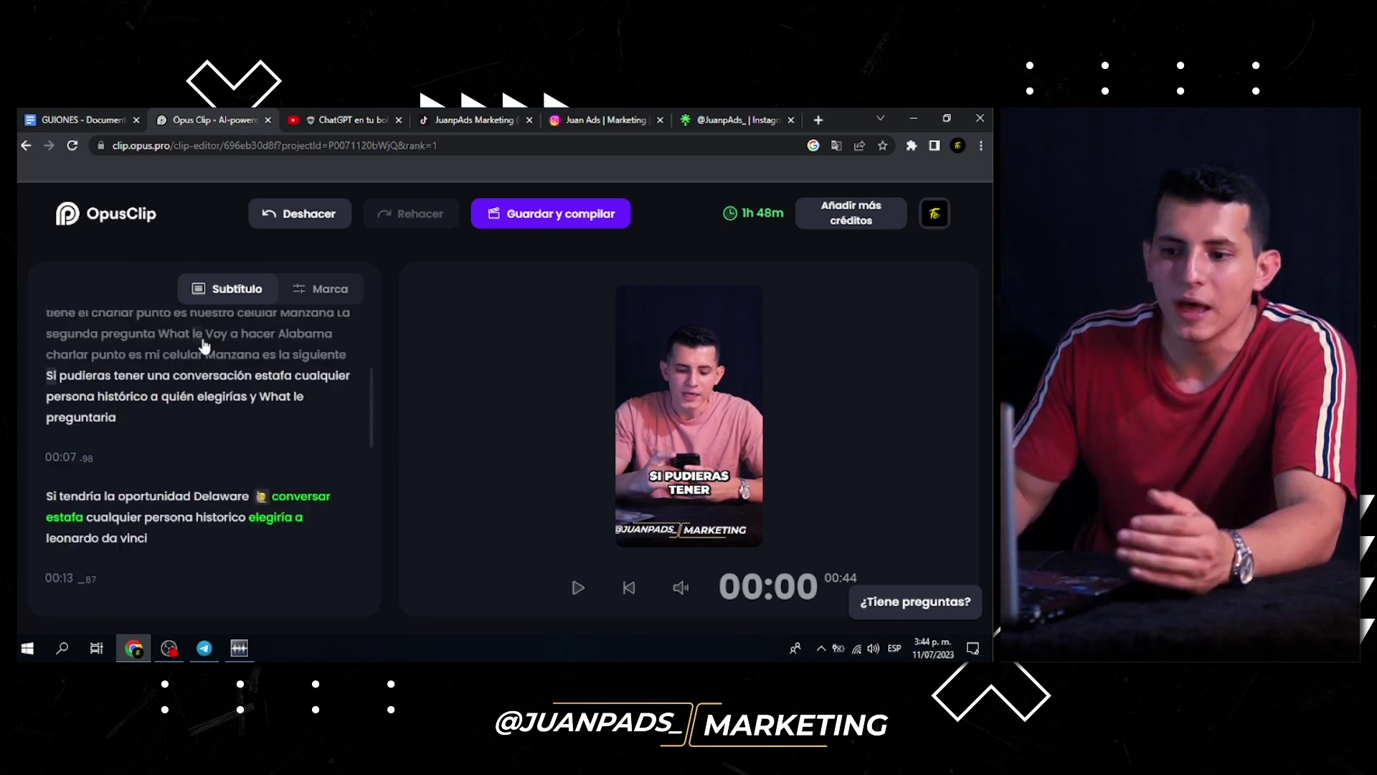
pyautogui.click(223, 381)
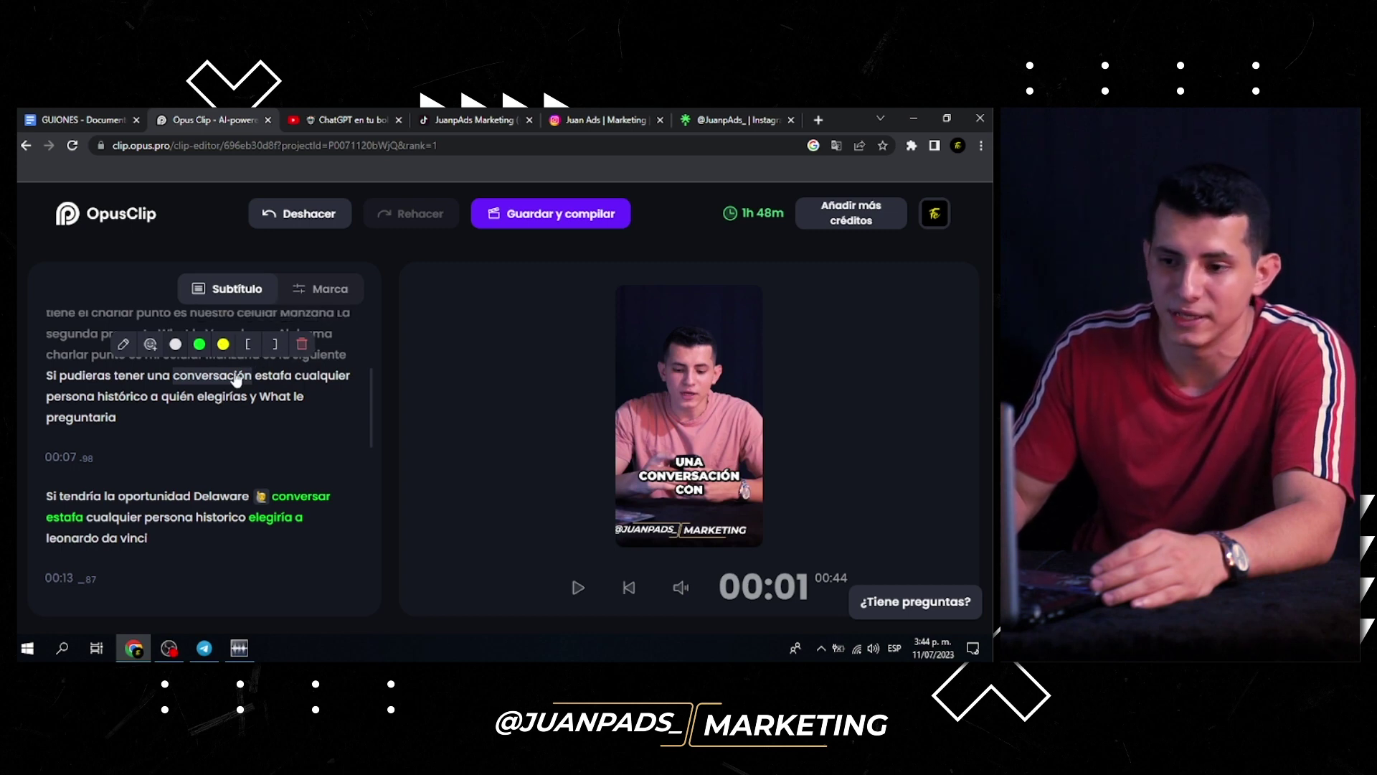
pyautogui.scroll(3, 239, 307)
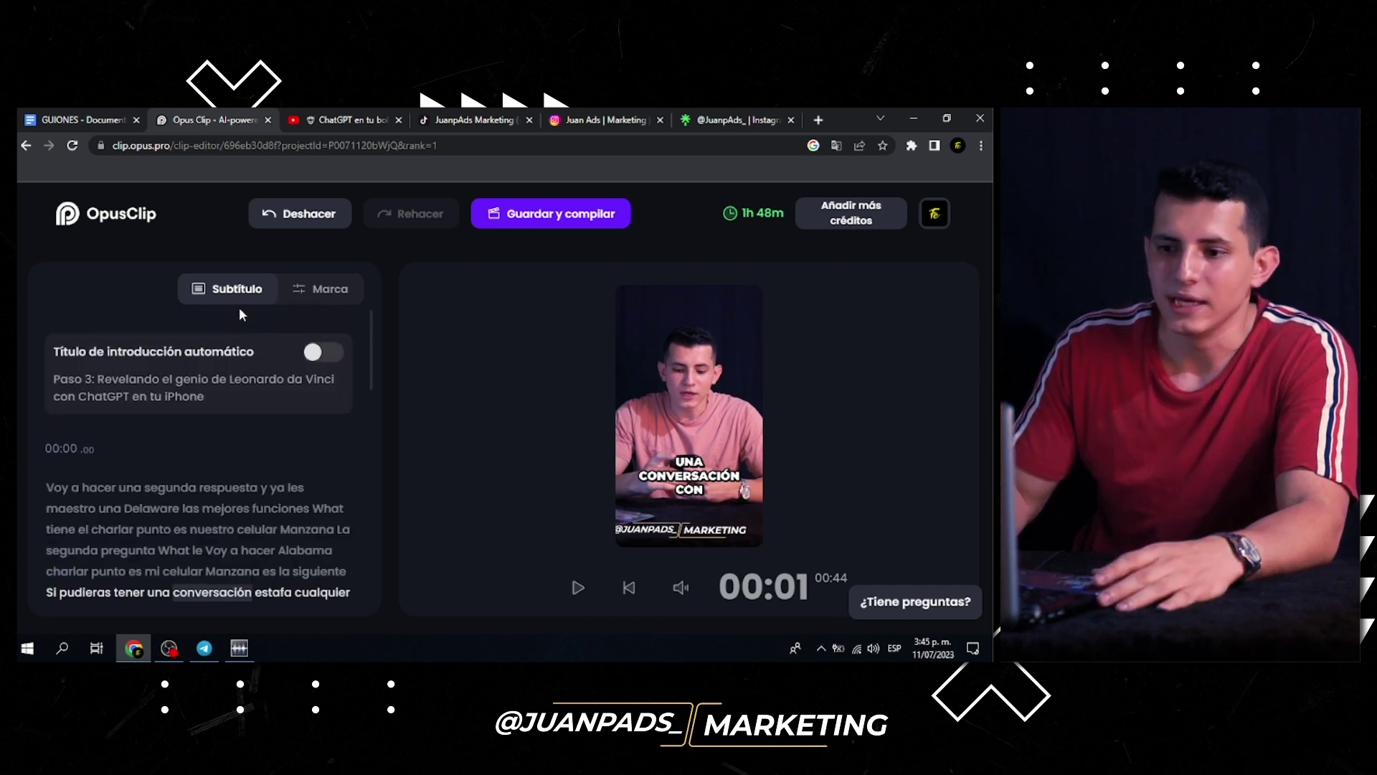
# In the Marca tab, set subtitles to UNA LÍNEA and keep position on Auto after trying Arriba, Medio, Abajo
pyautogui.click(330, 290)
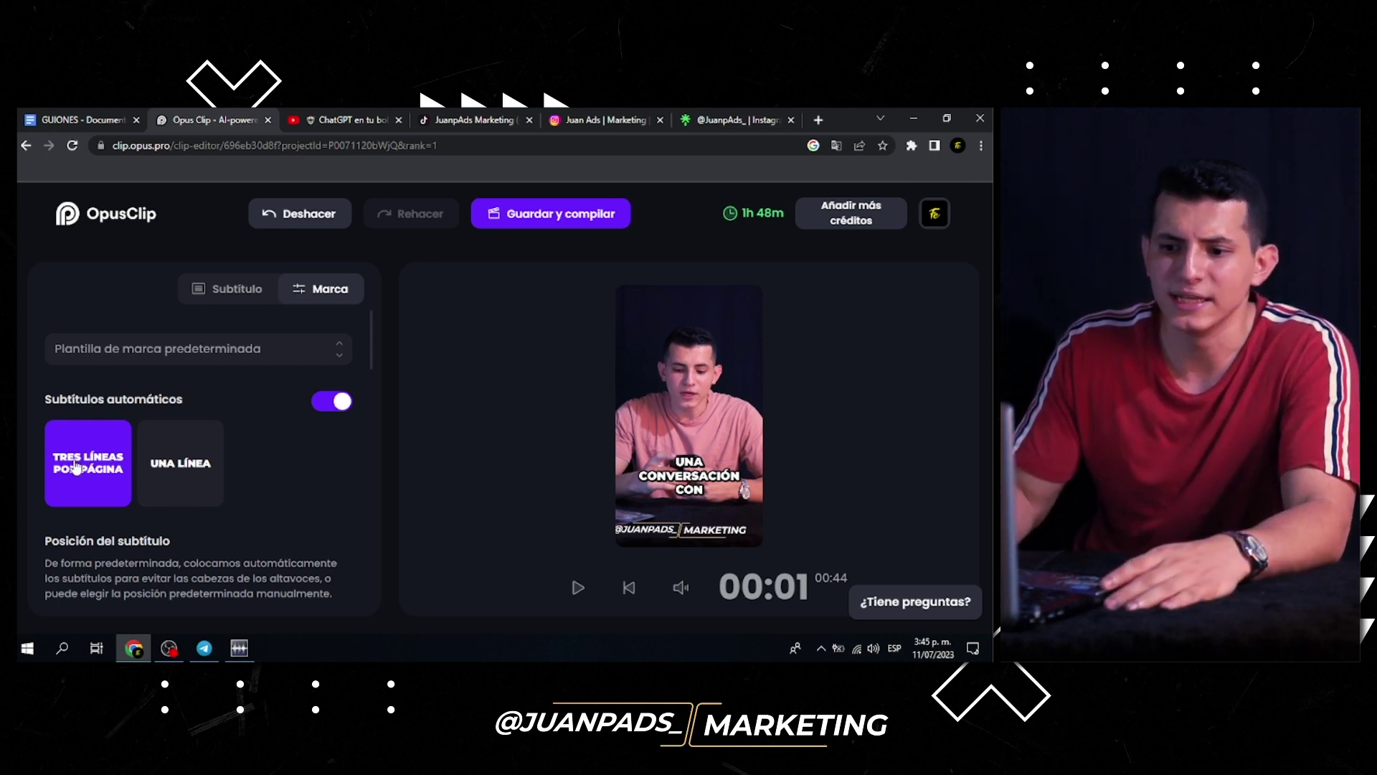
pyautogui.click(170, 476)
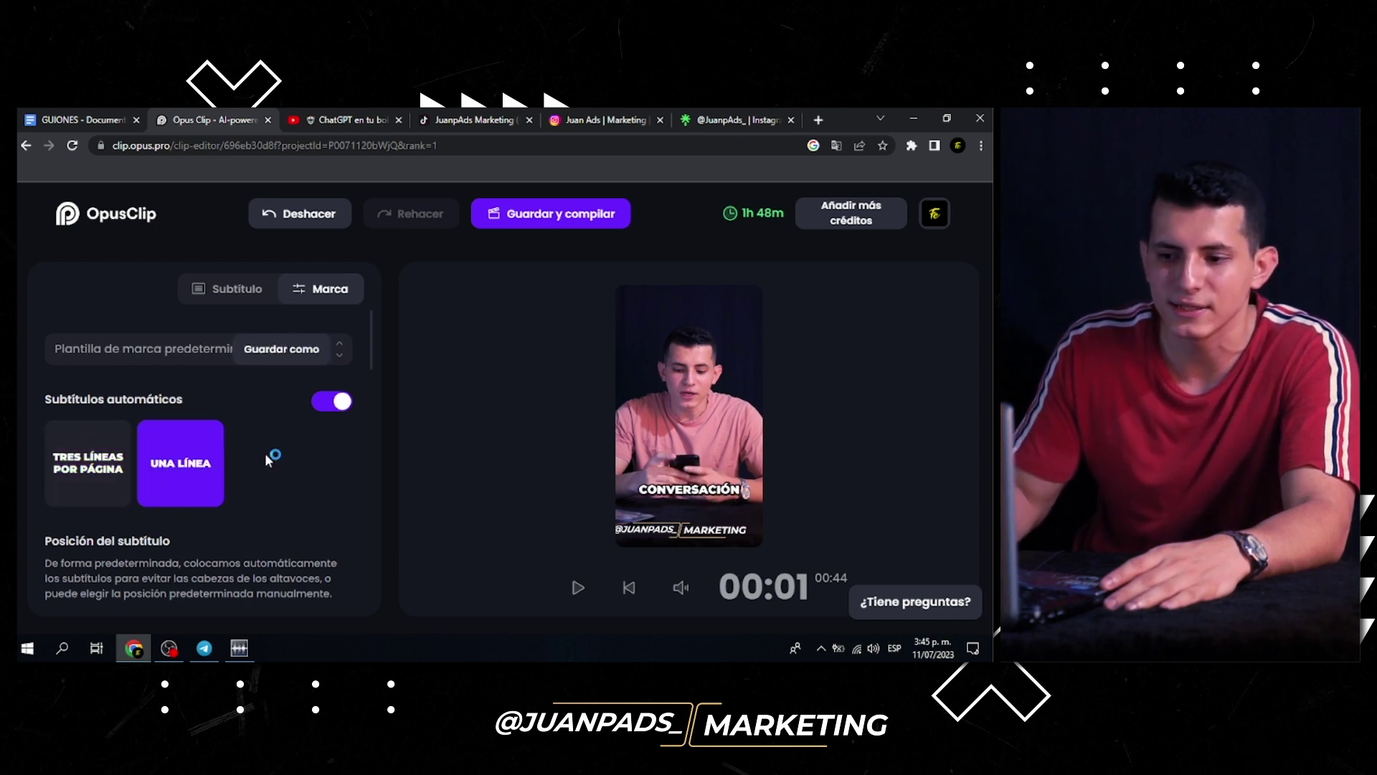
pyautogui.scroll(-2, 265, 454)
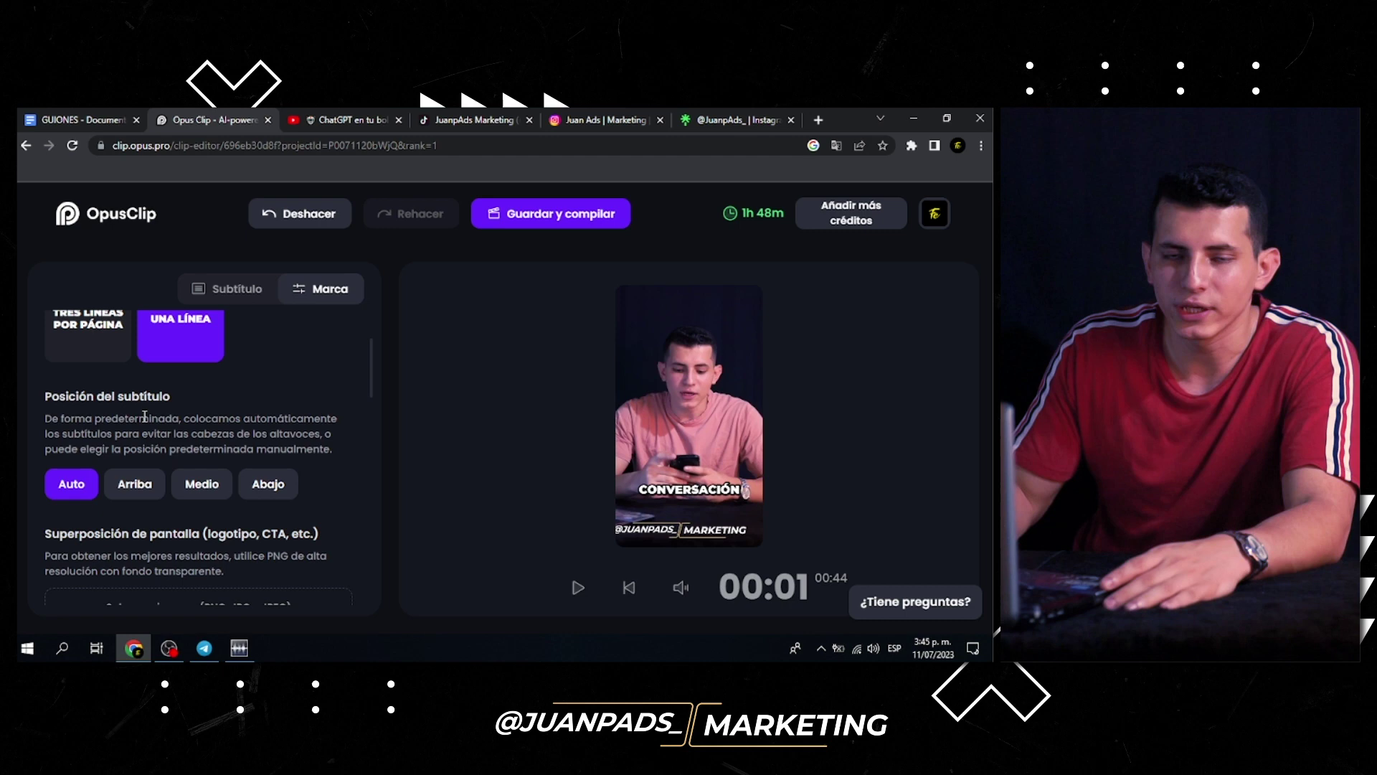
pyautogui.click(146, 492)
pyautogui.click(201, 489)
pyautogui.click(268, 489)
pyautogui.click(91, 495)
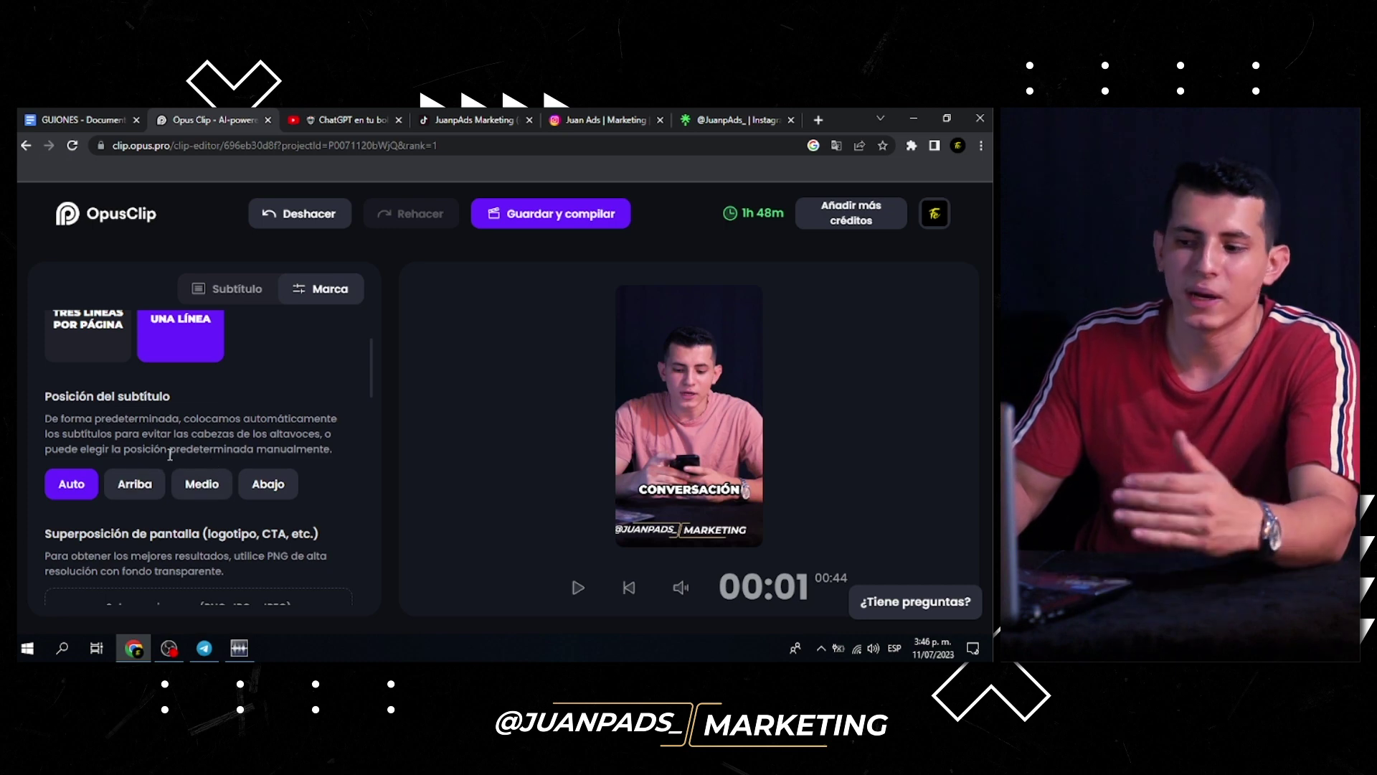
pyautogui.scroll(-3, 172, 480)
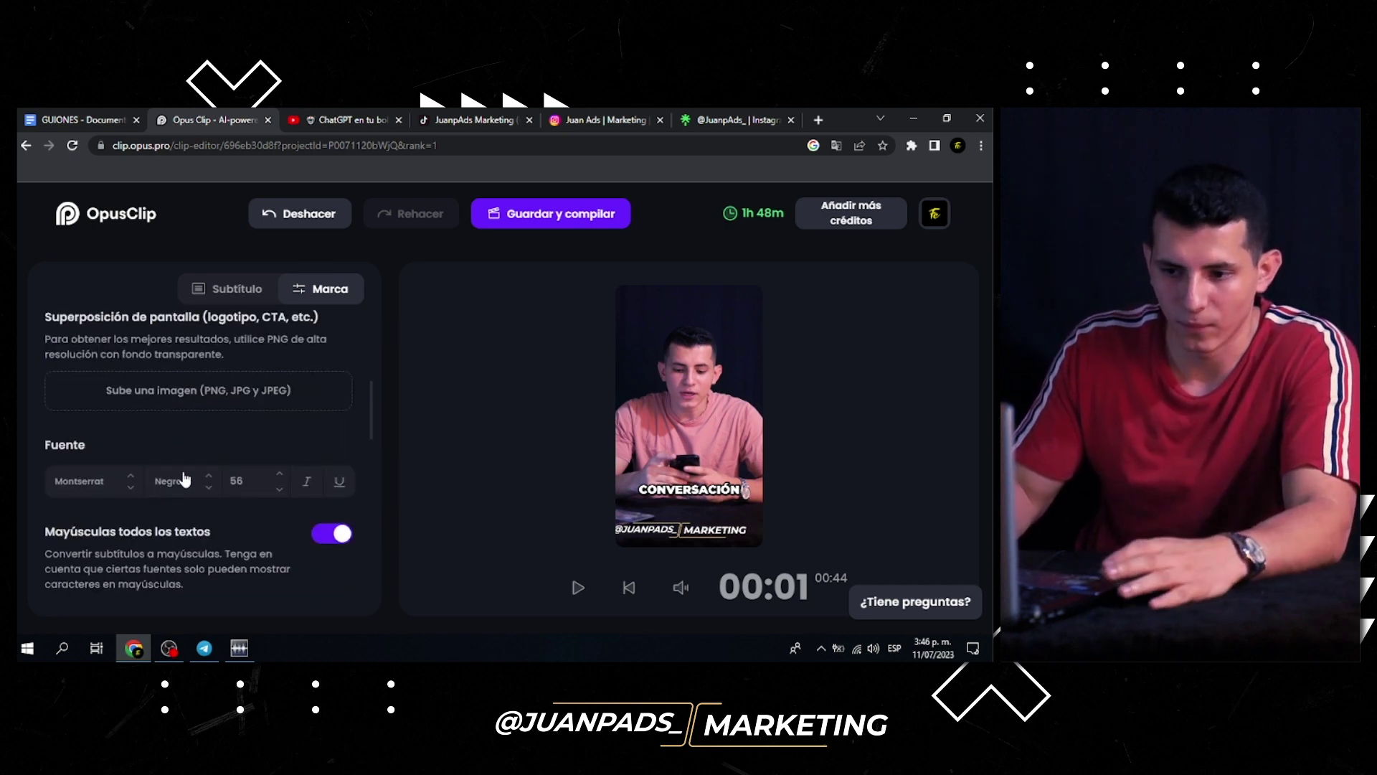
pyautogui.scroll(1, 194, 466)
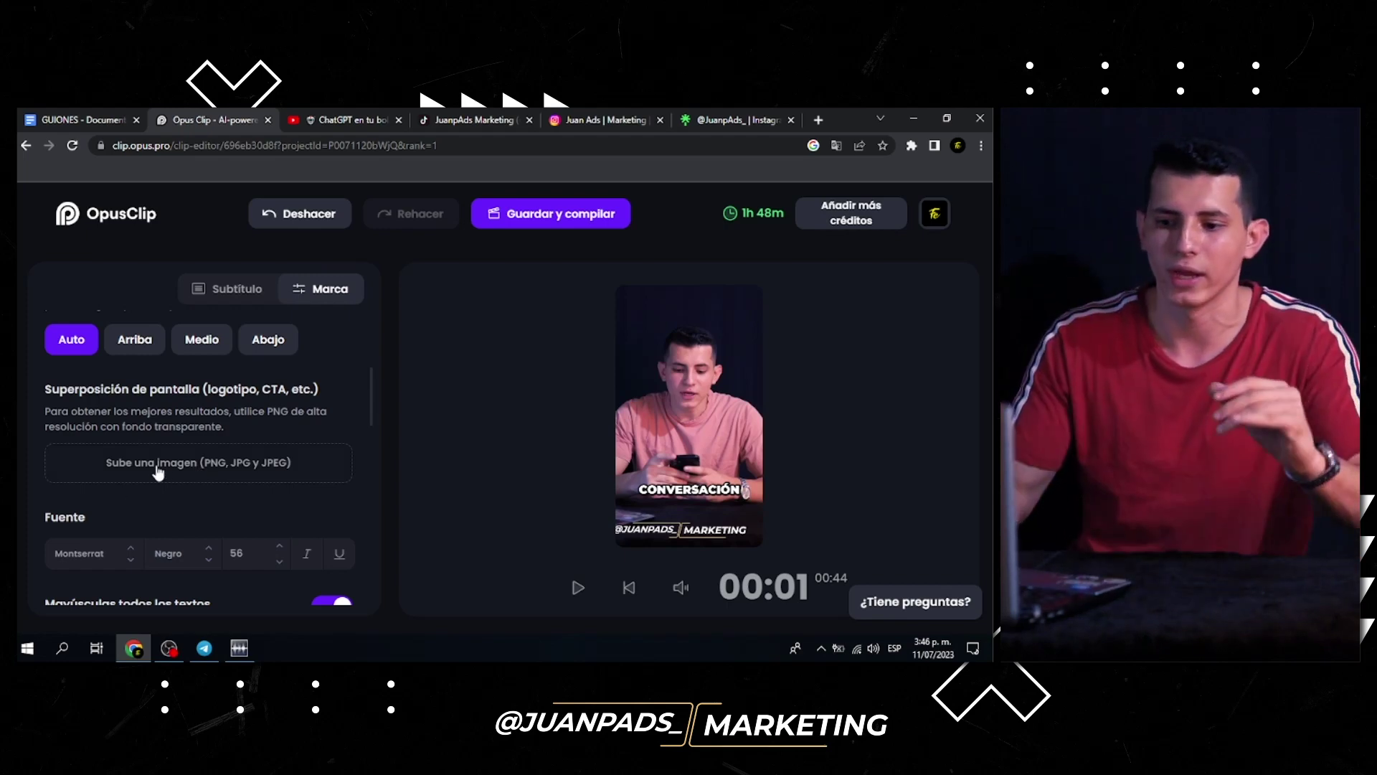
pyautogui.scroll(-2, 144, 399)
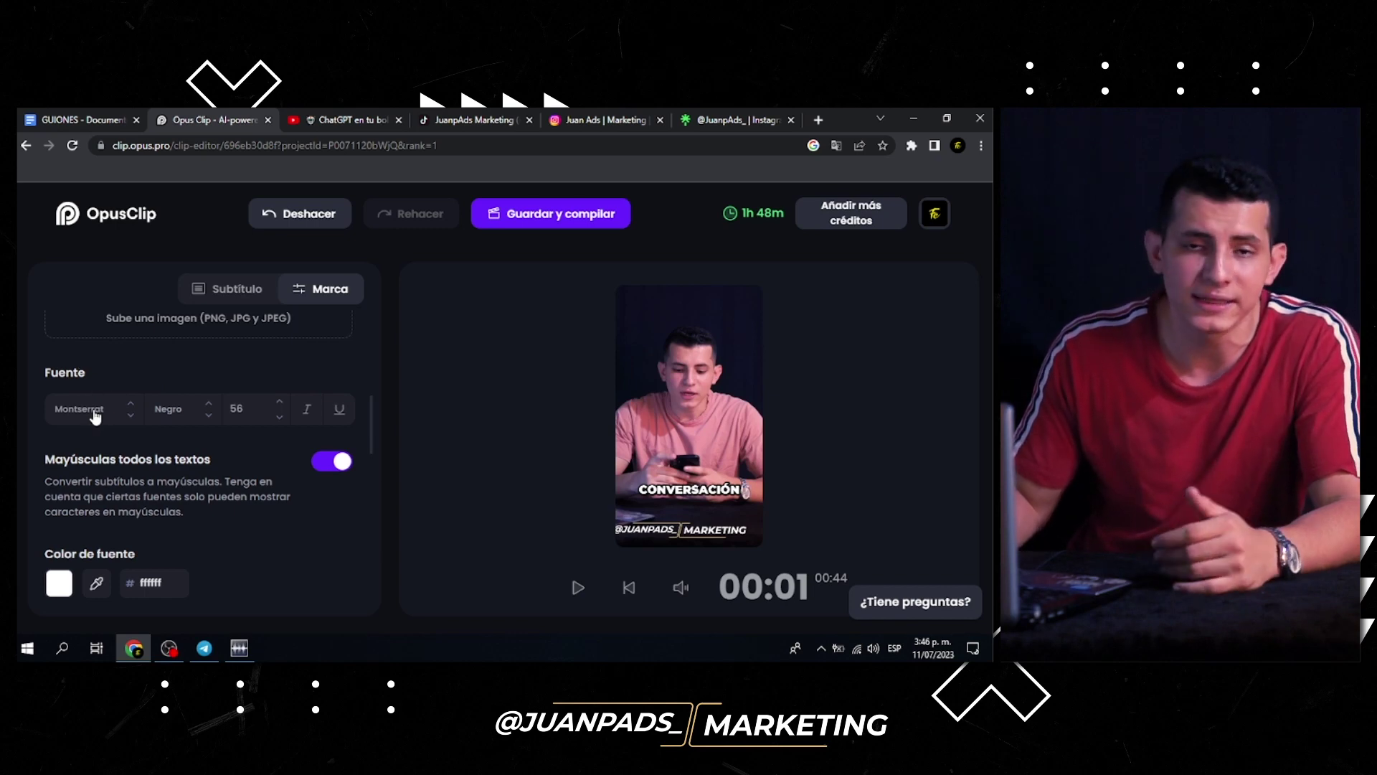
pyautogui.click(103, 416)
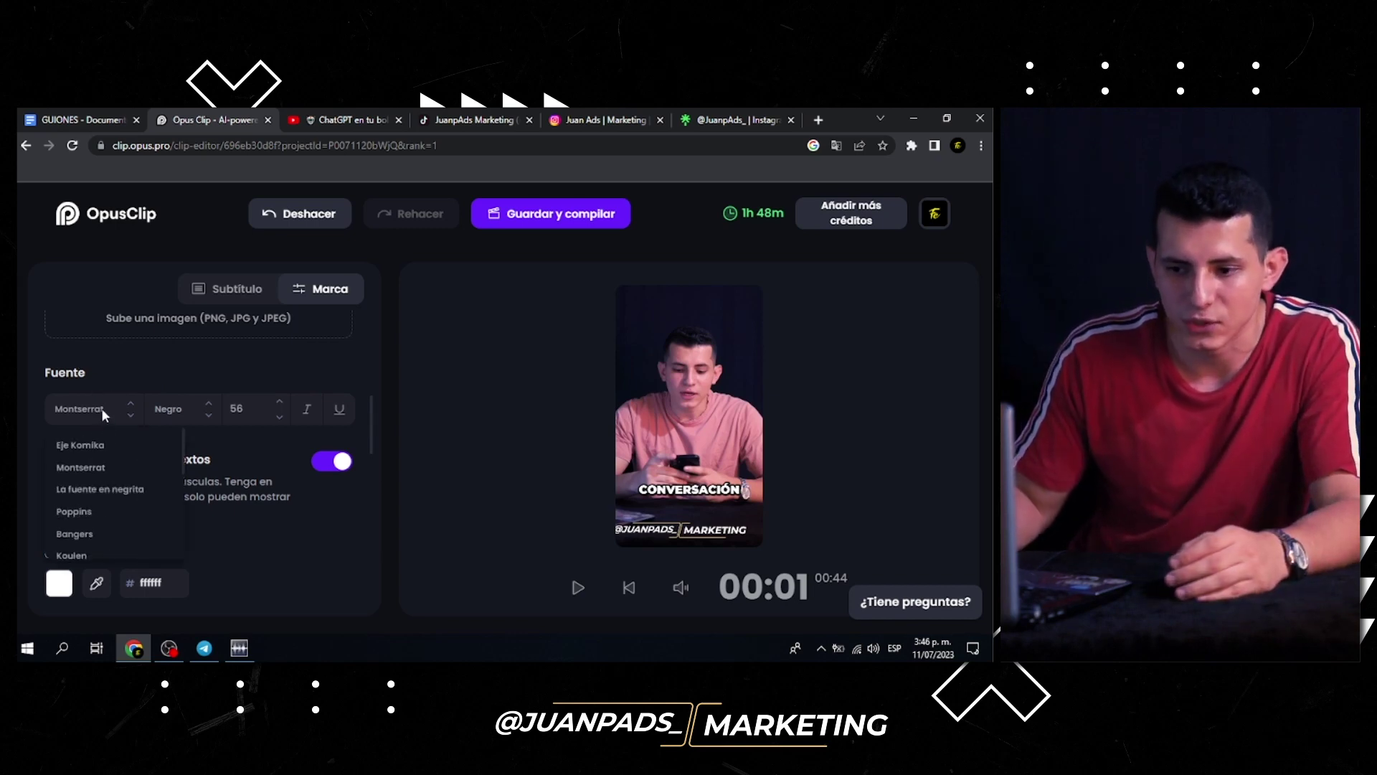
pyautogui.click(101, 407)
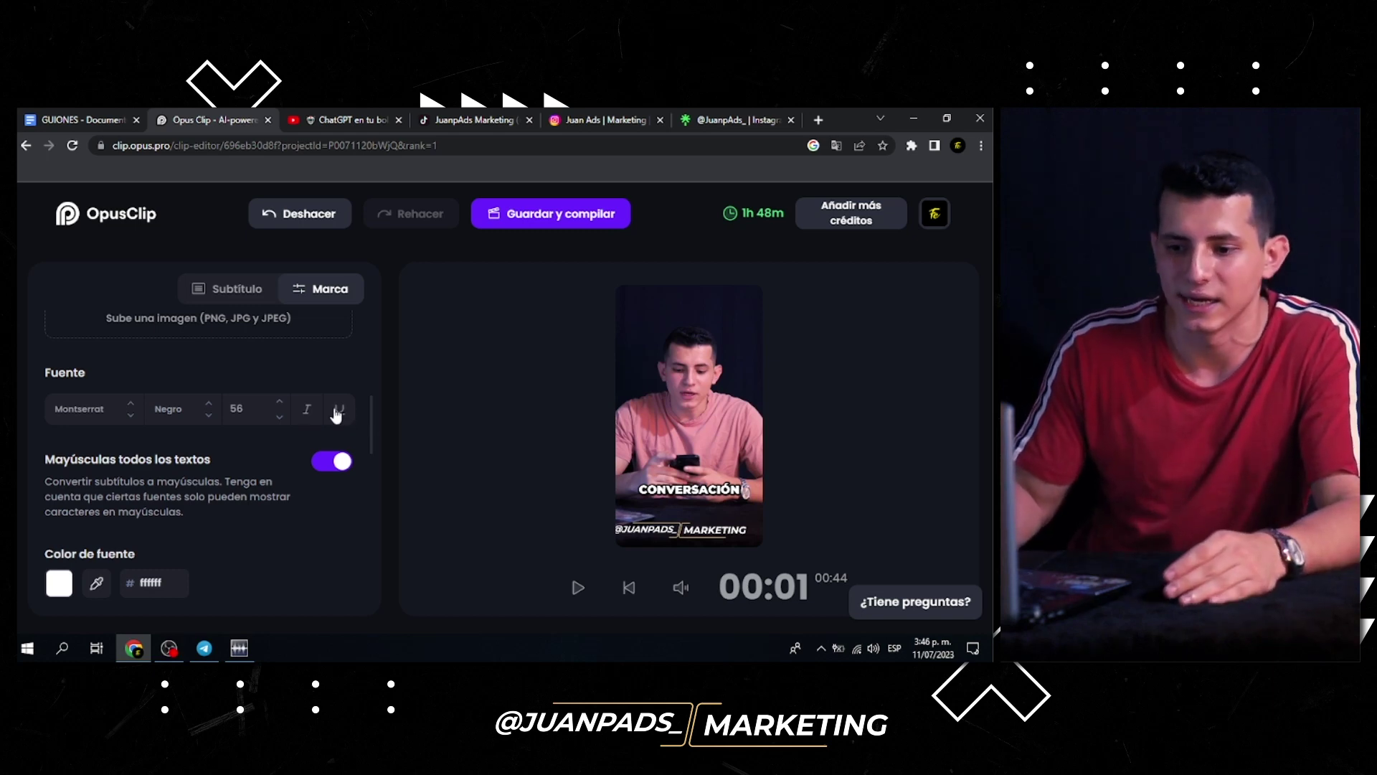
pyautogui.scroll(-2, 250, 436)
pyautogui.scroll(1, 251, 436)
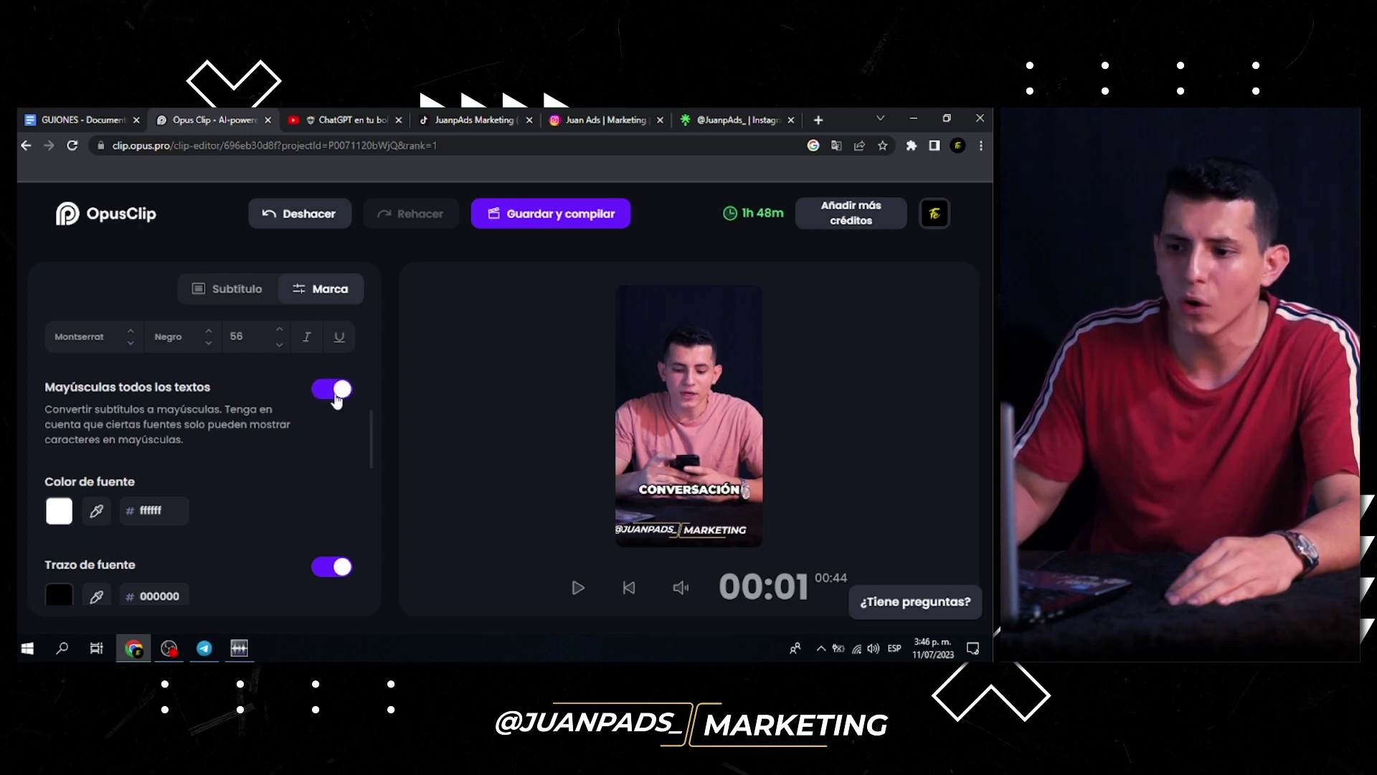
pyautogui.scroll(-1, 265, 400)
pyautogui.scroll(-1, 237, 423)
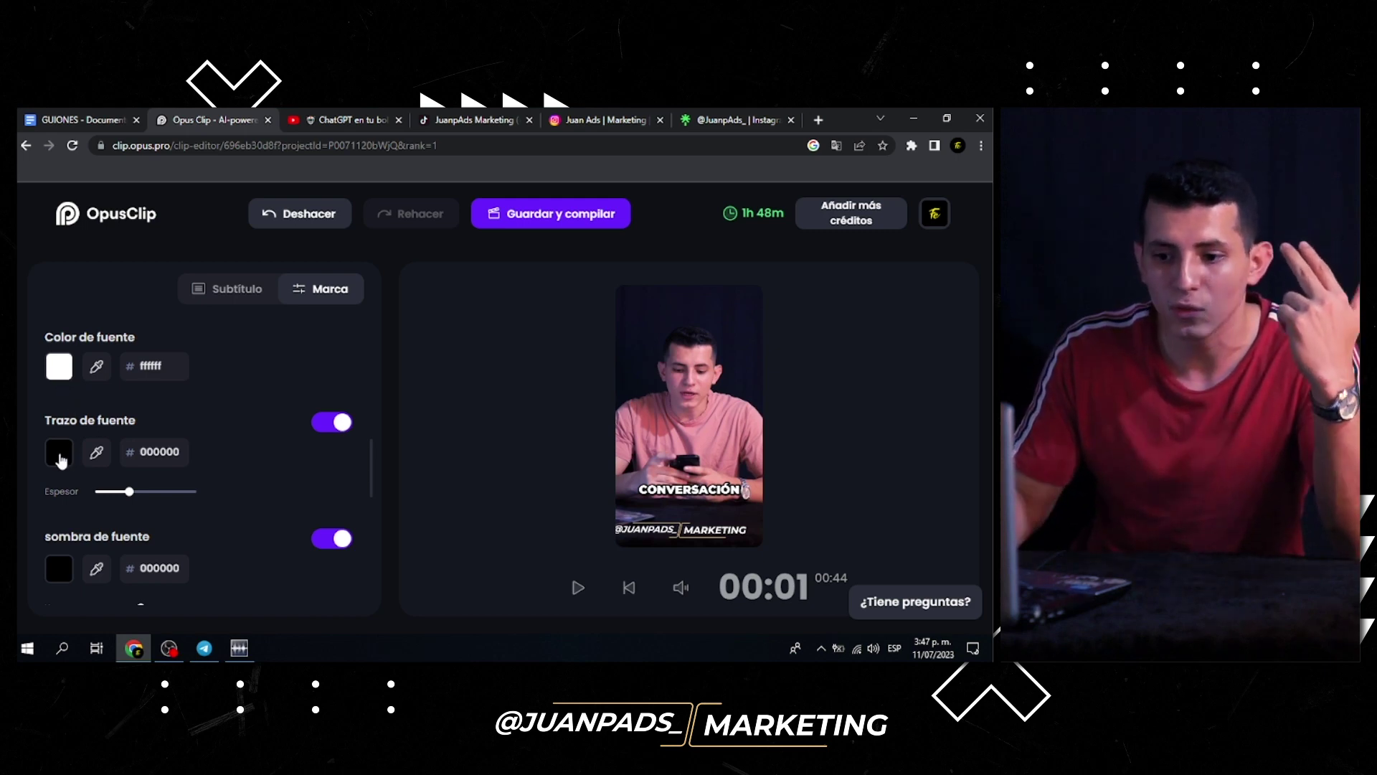
pyautogui.scroll(-1, 70, 463)
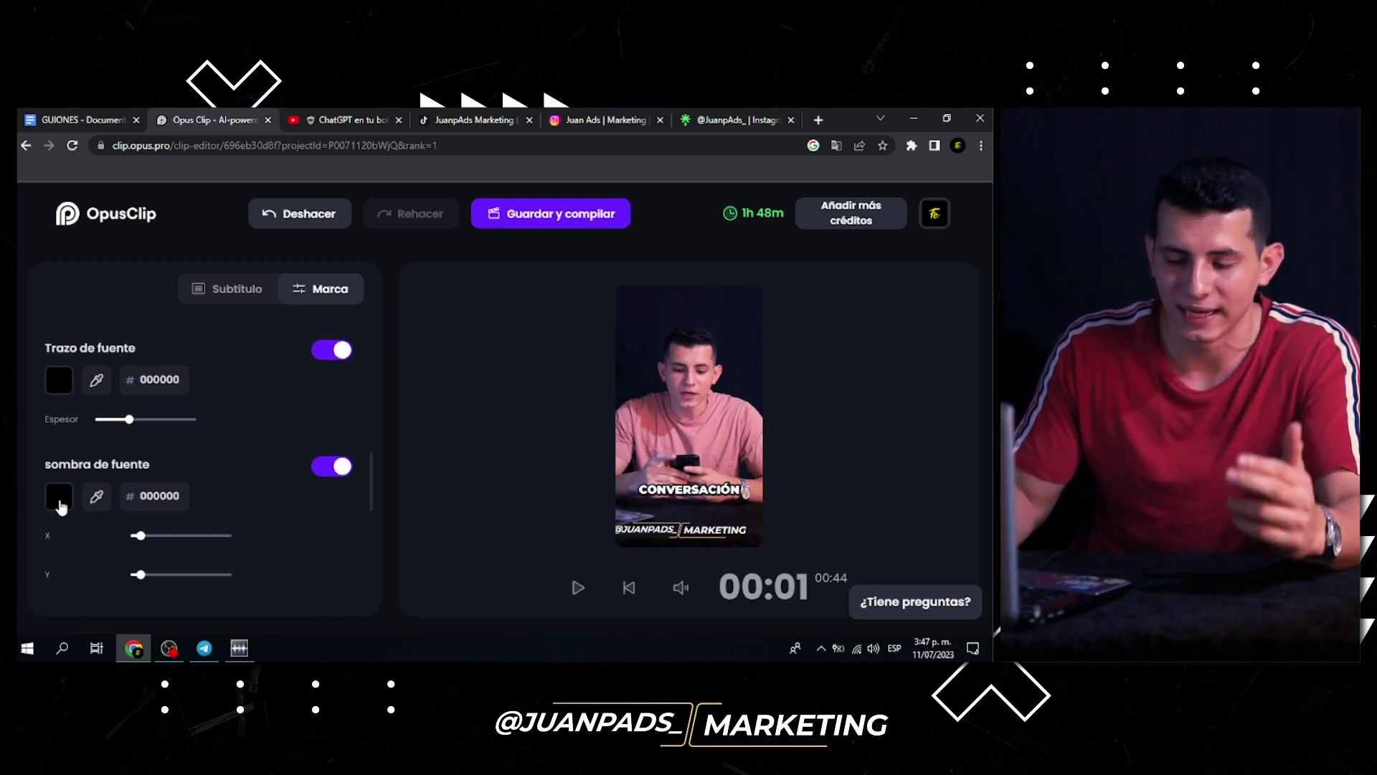
pyautogui.scroll(-2, 260, 403)
pyautogui.scroll(-1, 261, 403)
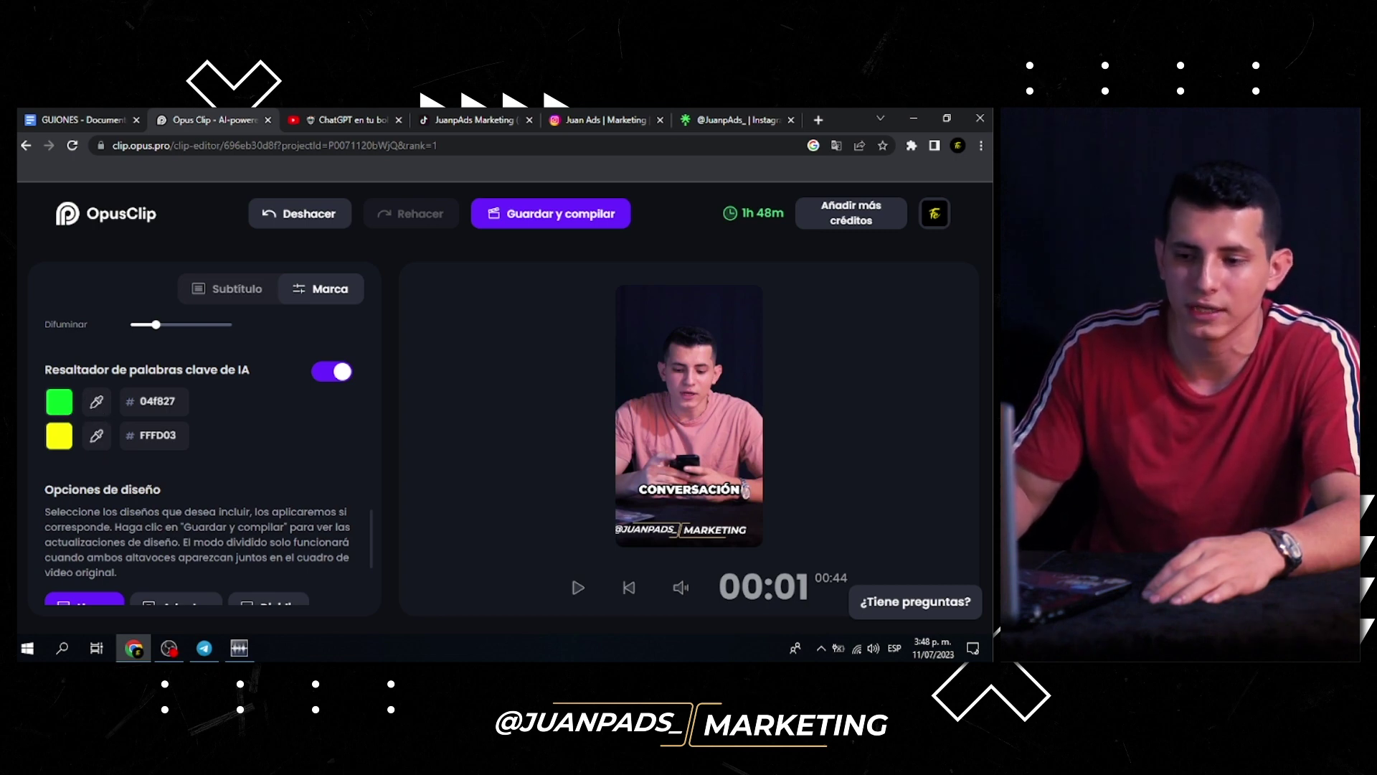
# Change the first AI keyword highlight colour from green to red (F70505)
pyautogui.click(59, 401)
pyautogui.moveTo(93, 378); pyautogui.dragTo(42, 376)
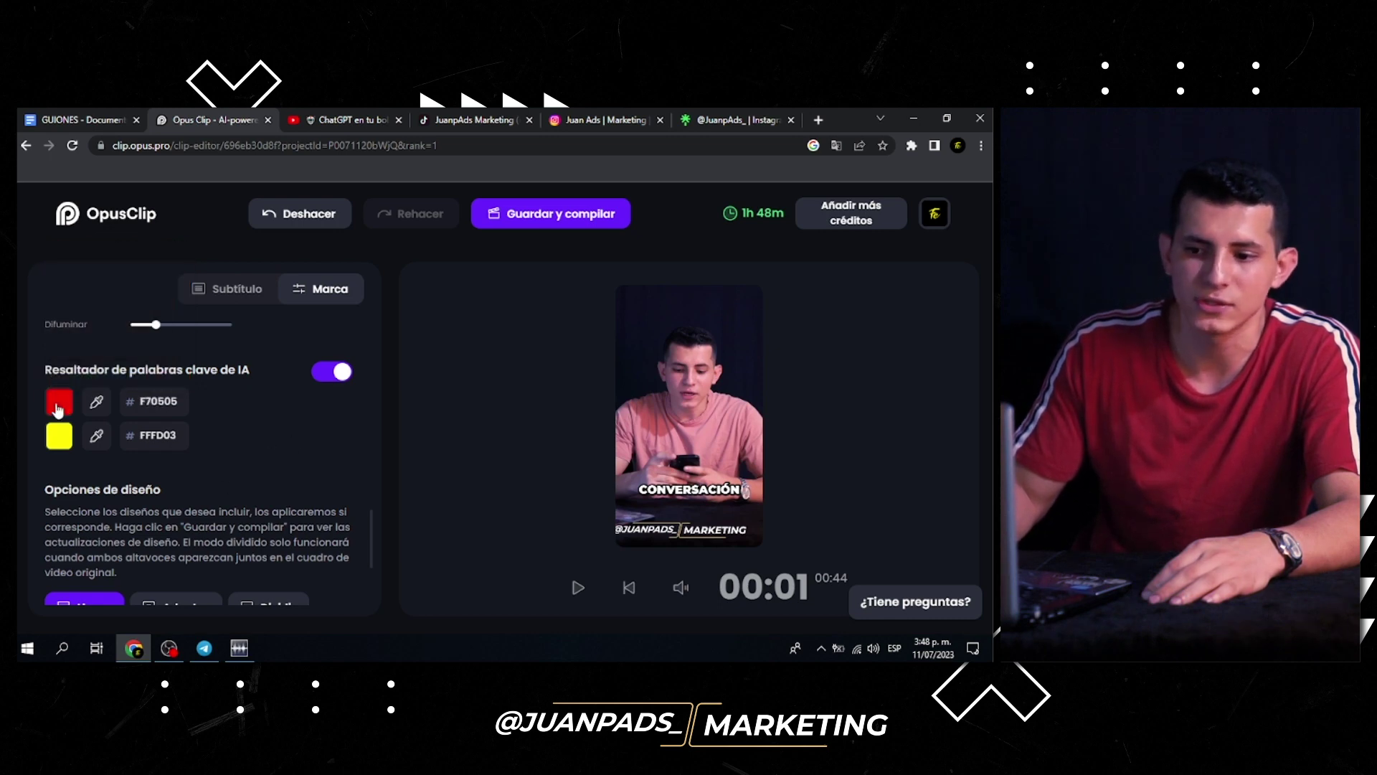
pyautogui.scroll(-2, 182, 431)
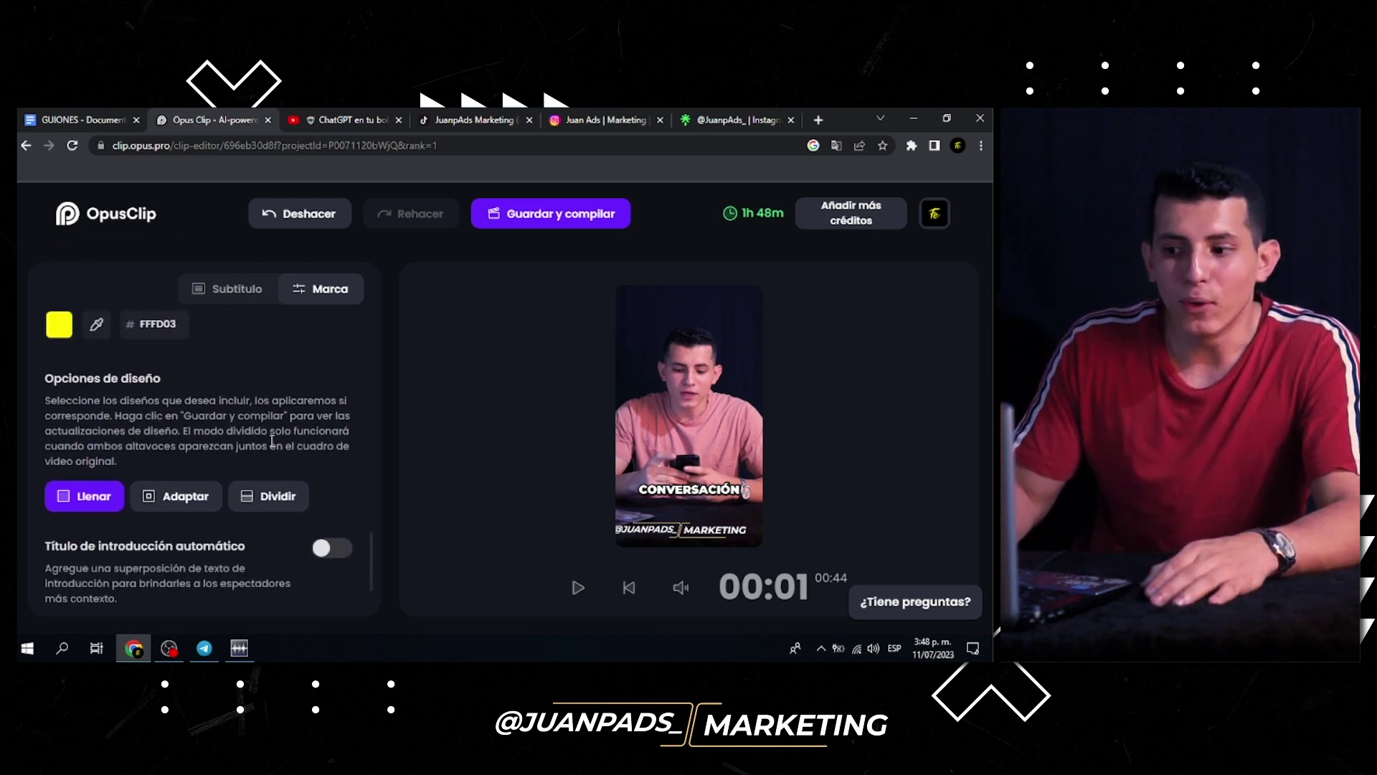
pyautogui.scroll(-1, 187, 421)
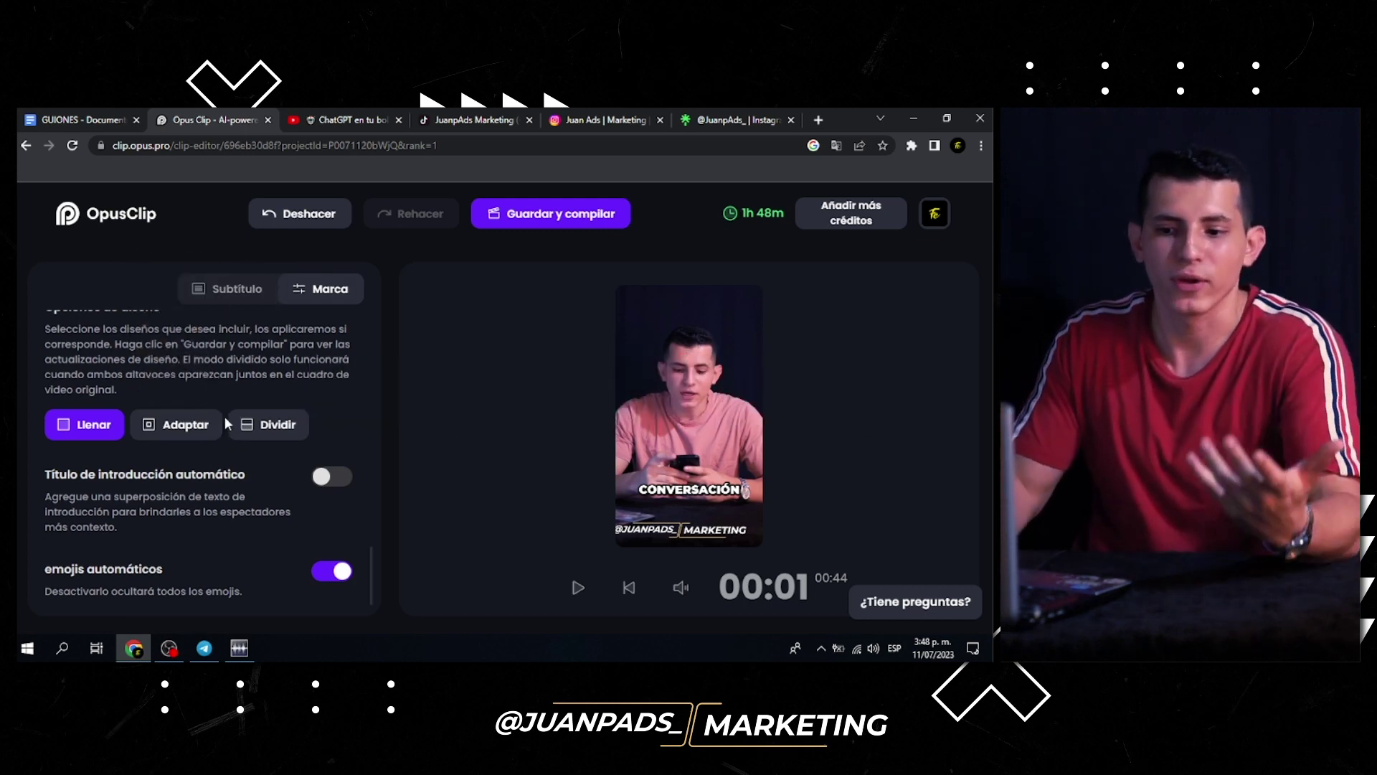
pyautogui.moveTo(190, 429)
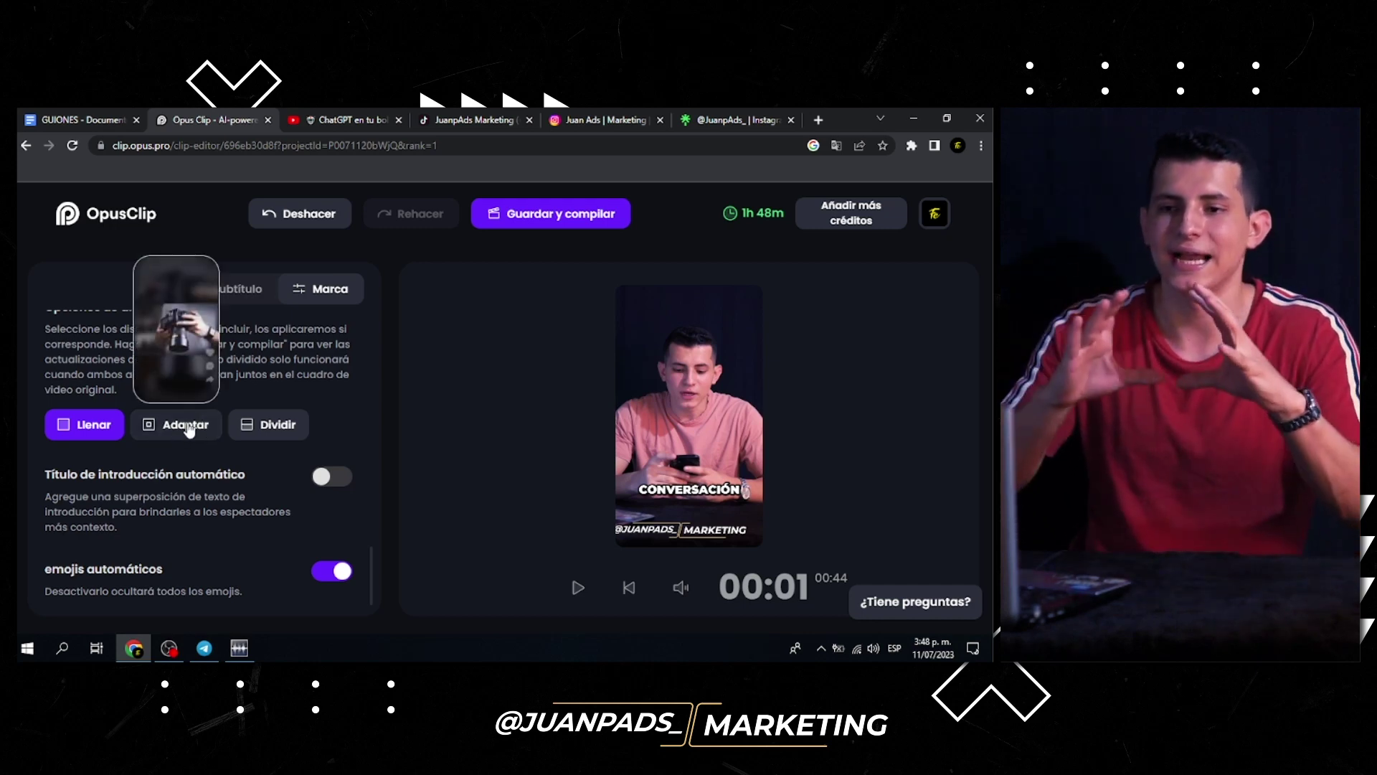
pyautogui.moveTo(89, 429)
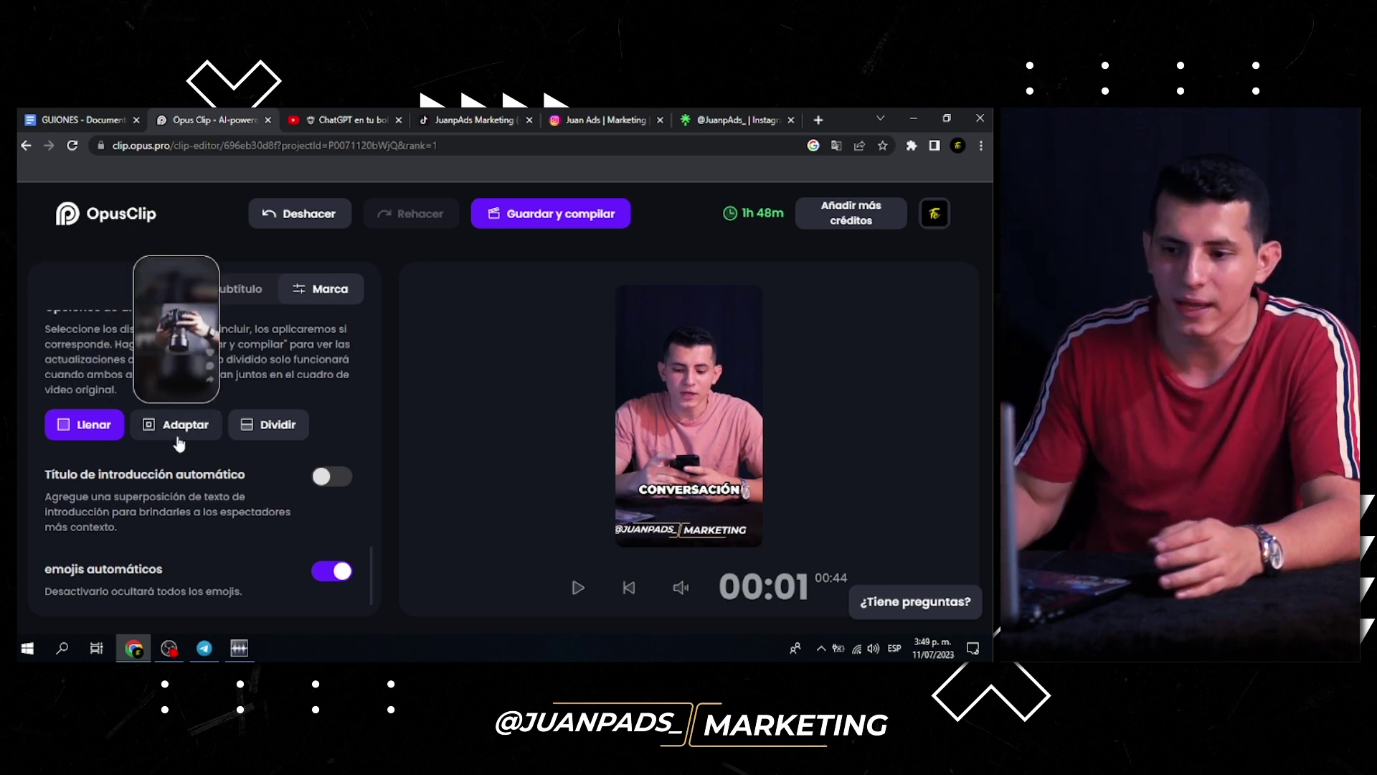
pyautogui.moveTo(271, 436)
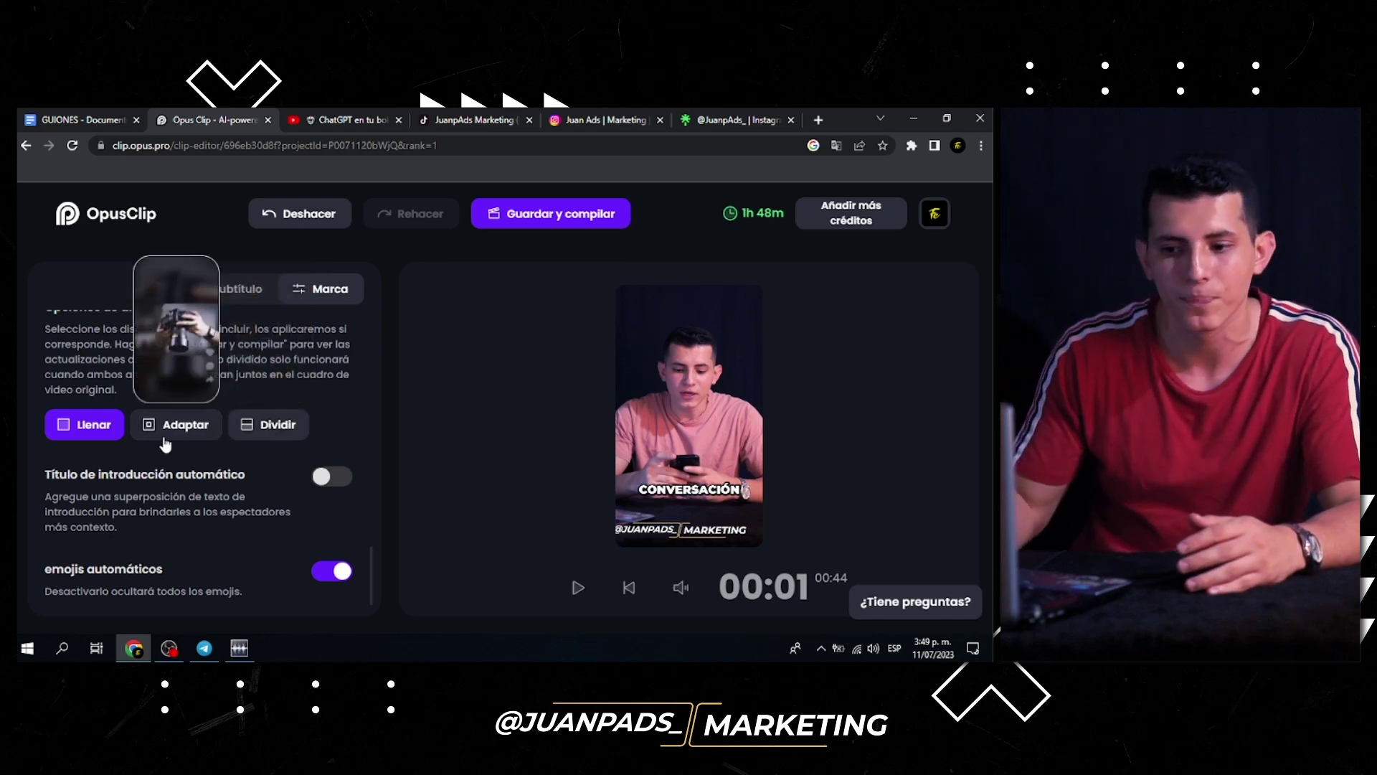
pyautogui.moveTo(192, 455)
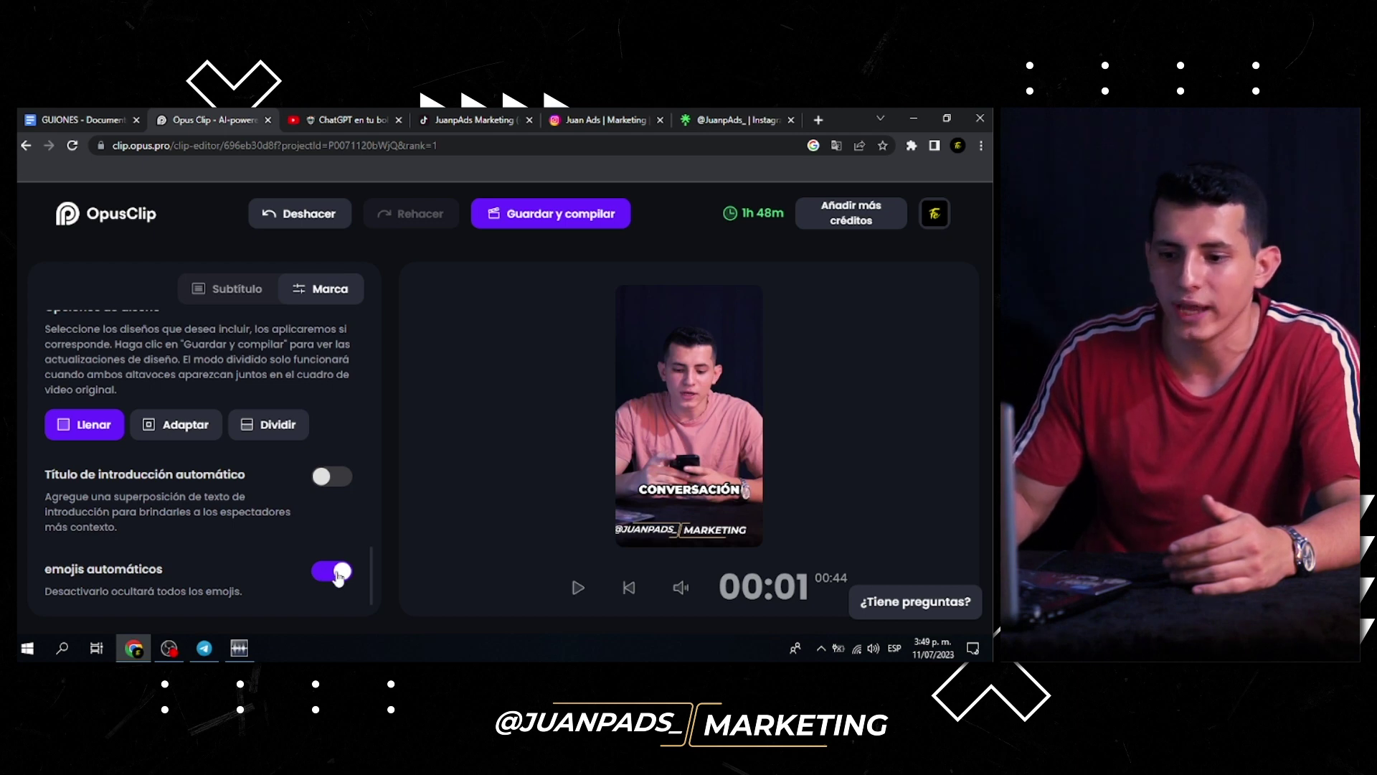
# Save the settings and compile the edited clip #1
pyautogui.scroll(4, 231, 504)
pyautogui.scroll(3, 131, 478)
pyautogui.scroll(4, 239, 495)
pyautogui.scroll(4, 251, 500)
pyautogui.scroll(3, 251, 500)
pyautogui.scroll(2, 325, 404)
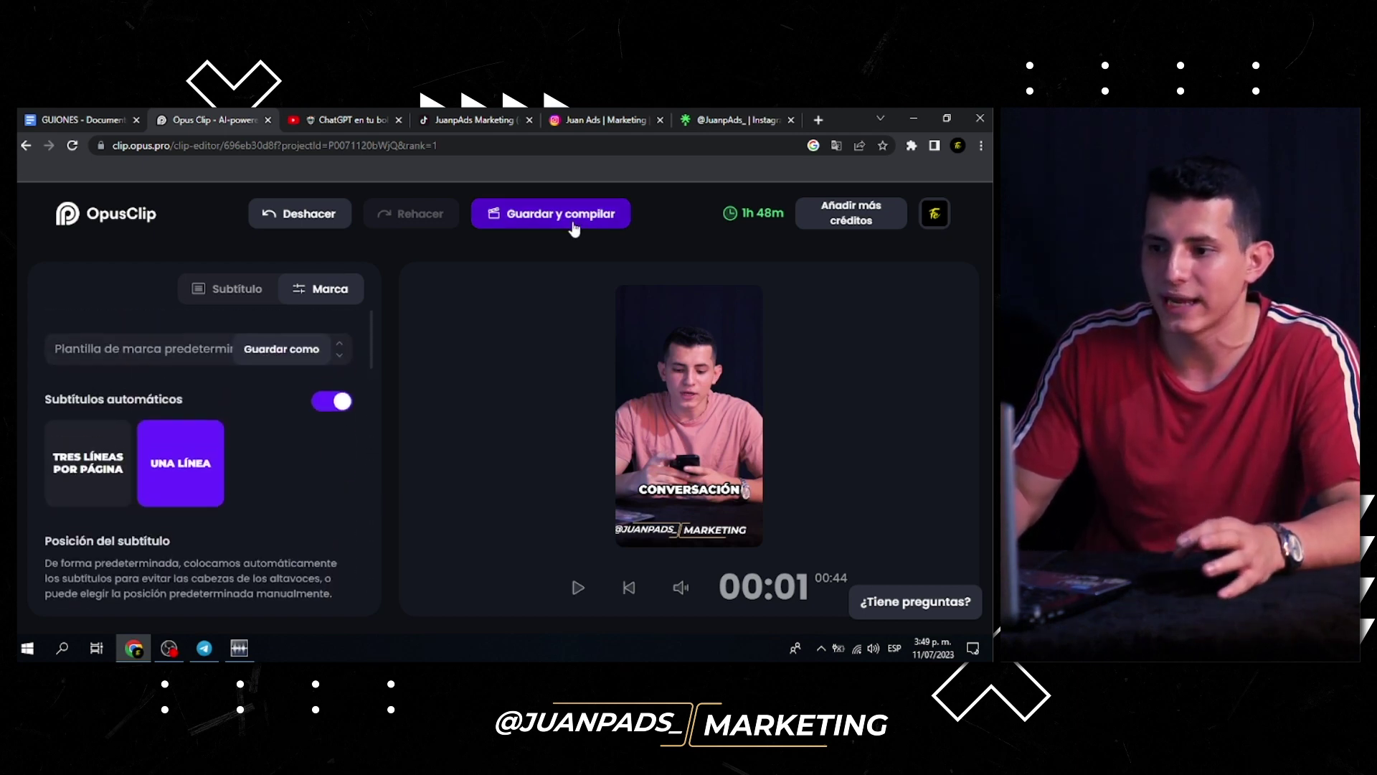
pyautogui.click(567, 215)
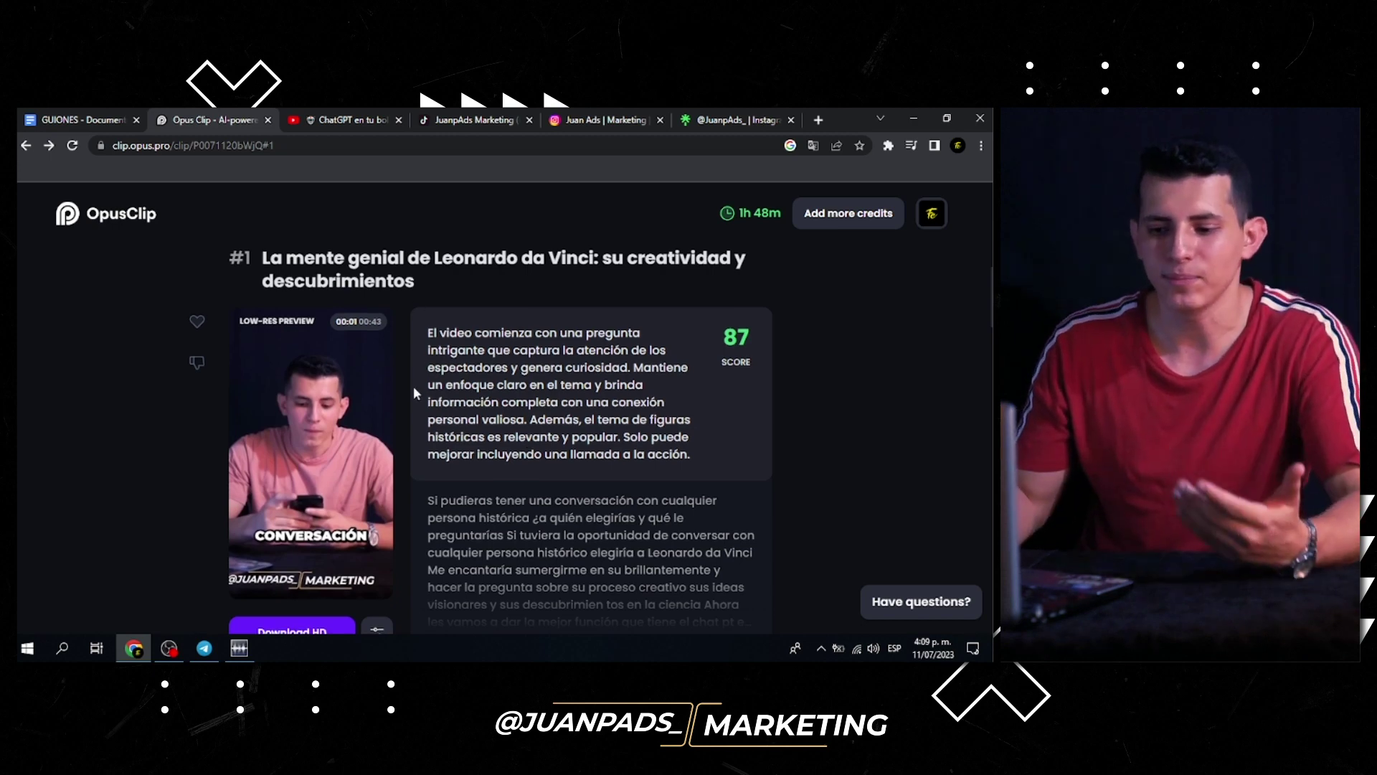
# Download clip #1 in HD as an MP4
pyautogui.scroll(-2, 314, 469)
pyautogui.click(310, 500)
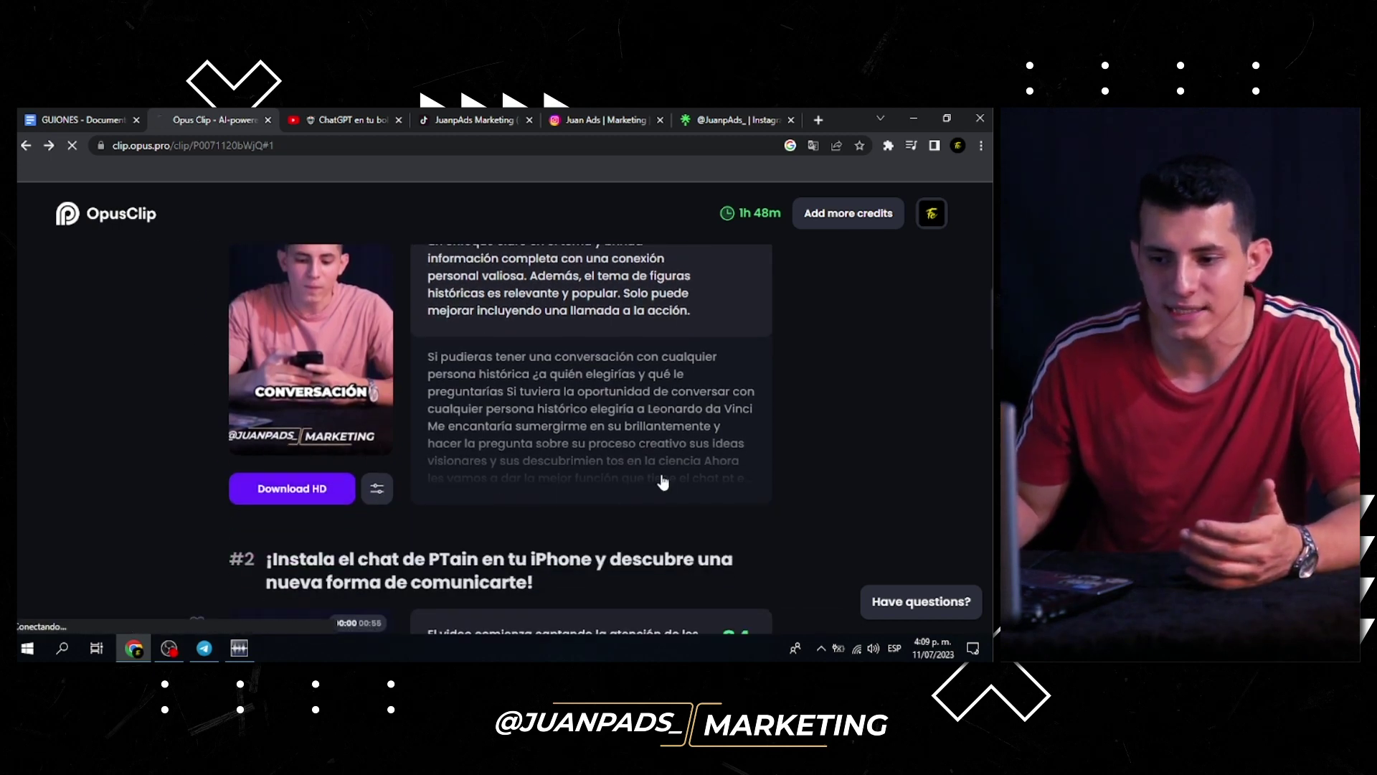
pyautogui.scroll(1, 75, 588)
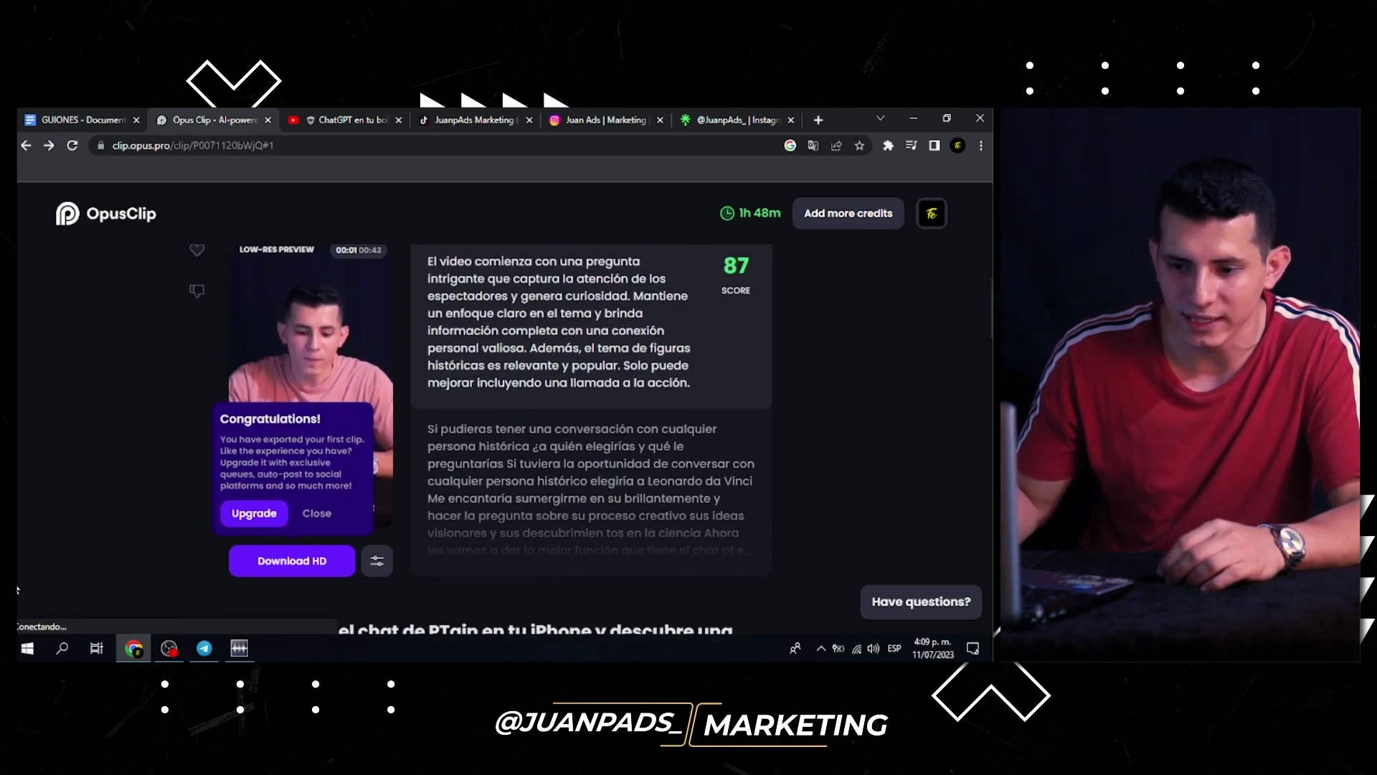
pyautogui.scroll(1, 428, 406)
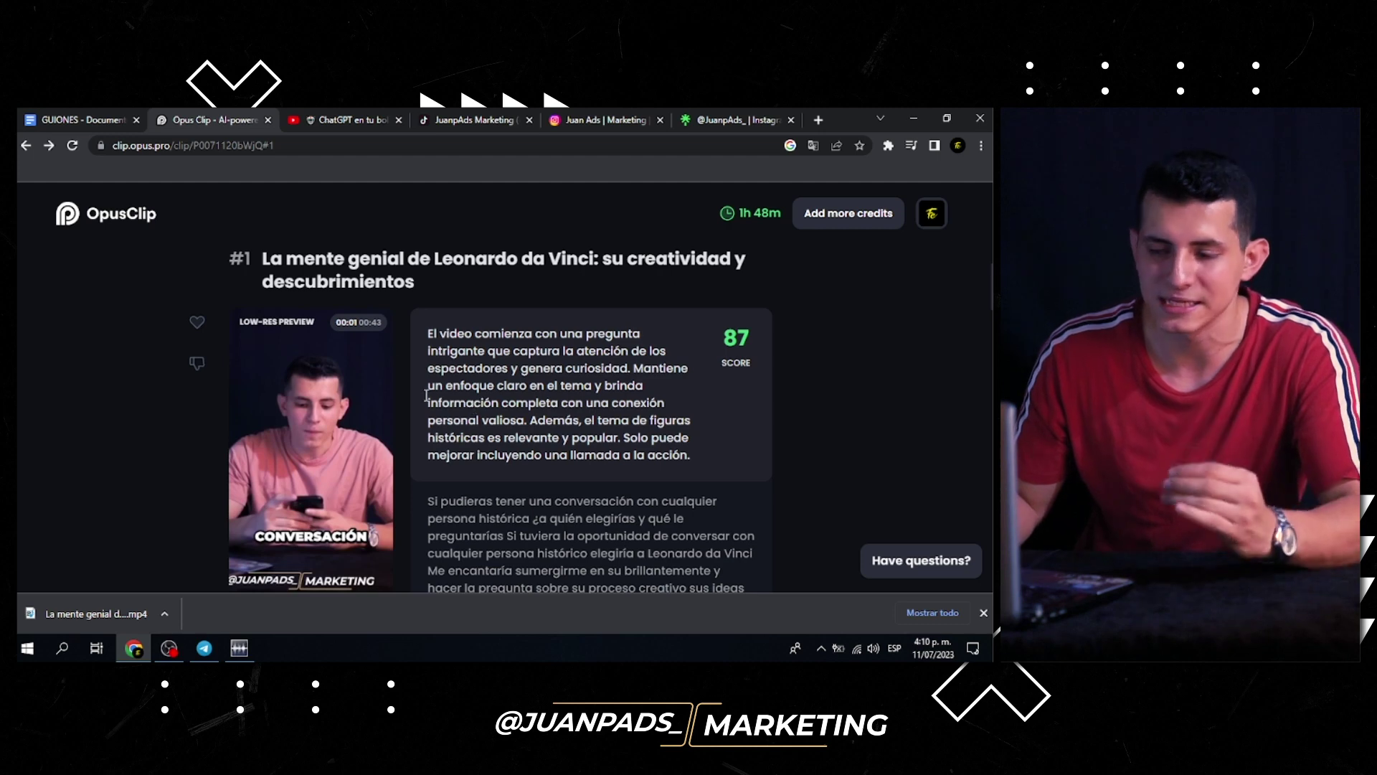
# Select the clip's title text, then the whole transcript, clearing each selection afterward
pyautogui.moveTo(263, 259); pyautogui.dragTo(434, 296)
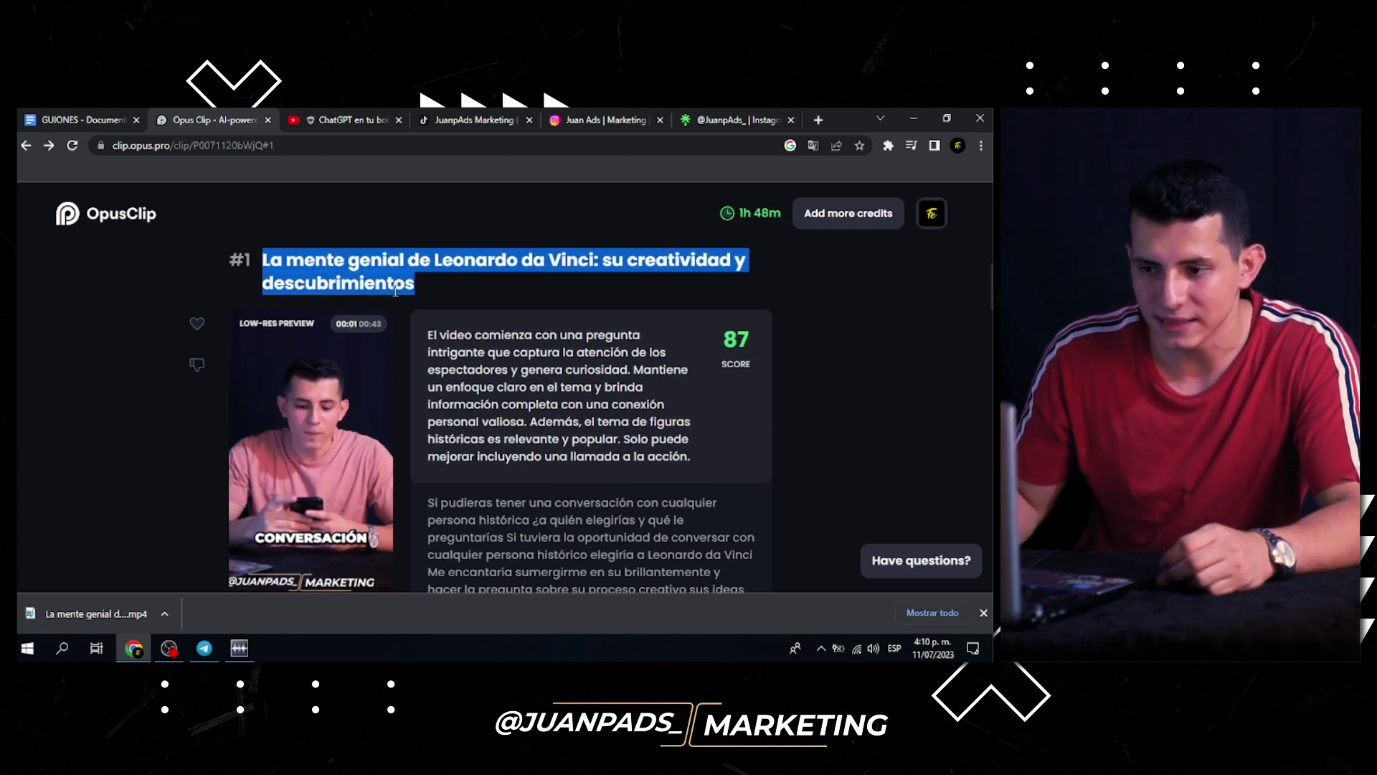
pyautogui.click(416, 283)
pyautogui.scroll(-2, 575, 395)
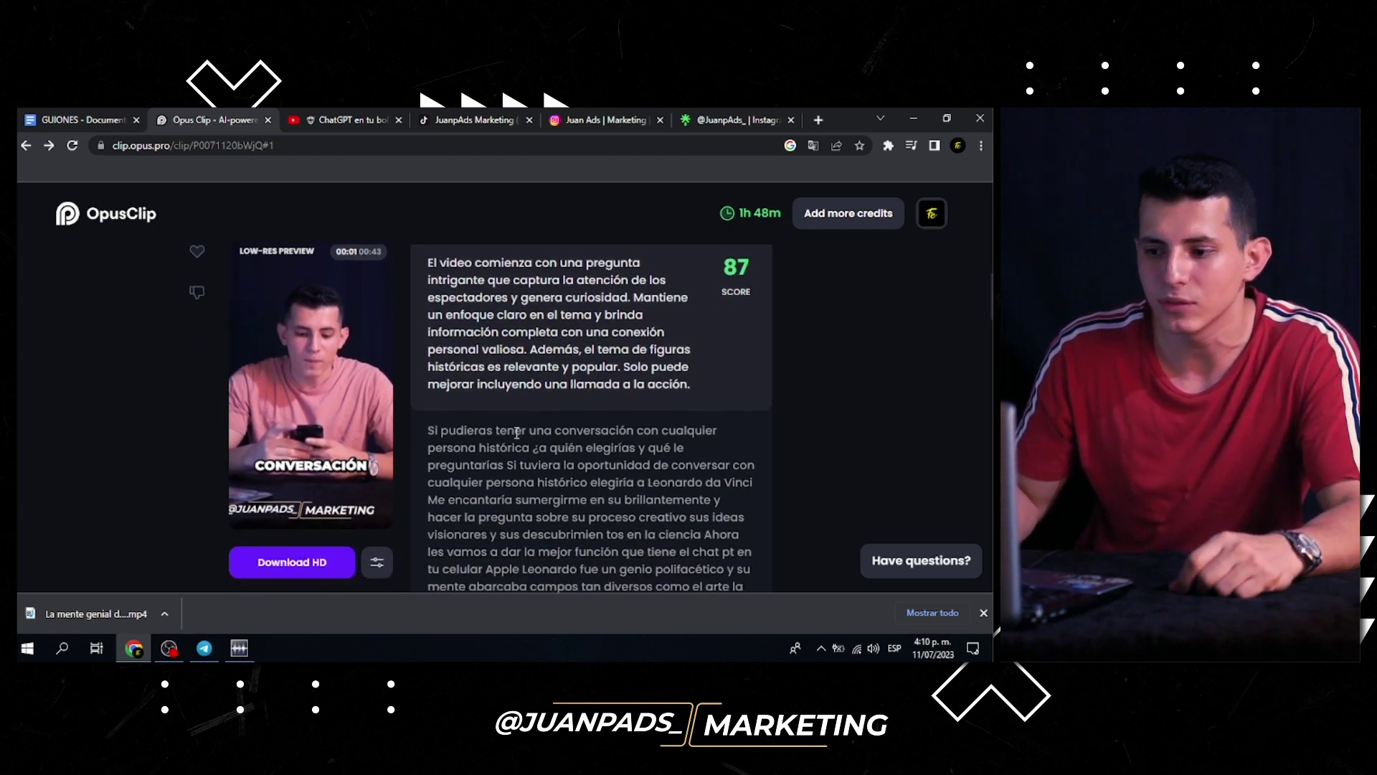
pyautogui.moveTo(429, 357); pyautogui.dragTo(659, 574)
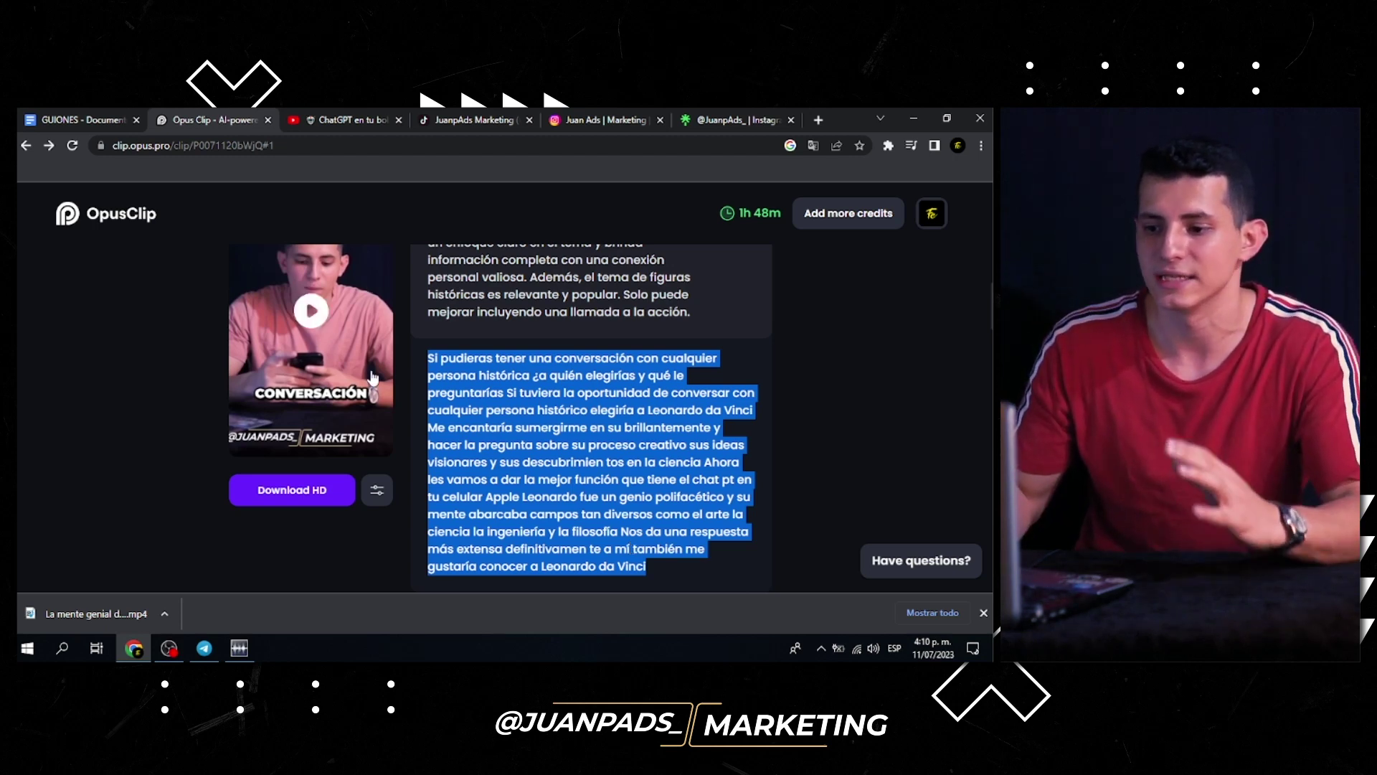
pyautogui.scroll(-1, 555, 507)
pyautogui.click(653, 492)
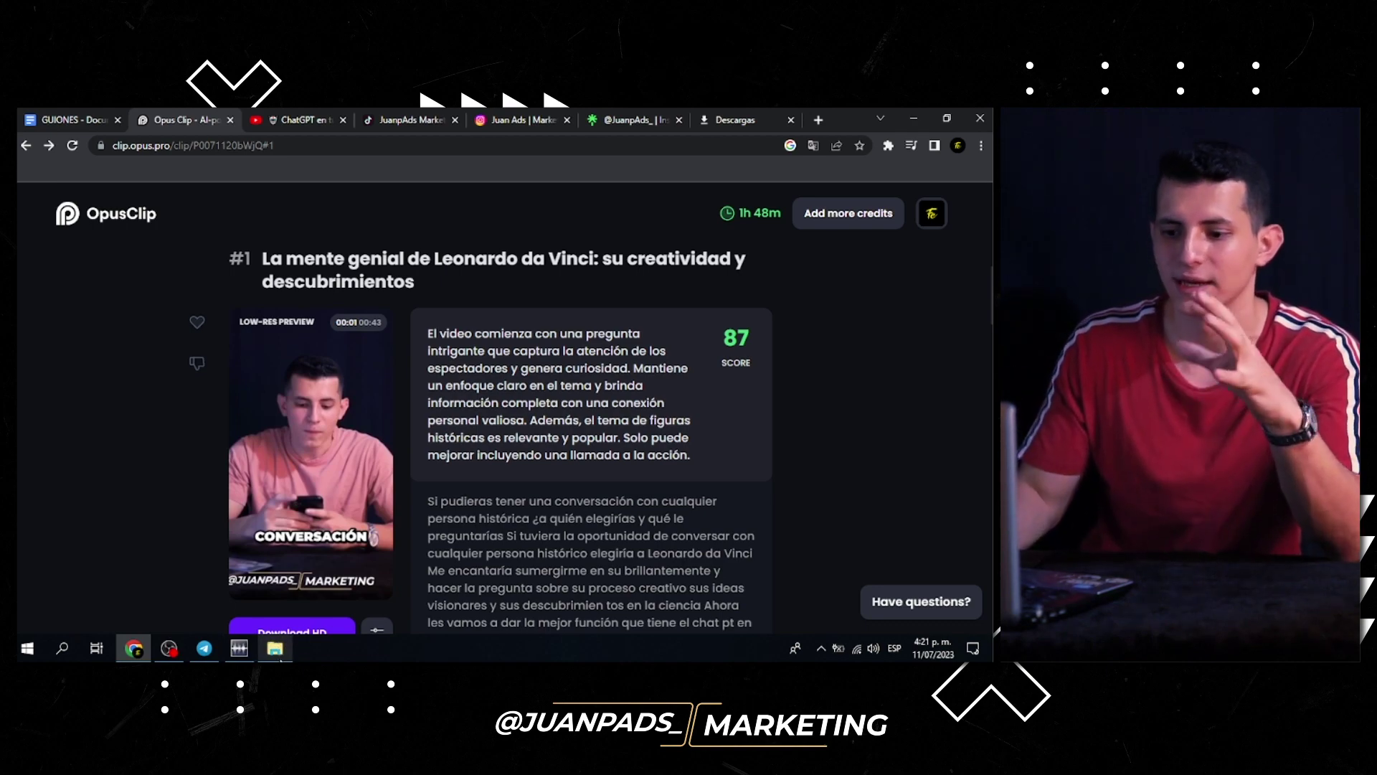
# Play the downloaded Leonardo da Vinci clip from the Descargas folder
pyautogui.click(286, 649)
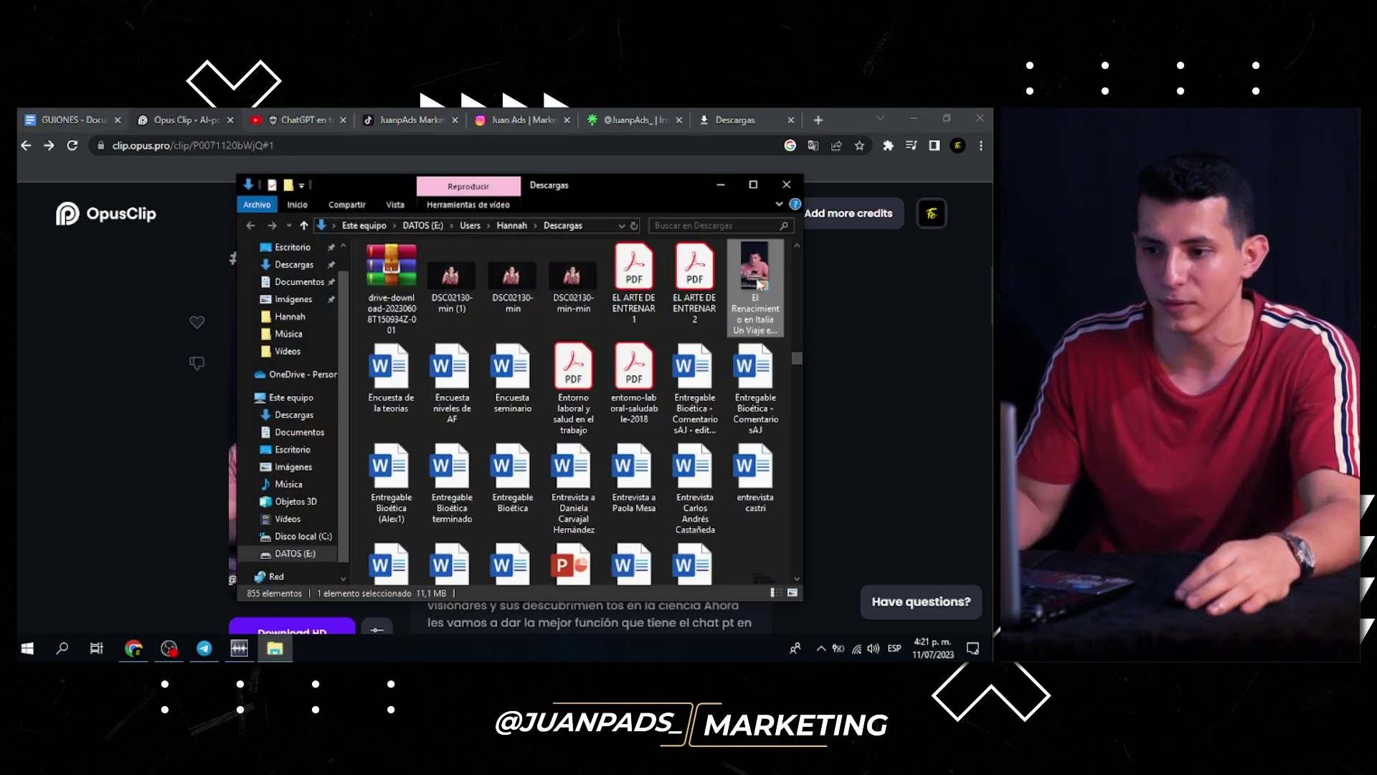
pyautogui.doubleClick(742, 330)
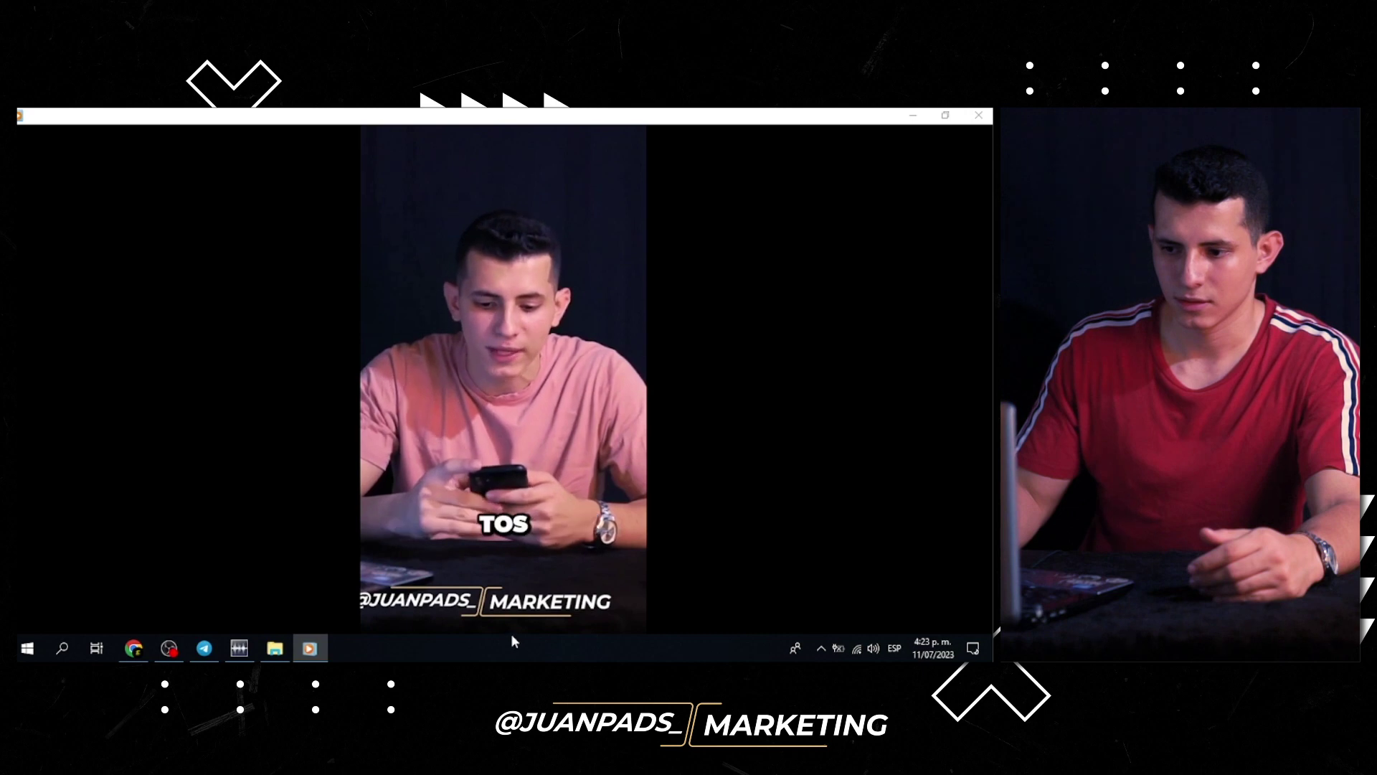
# Watch the downloaded MP4 play with its subtitles and watermark
pyautogui.moveTo(496, 608)
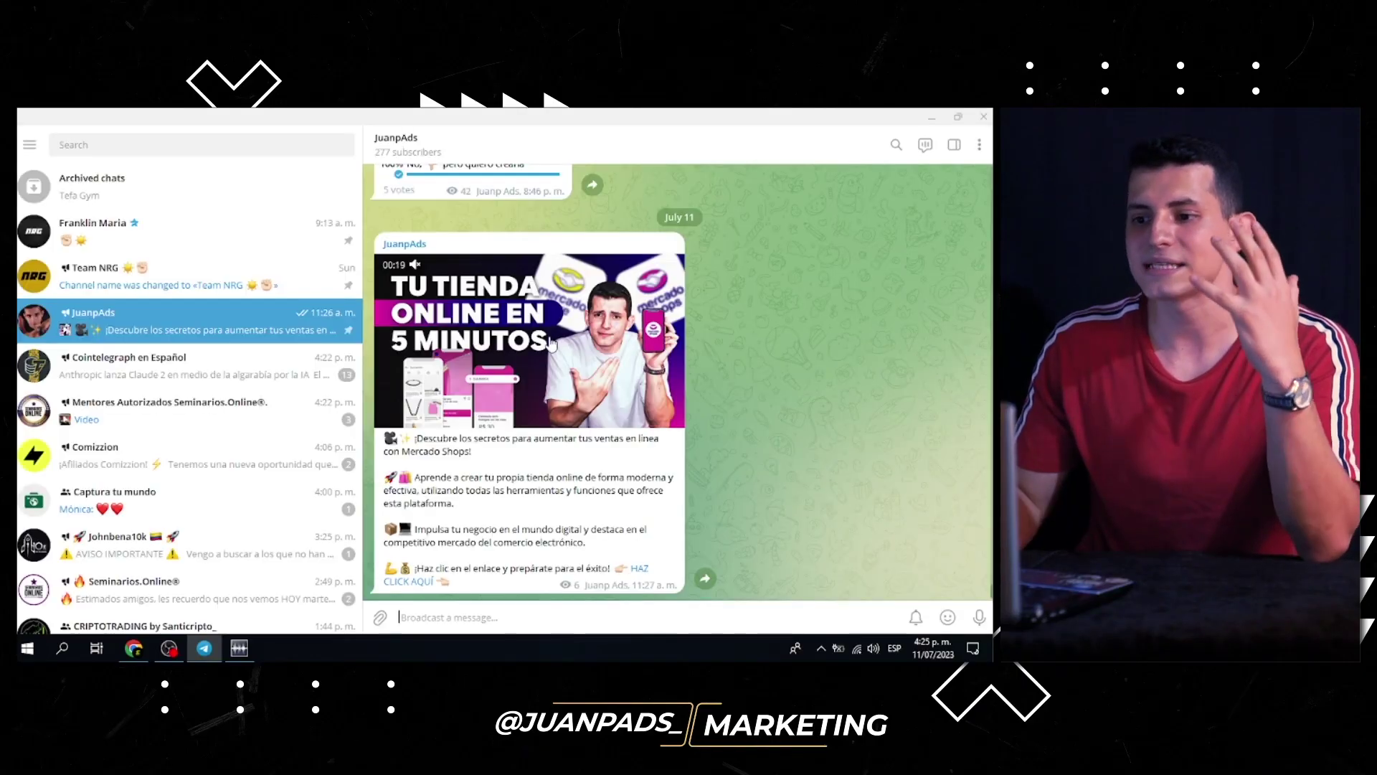
# Scroll up through the channel's older posts to the payment-links poll
pyautogui.scroll(10, 549, 344)
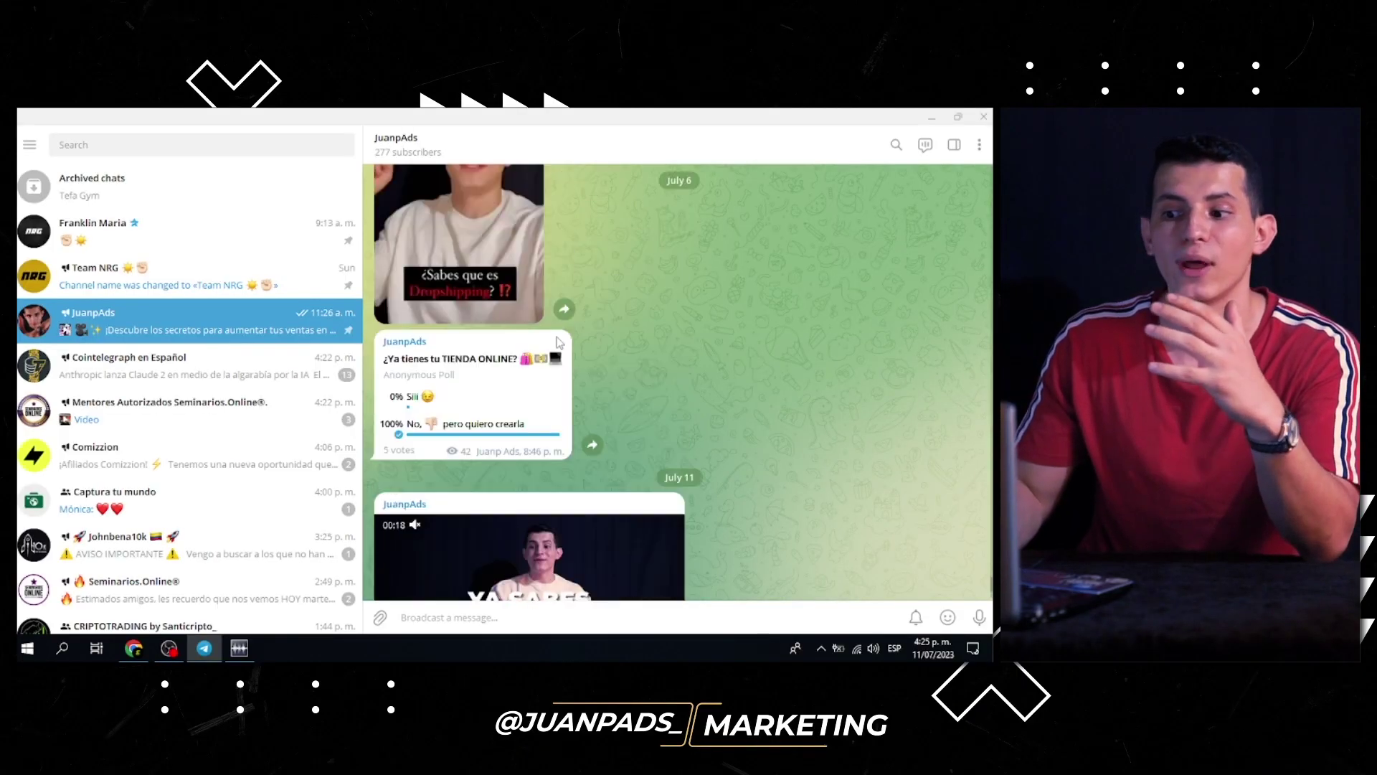
pyautogui.scroll(-3, 556, 334)
pyautogui.scroll(5, 557, 334)
pyautogui.scroll(2, 556, 334)
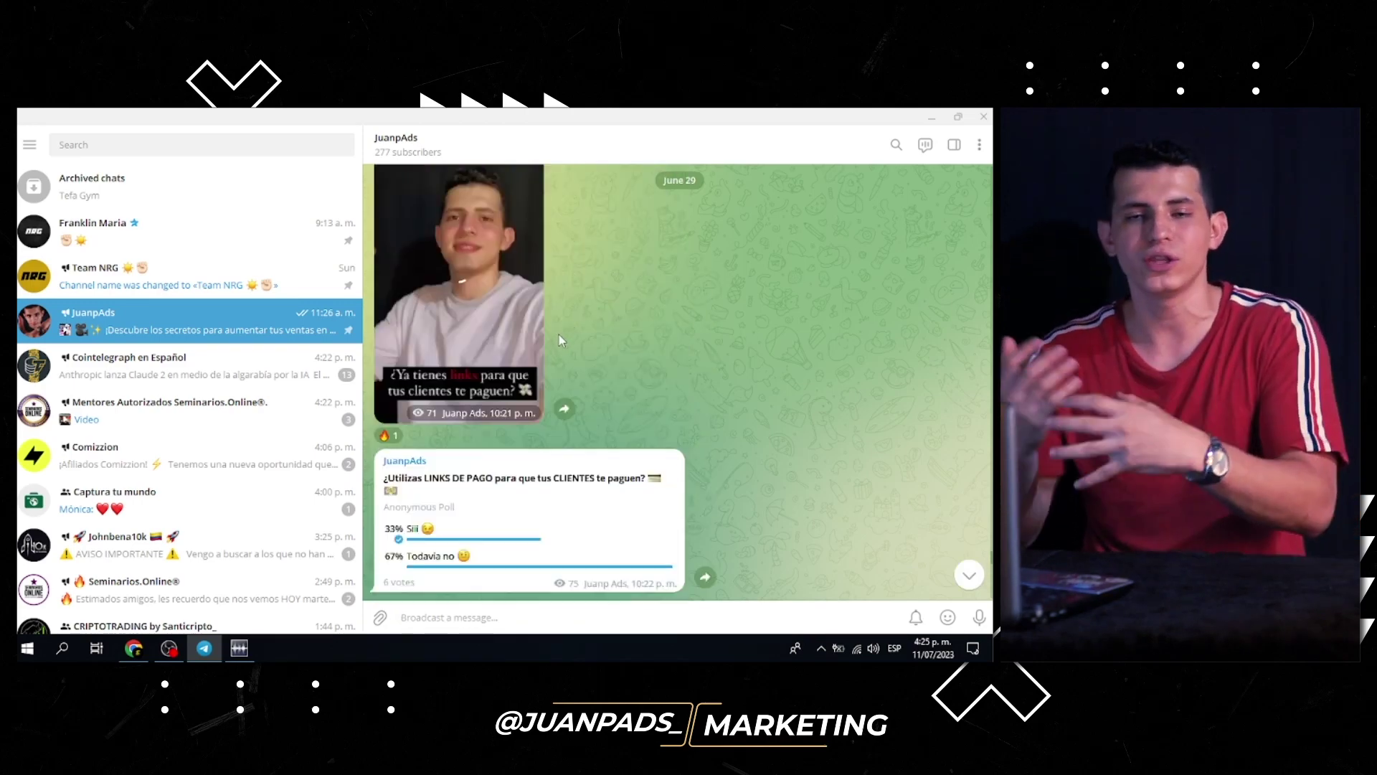
pyautogui.scroll(8, 558, 335)
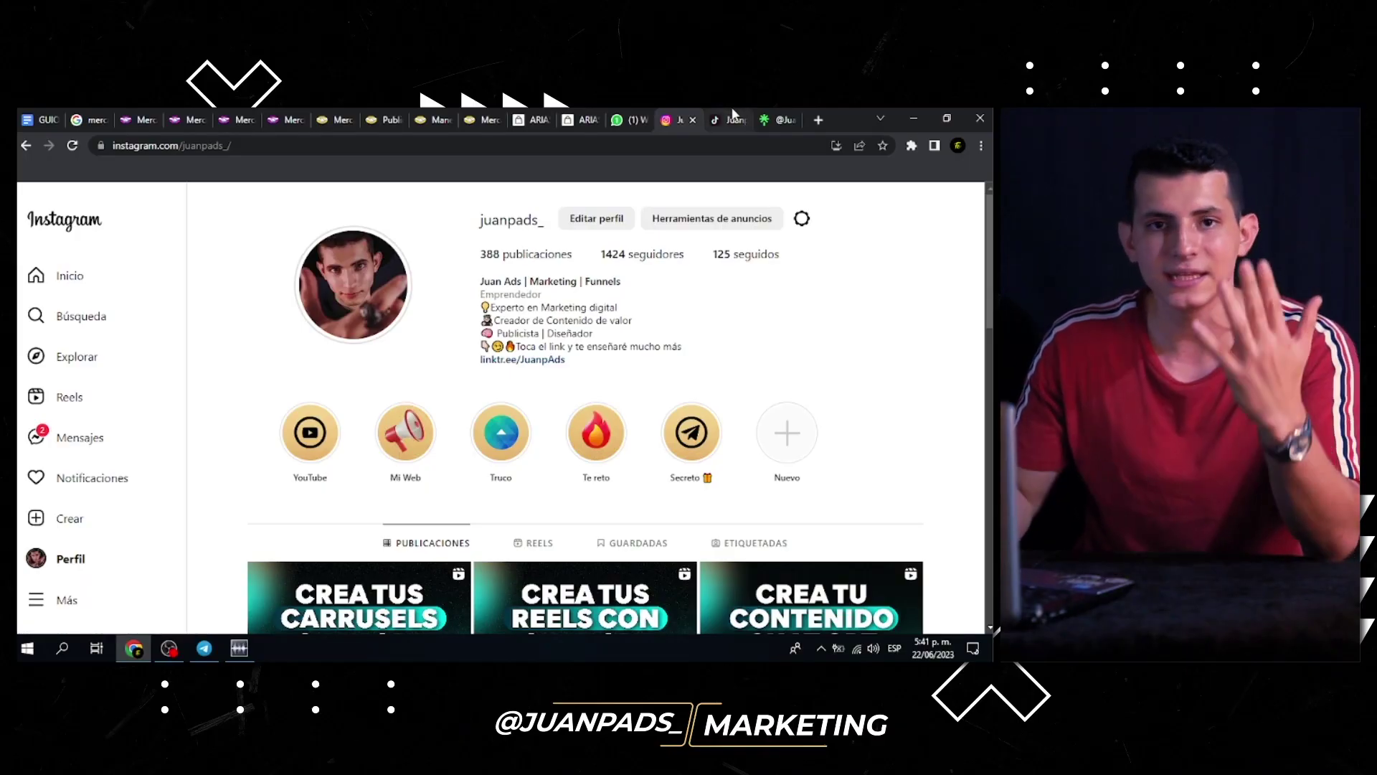
pyautogui.click(728, 120)
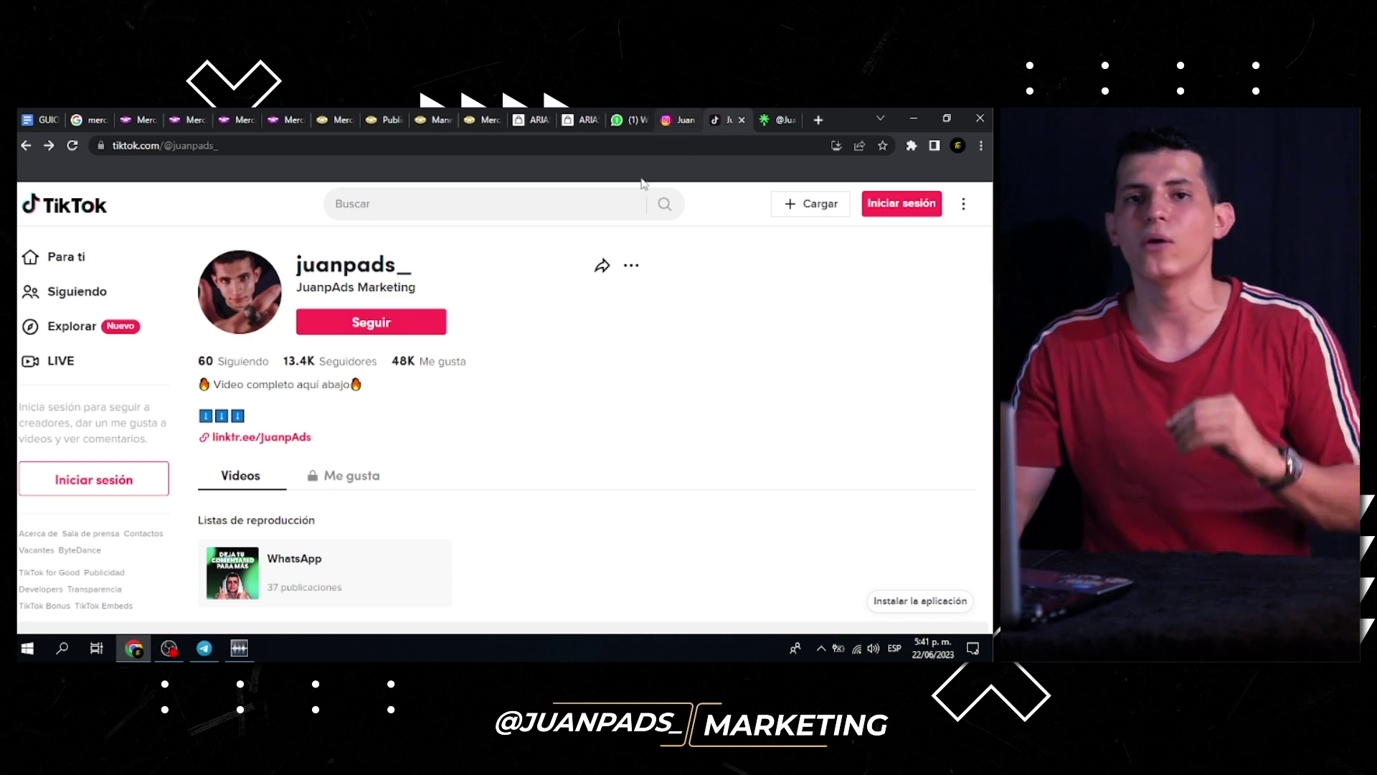
pyautogui.click(678, 122)
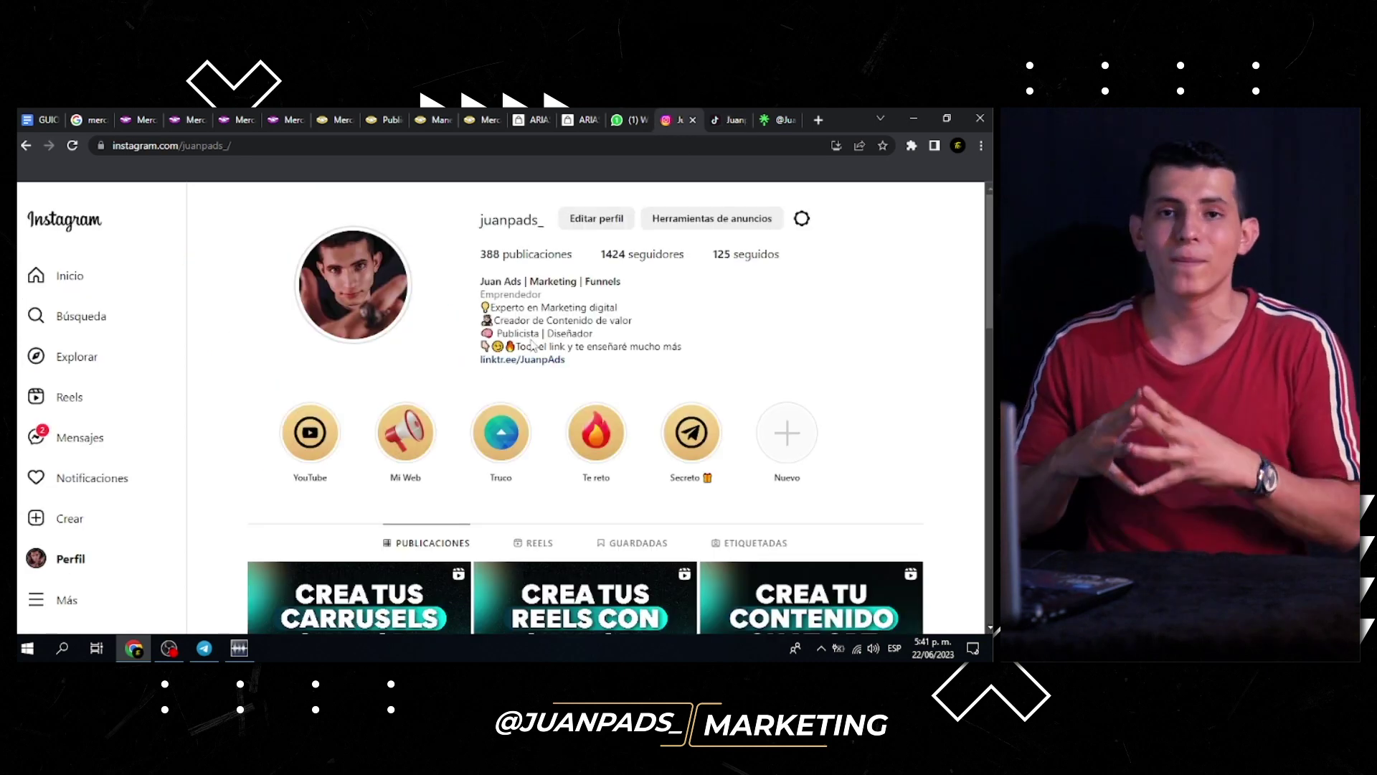